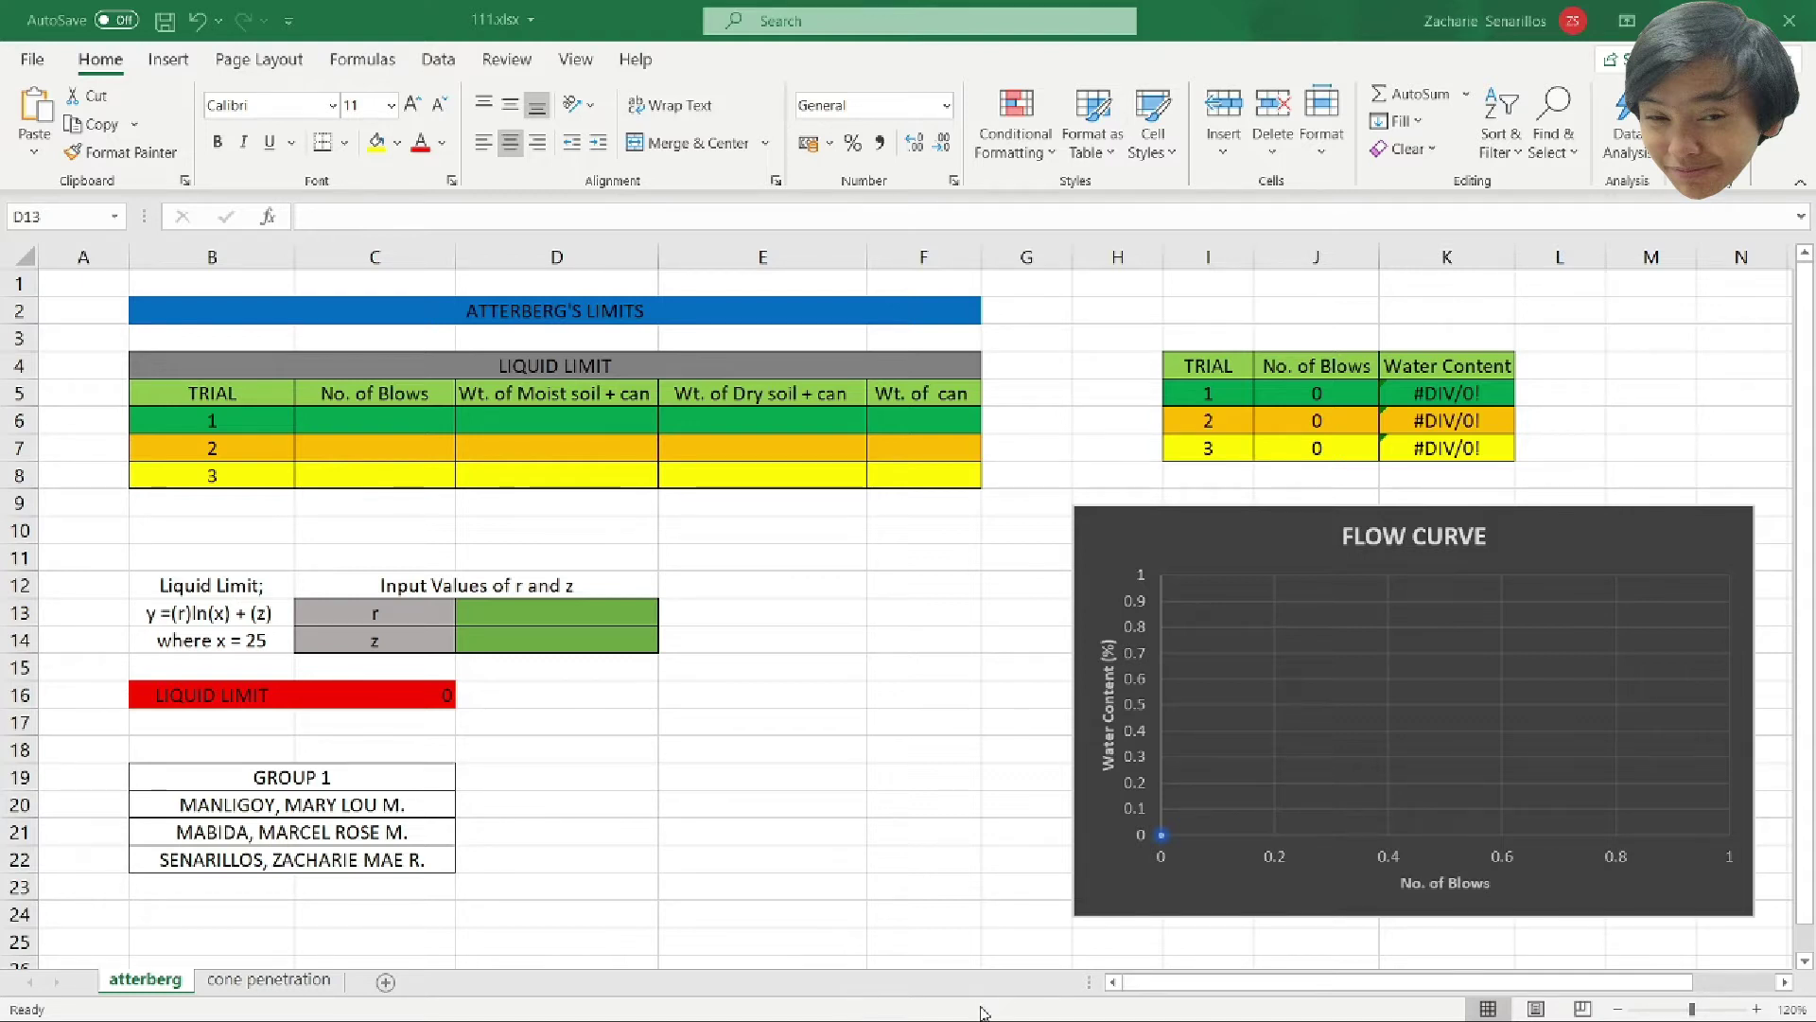
Enter trial 1 of the liquid limit table: 22 blows, moist soil + can 27.11, dry soil + can 23.7, can 12.7.
key(shift+Down)
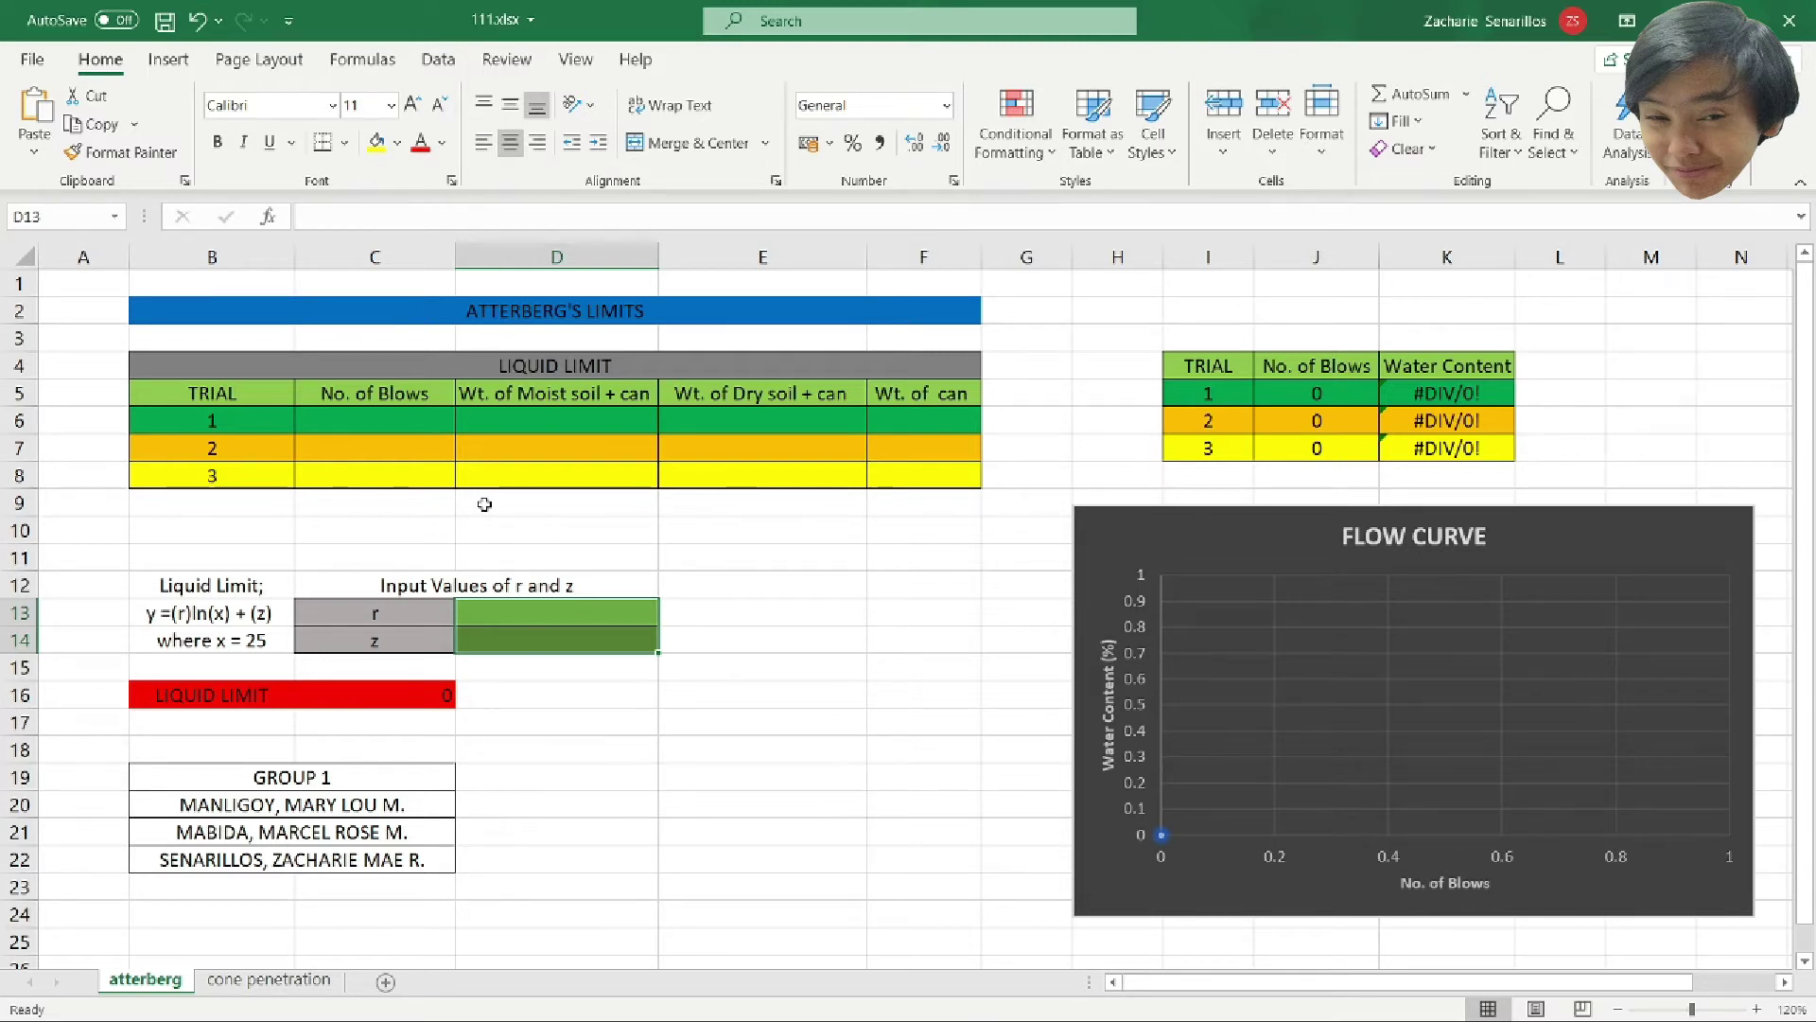
click(364, 417)
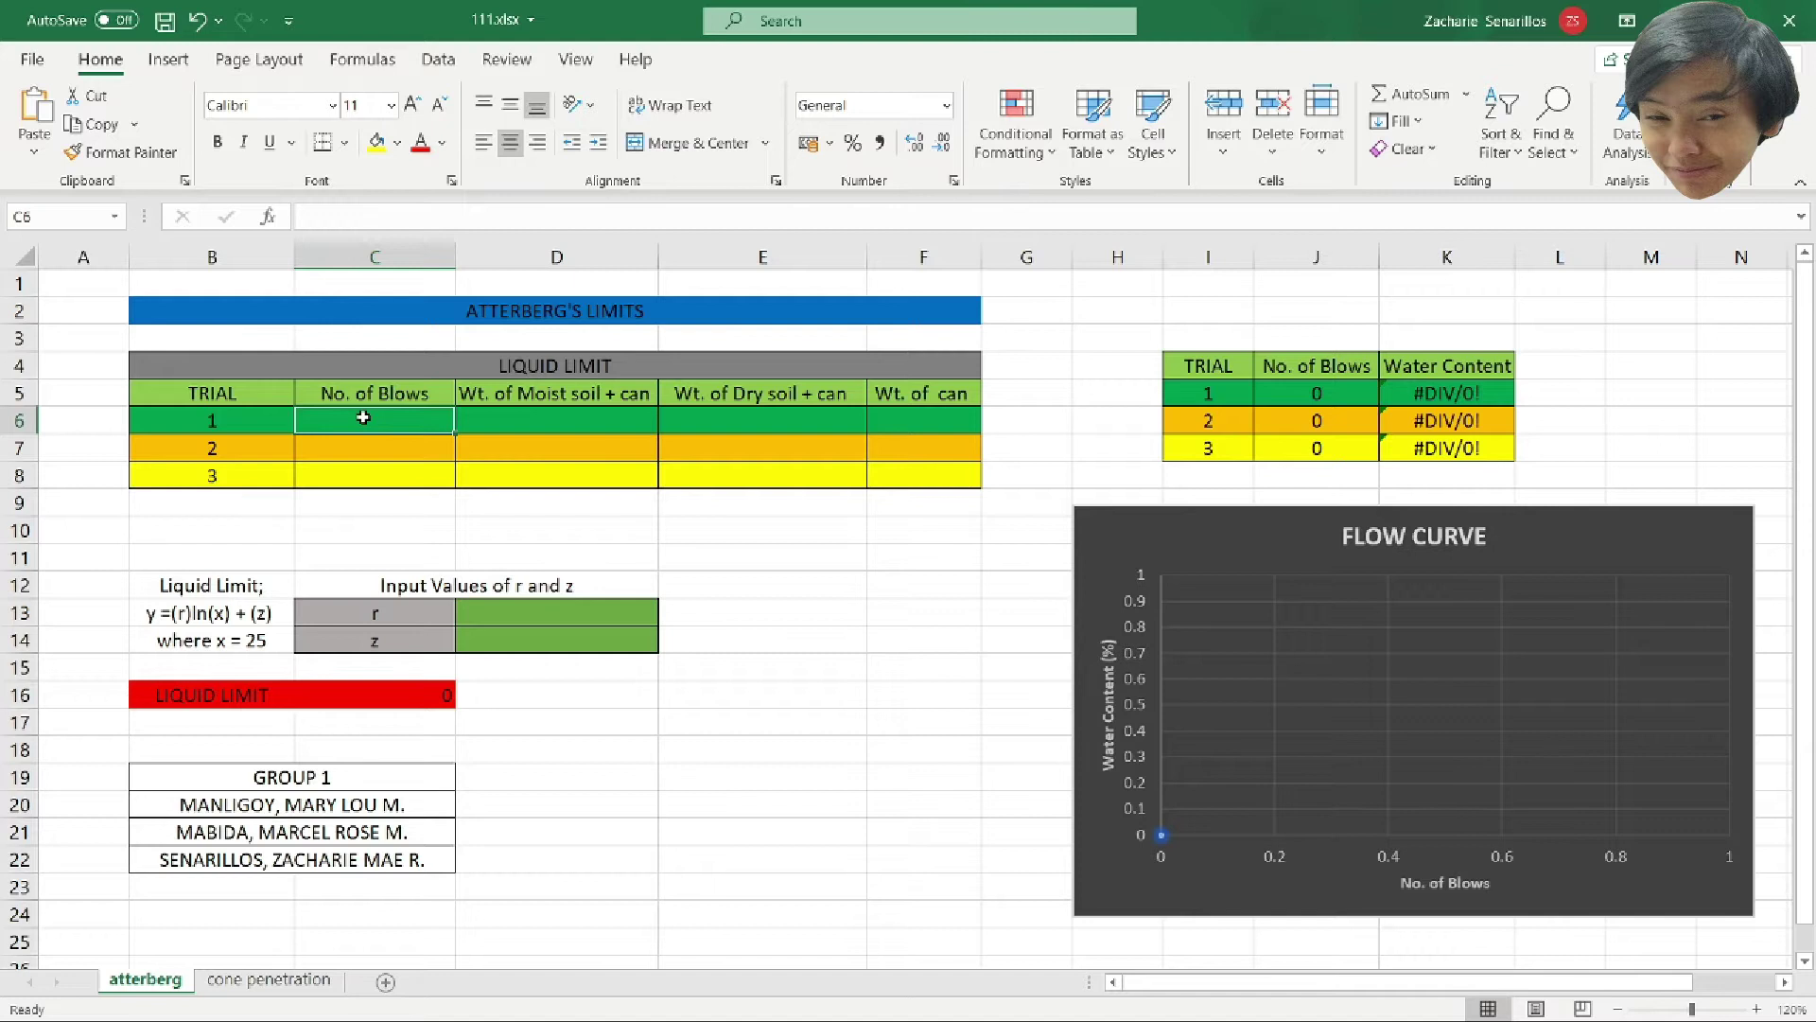
text(22)
key(Tab)
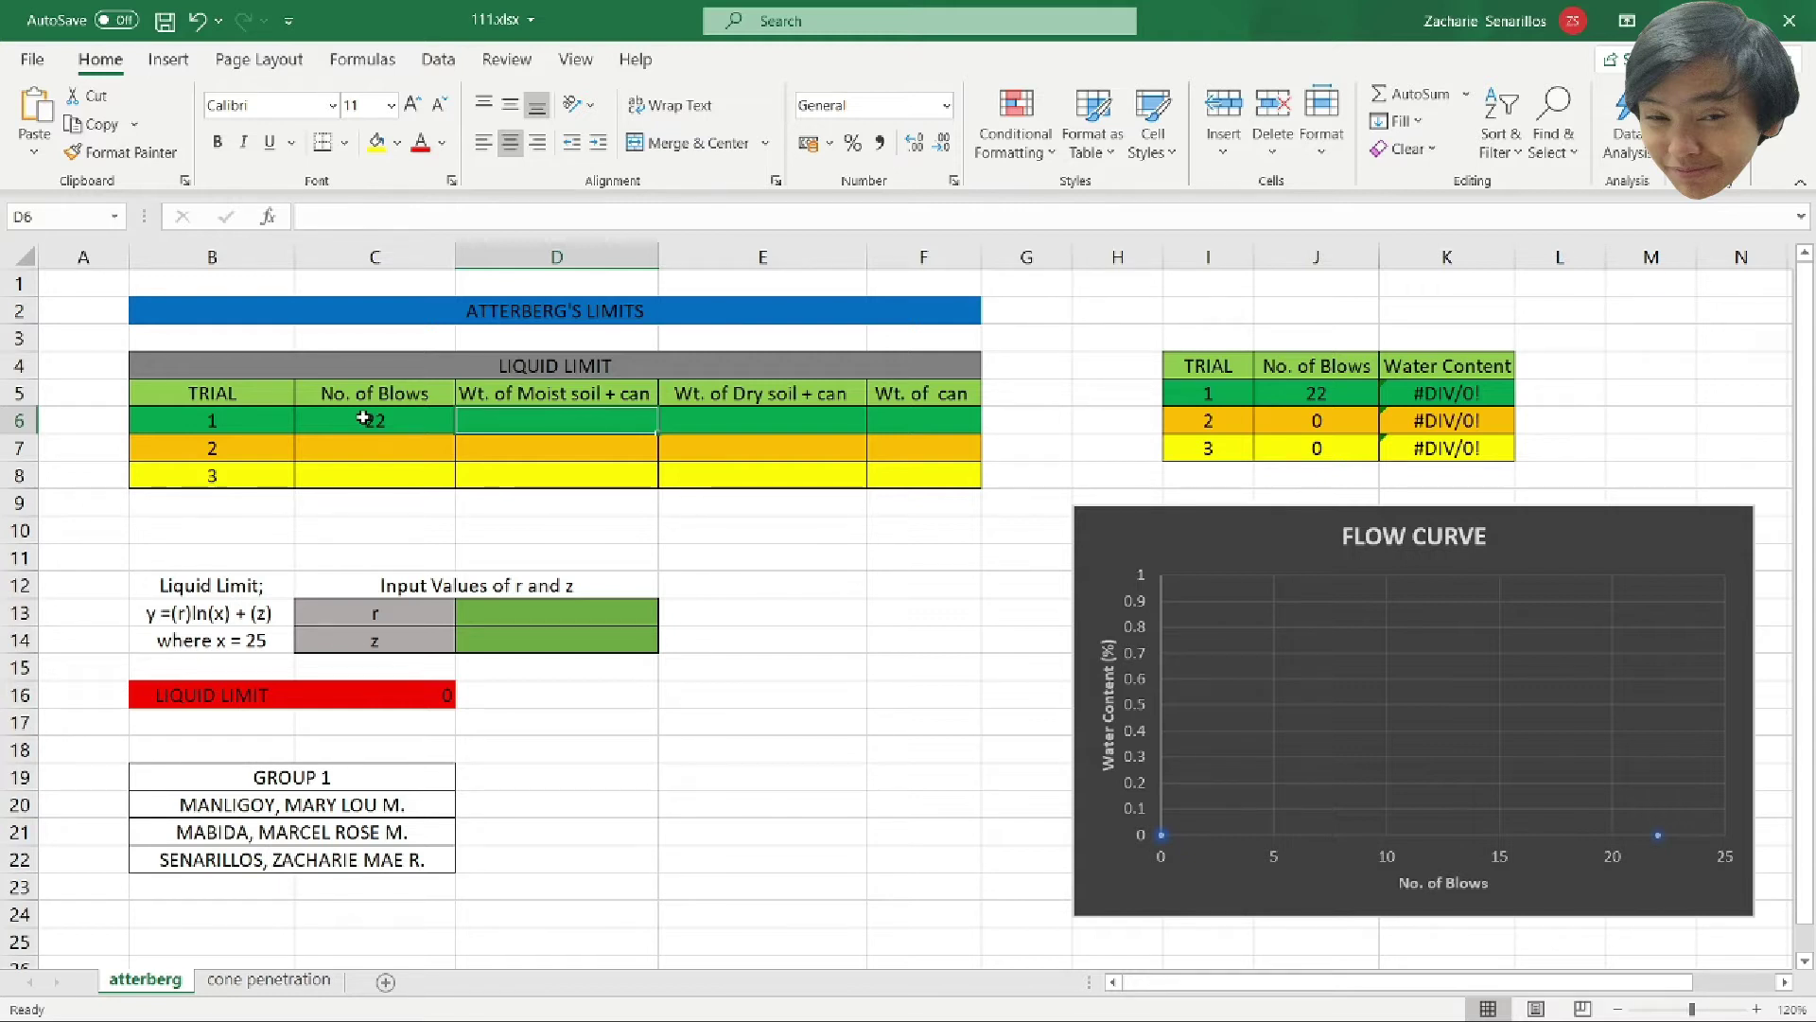
text(27.11)
key(Tab)
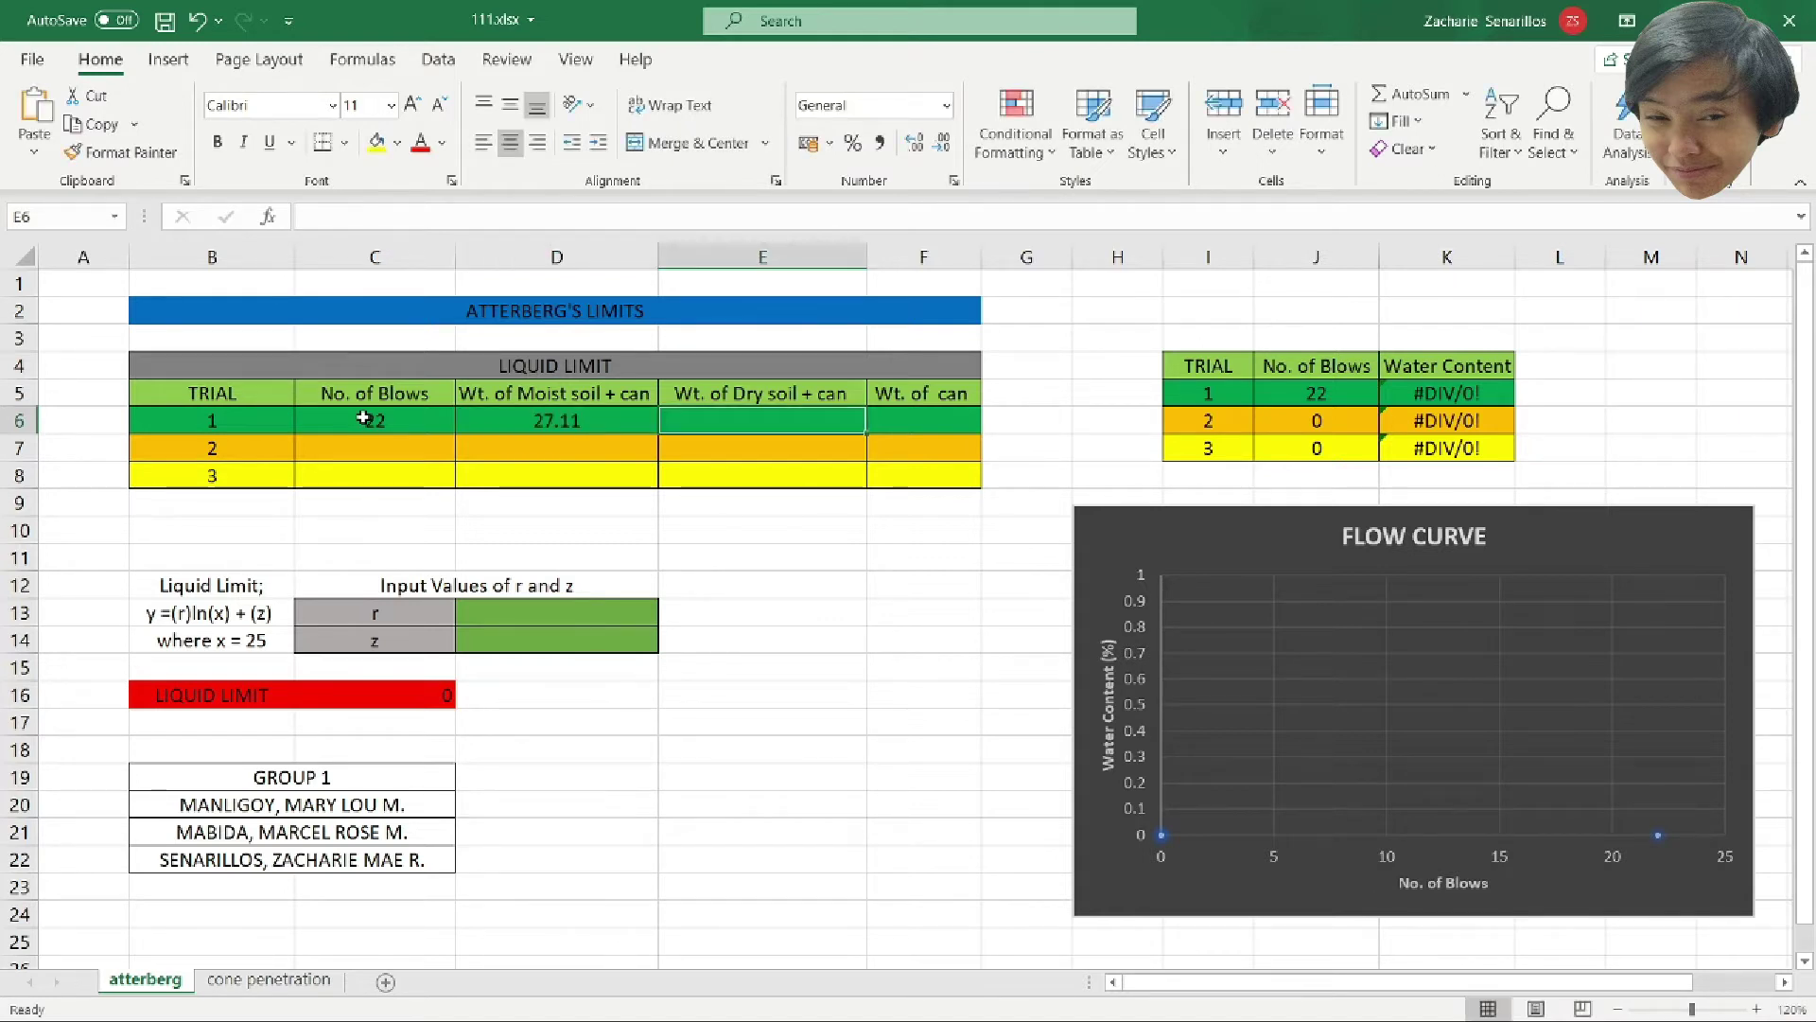
text(23.7)
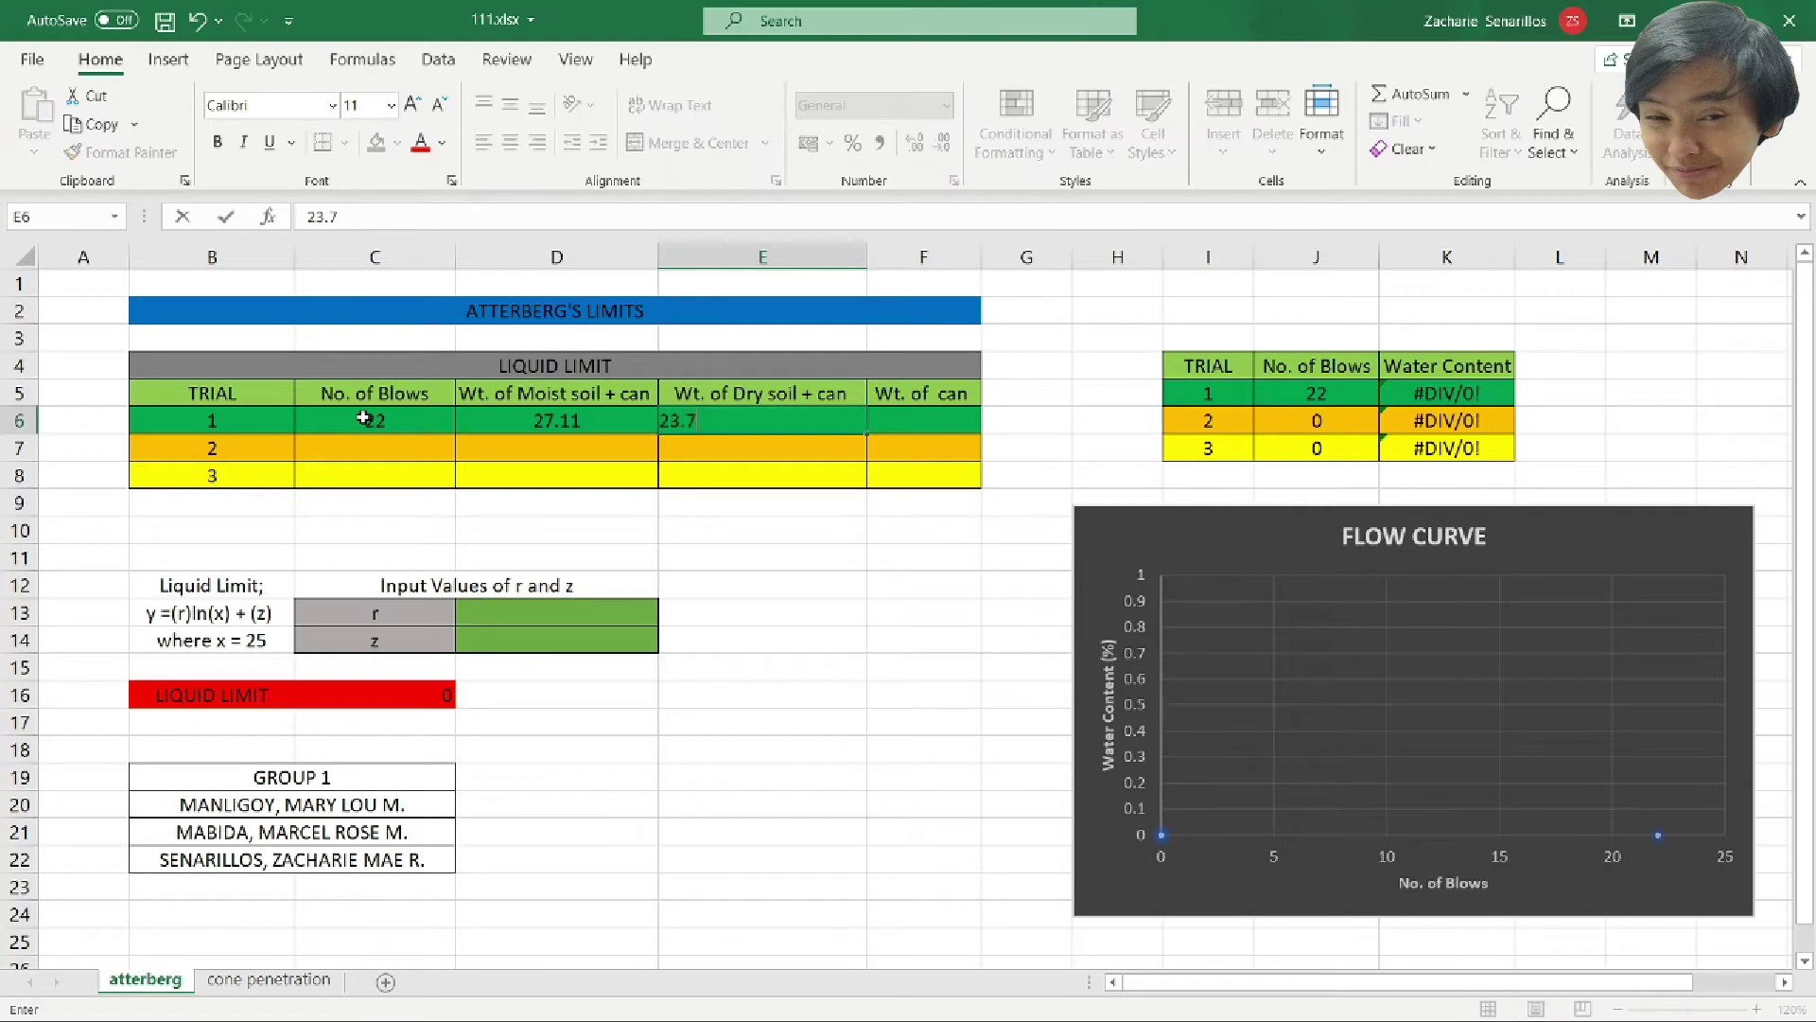
key(Tab)
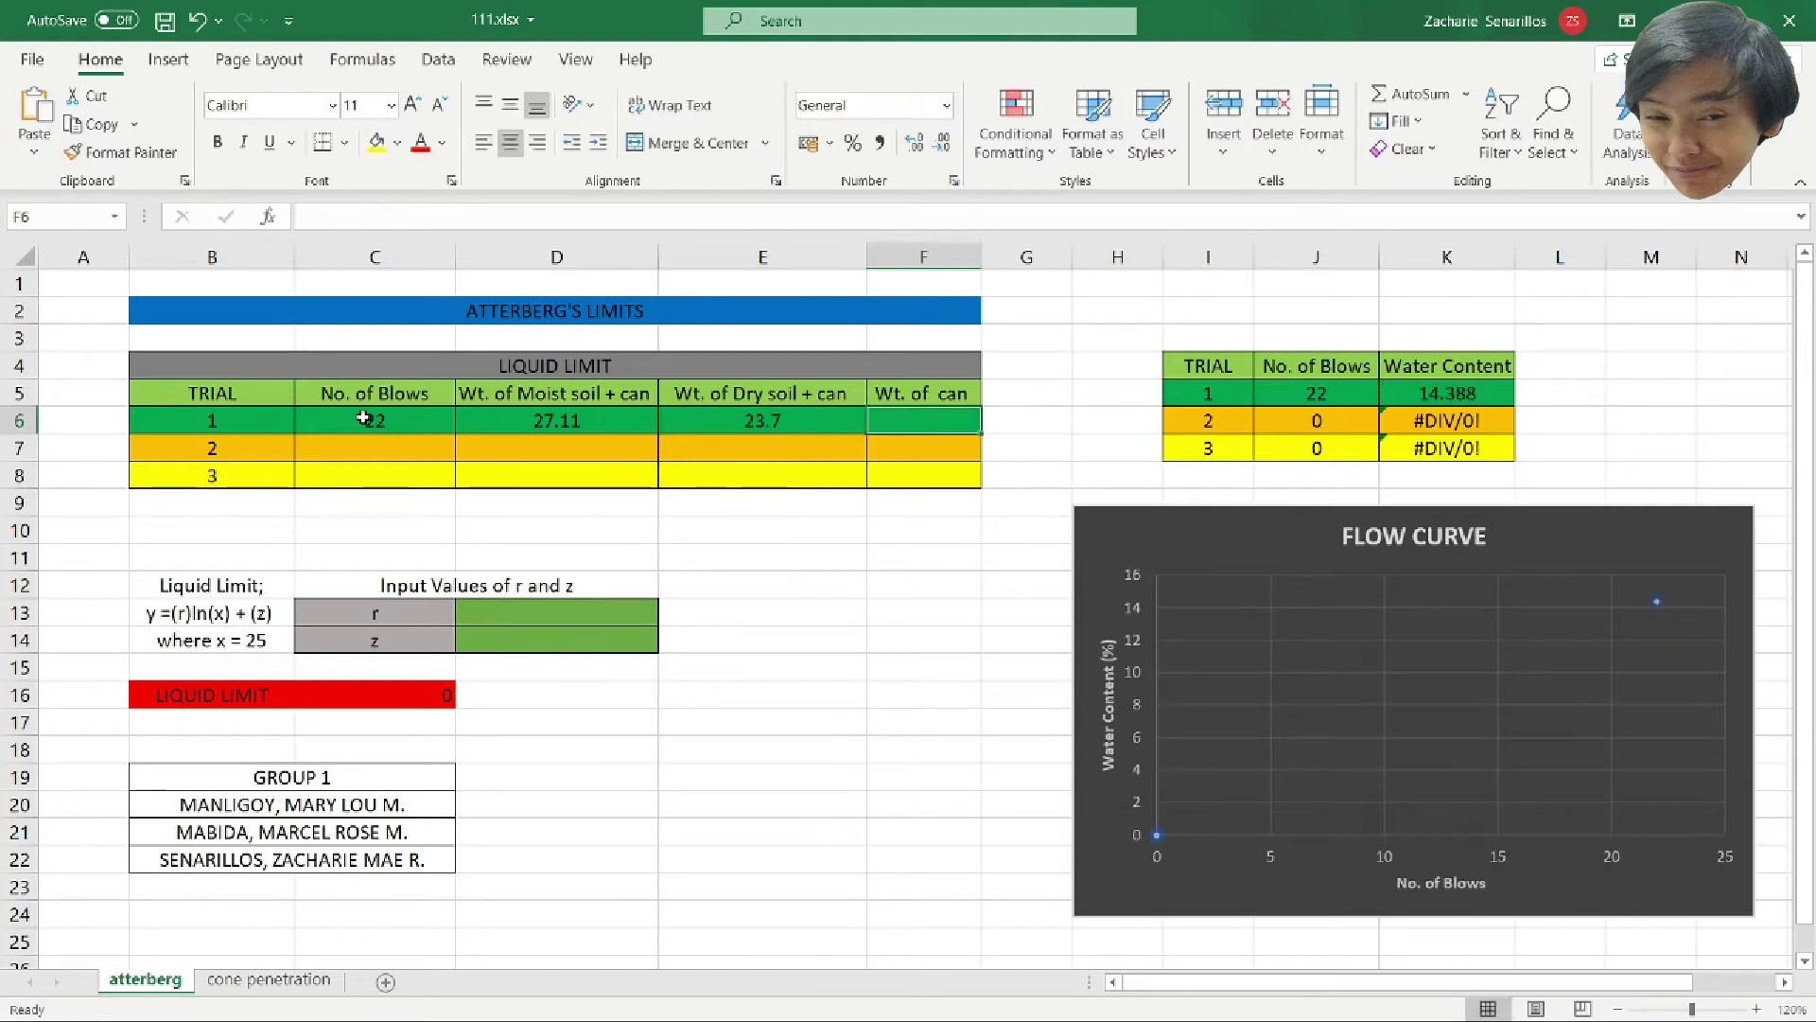
text(12)
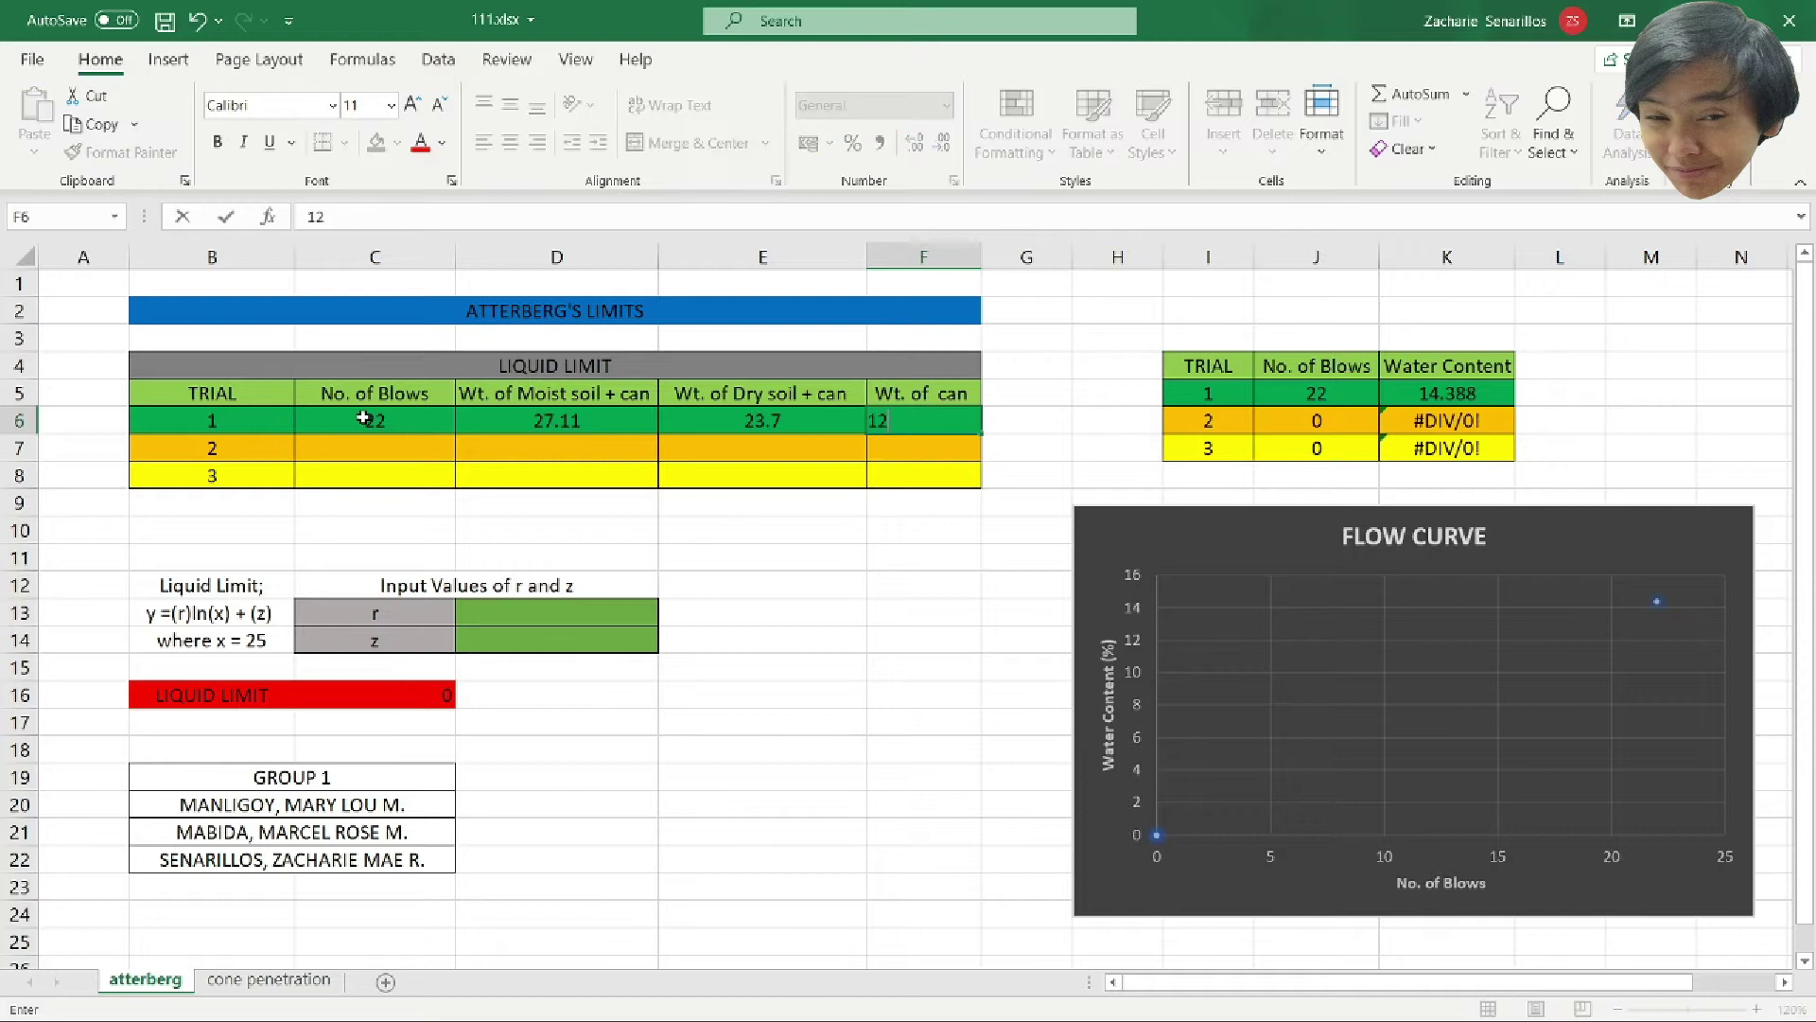
text(.7)
key(Return)
Enter trial 2 of the liquid limit table: 16 blows, moist soil + can 29.85, dry soil + can 25.6, can 13.1.
key(Left)
key(Left)
key(Left)
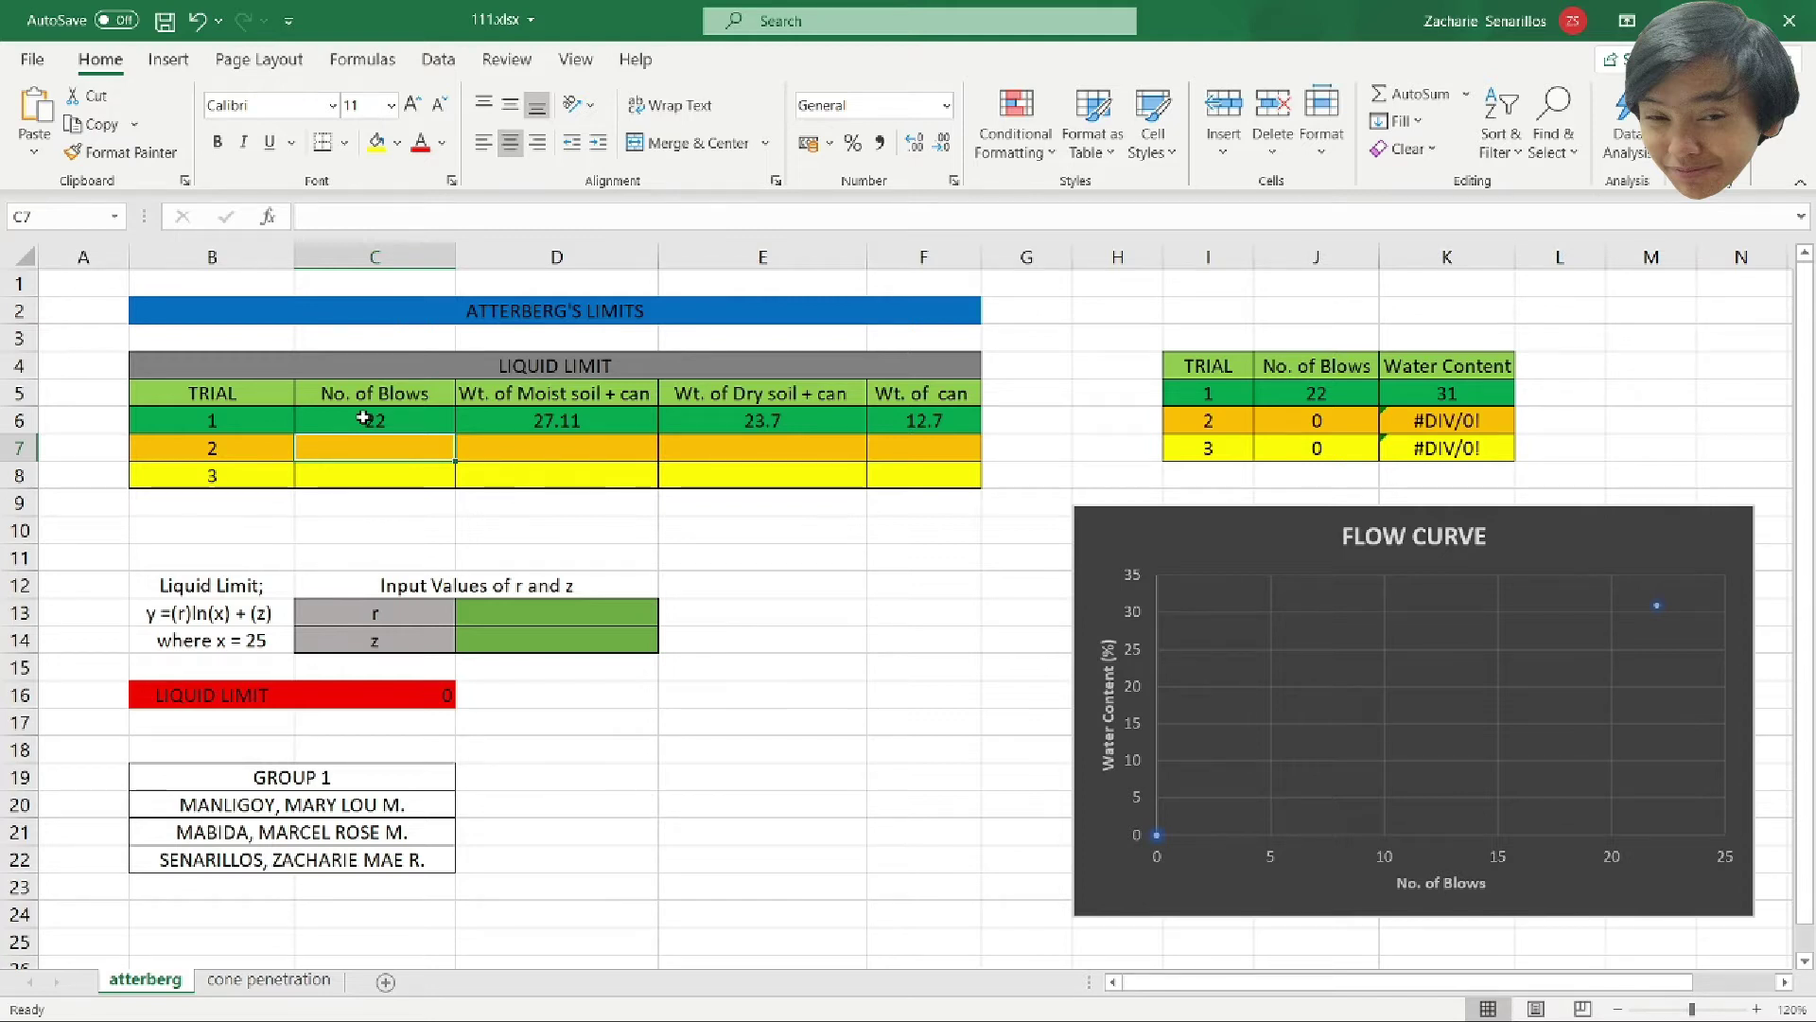
text(16)
key(Tab)
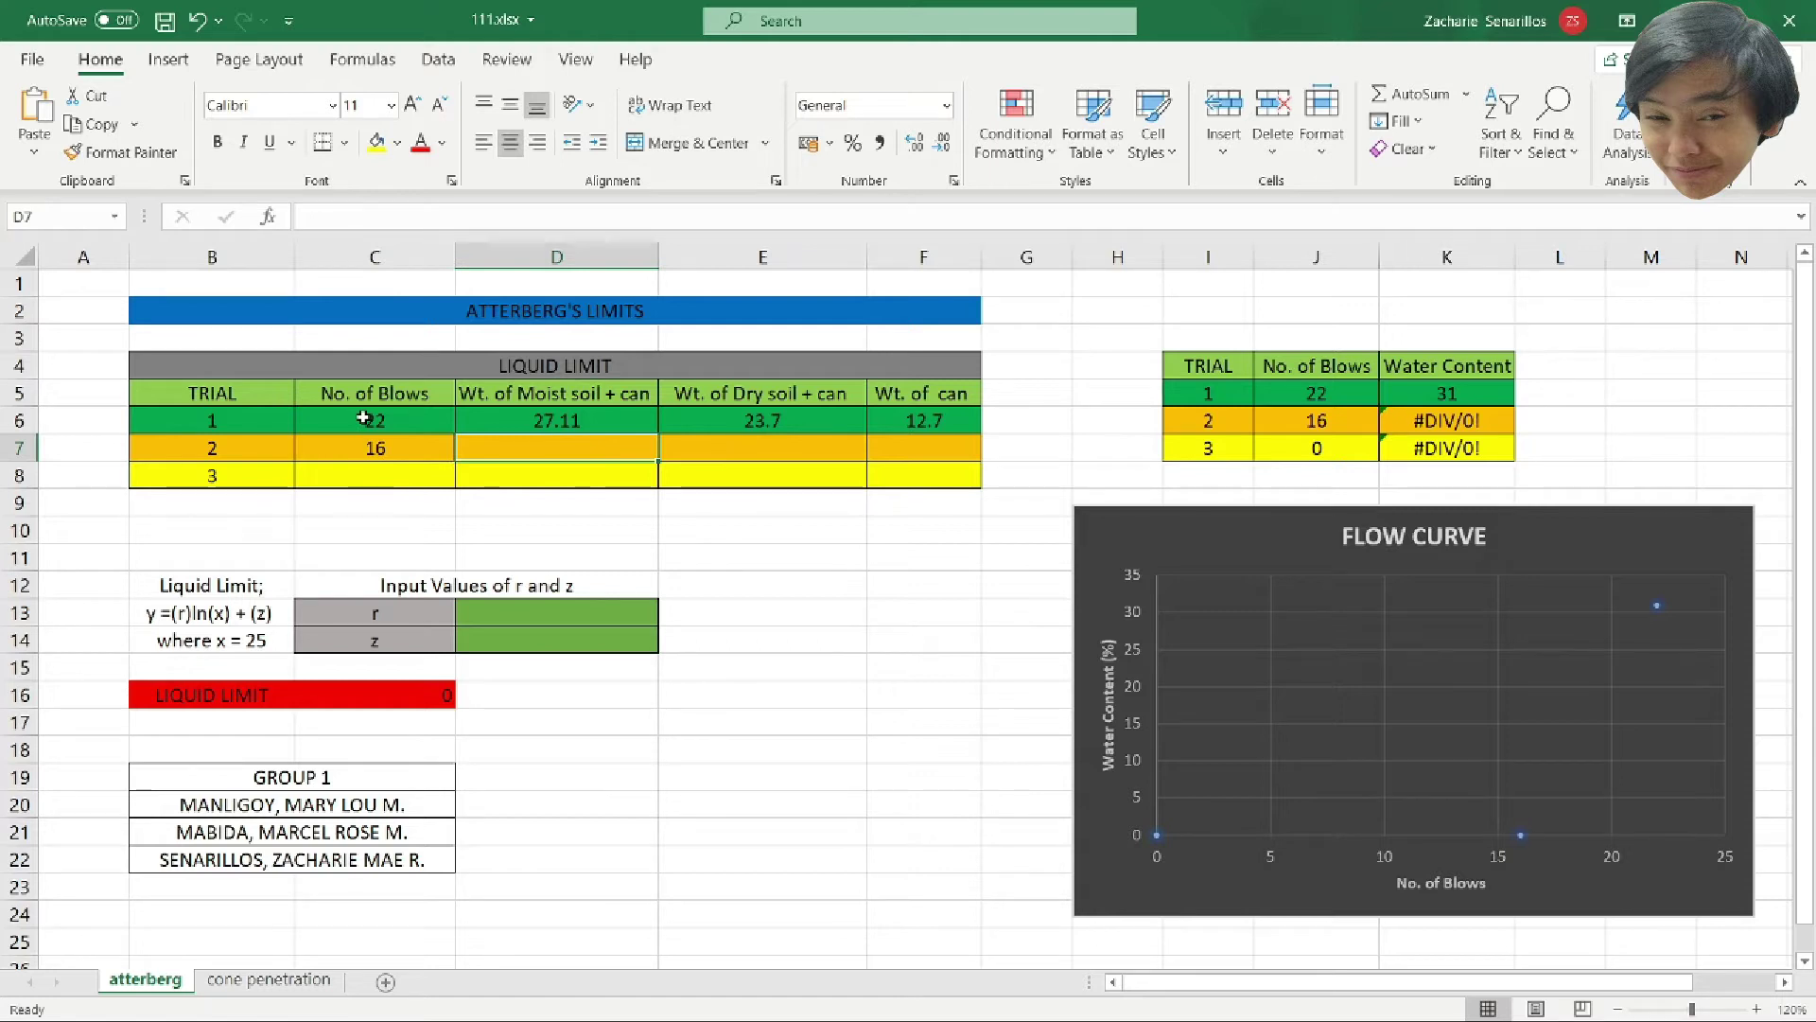
text(29.85)
key(Tab)
text(25.6)
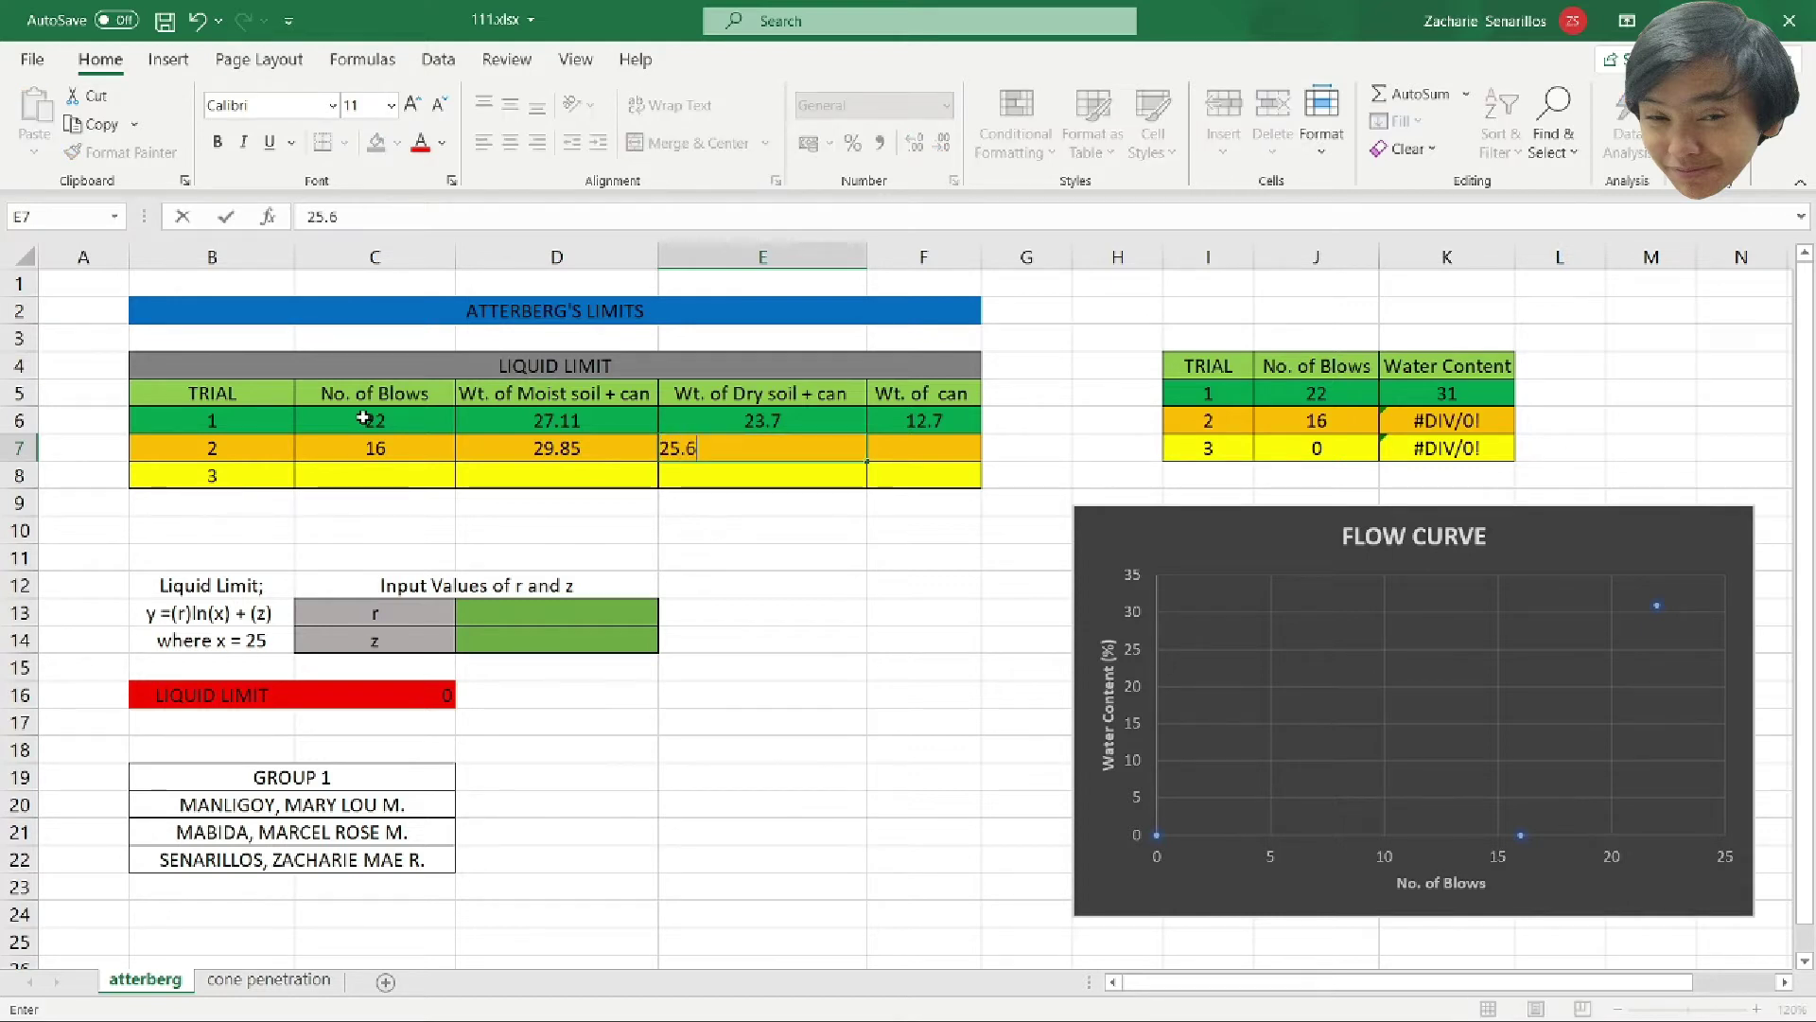
key(Tab)
text(13.1)
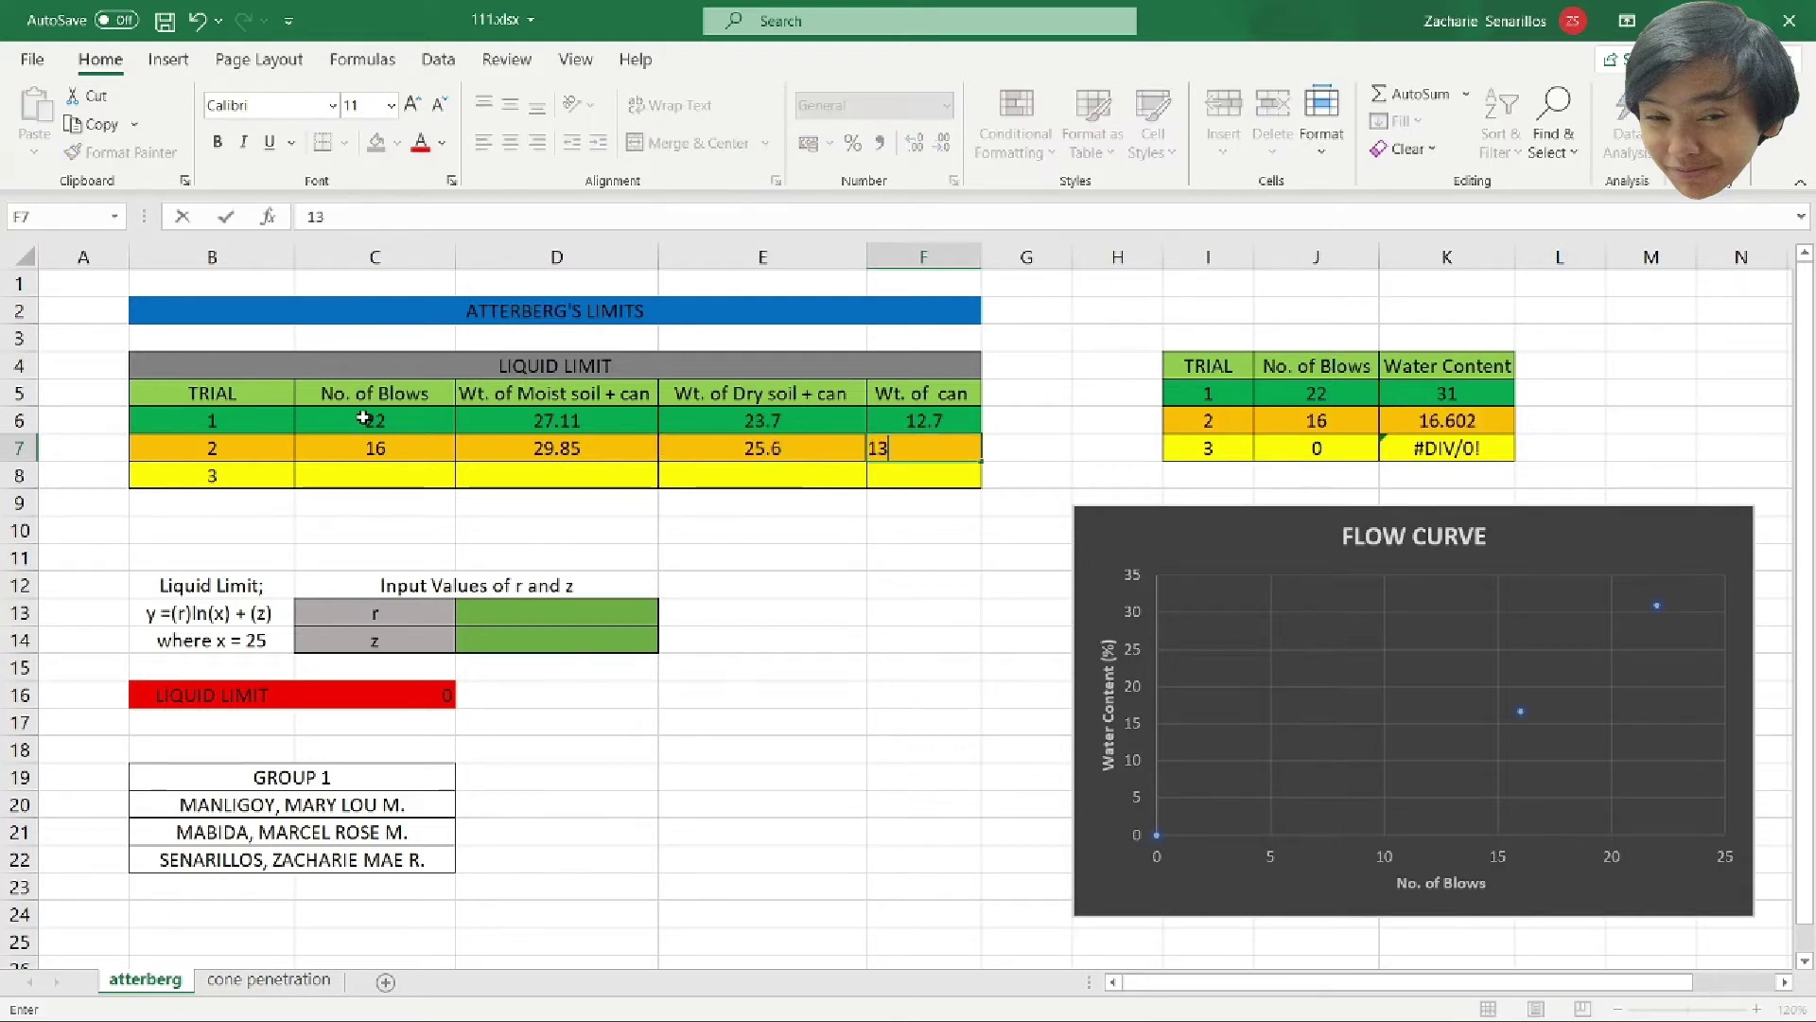
key(Return)
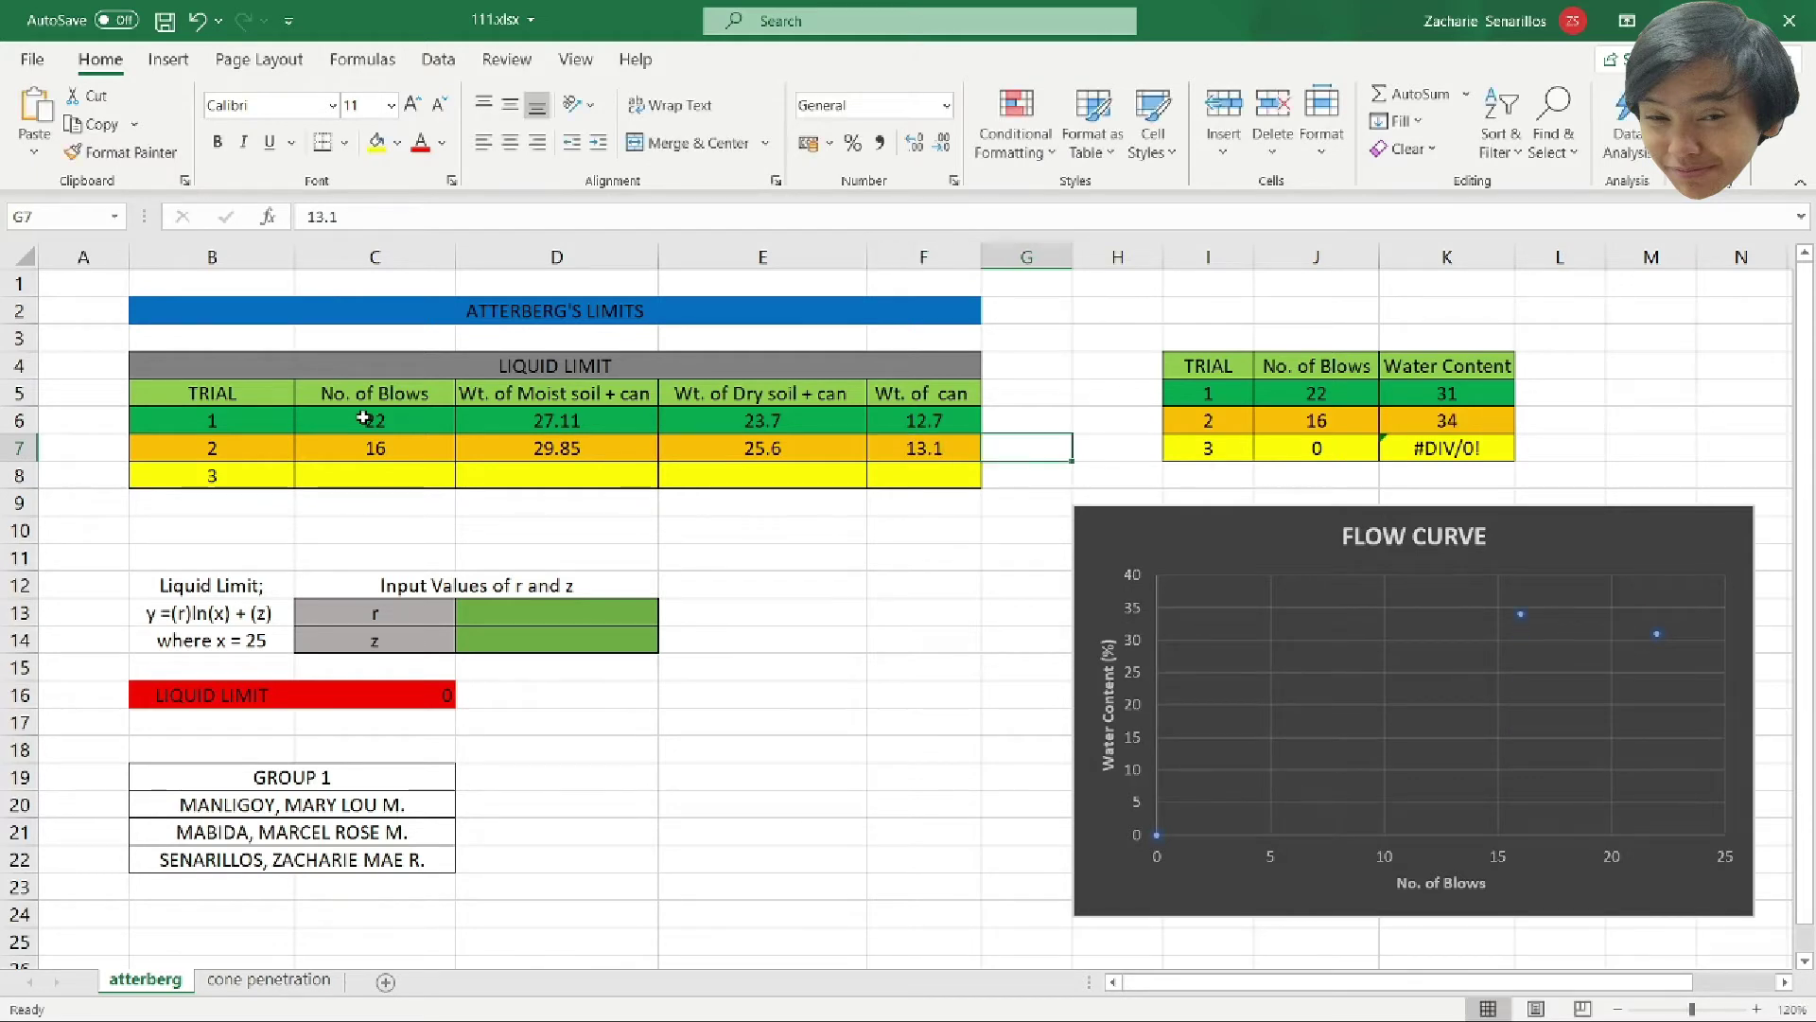
Enter trial 3 of the liquid limit table: 30 blows, moist soil + can 30.82, dry soil + can 26.9, can 12.9.
key(Left)
key(Left)
key(Left)
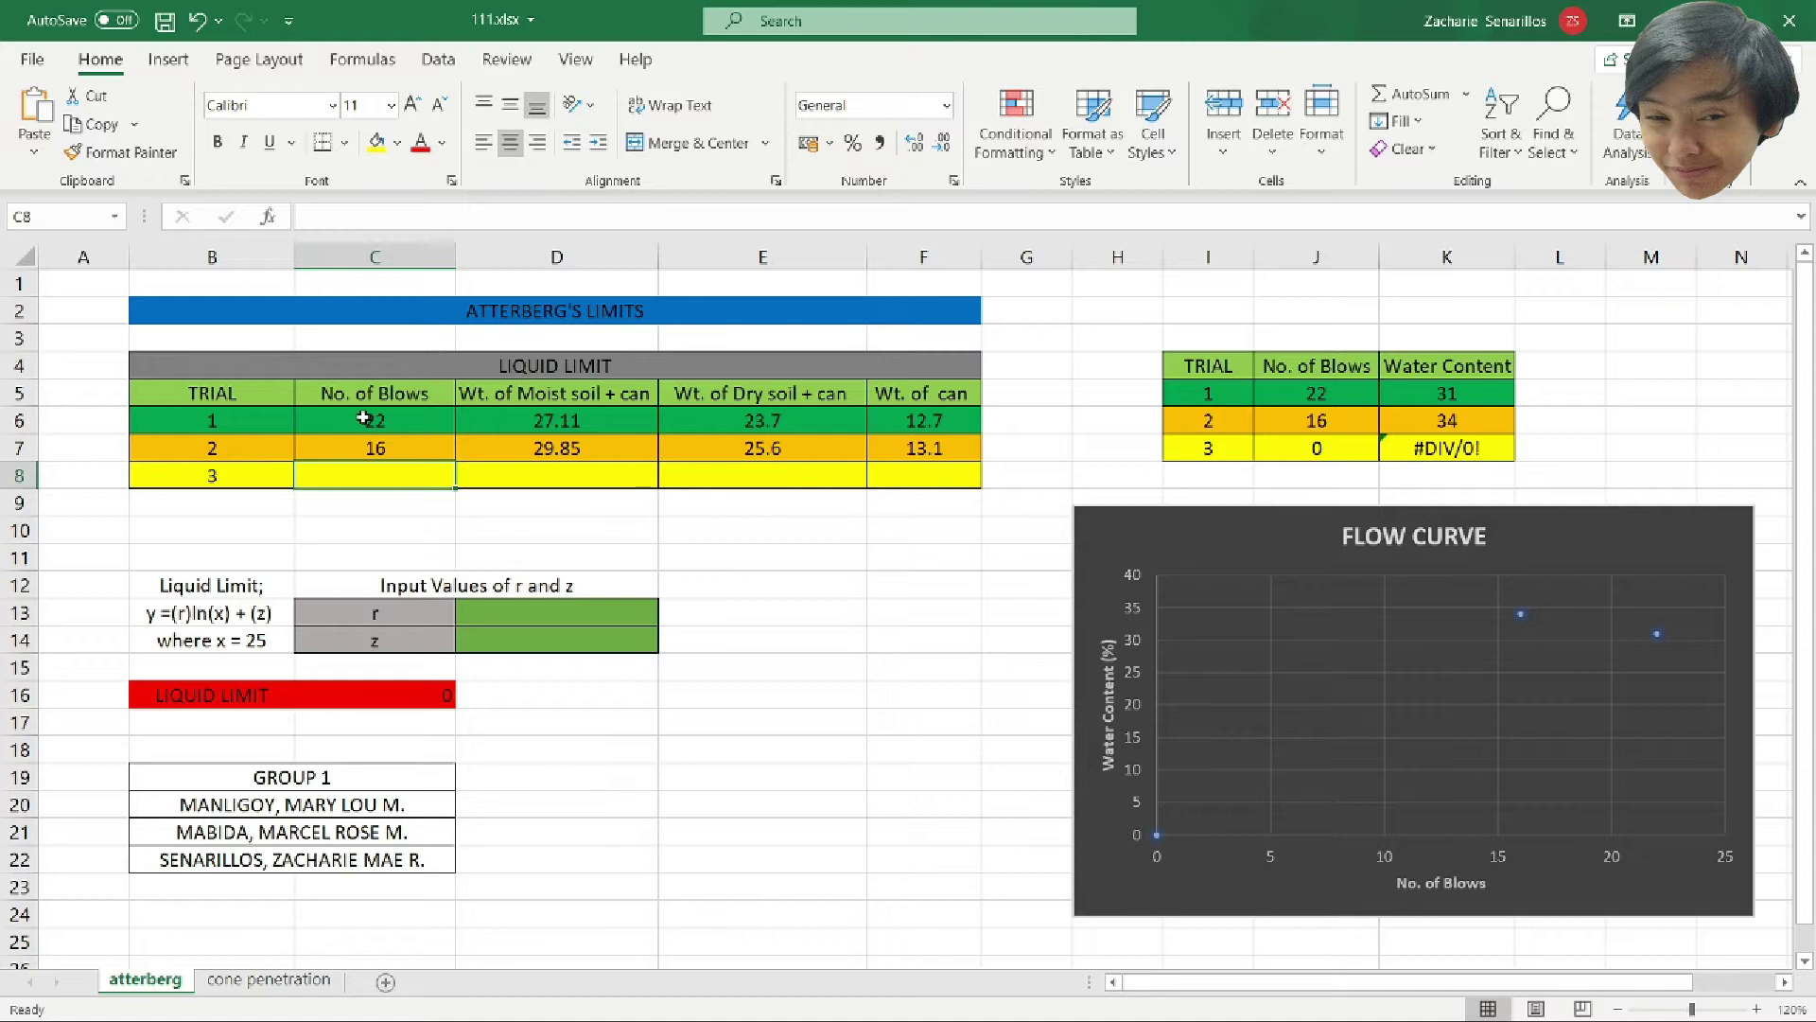
text(30)
key(Tab)
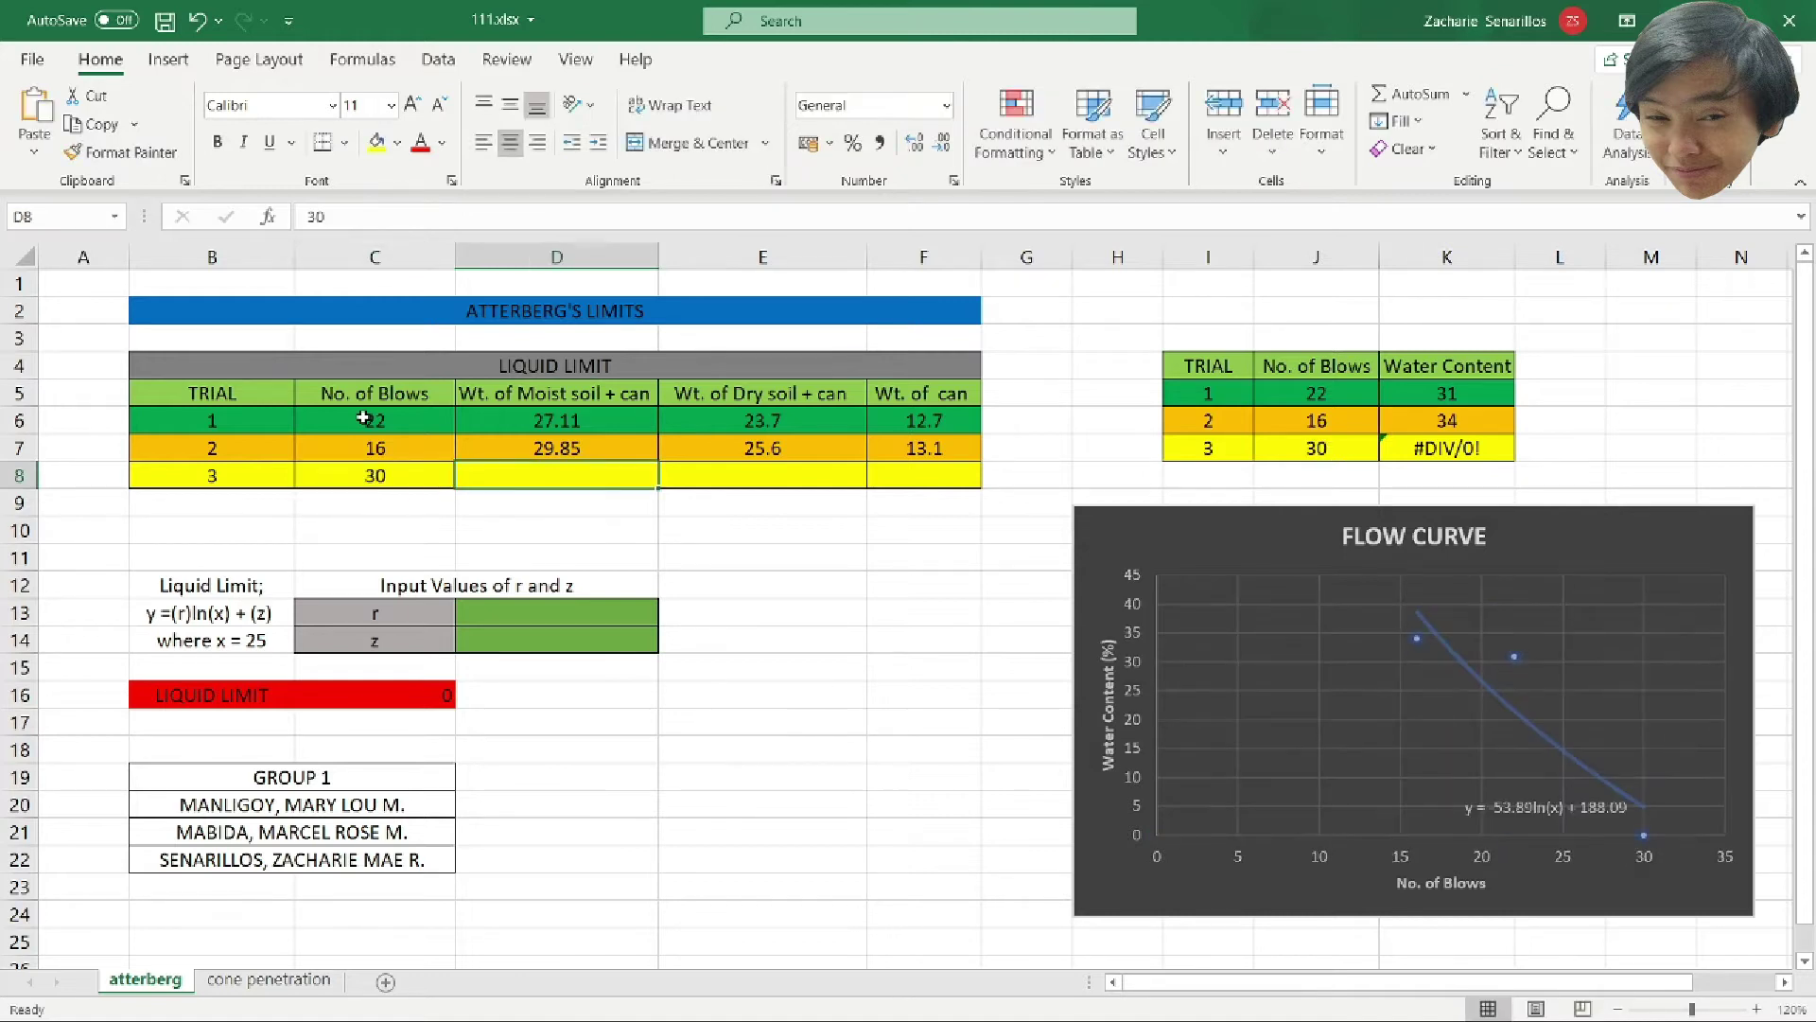
text(30.82)
key(Tab)
text(26.9)
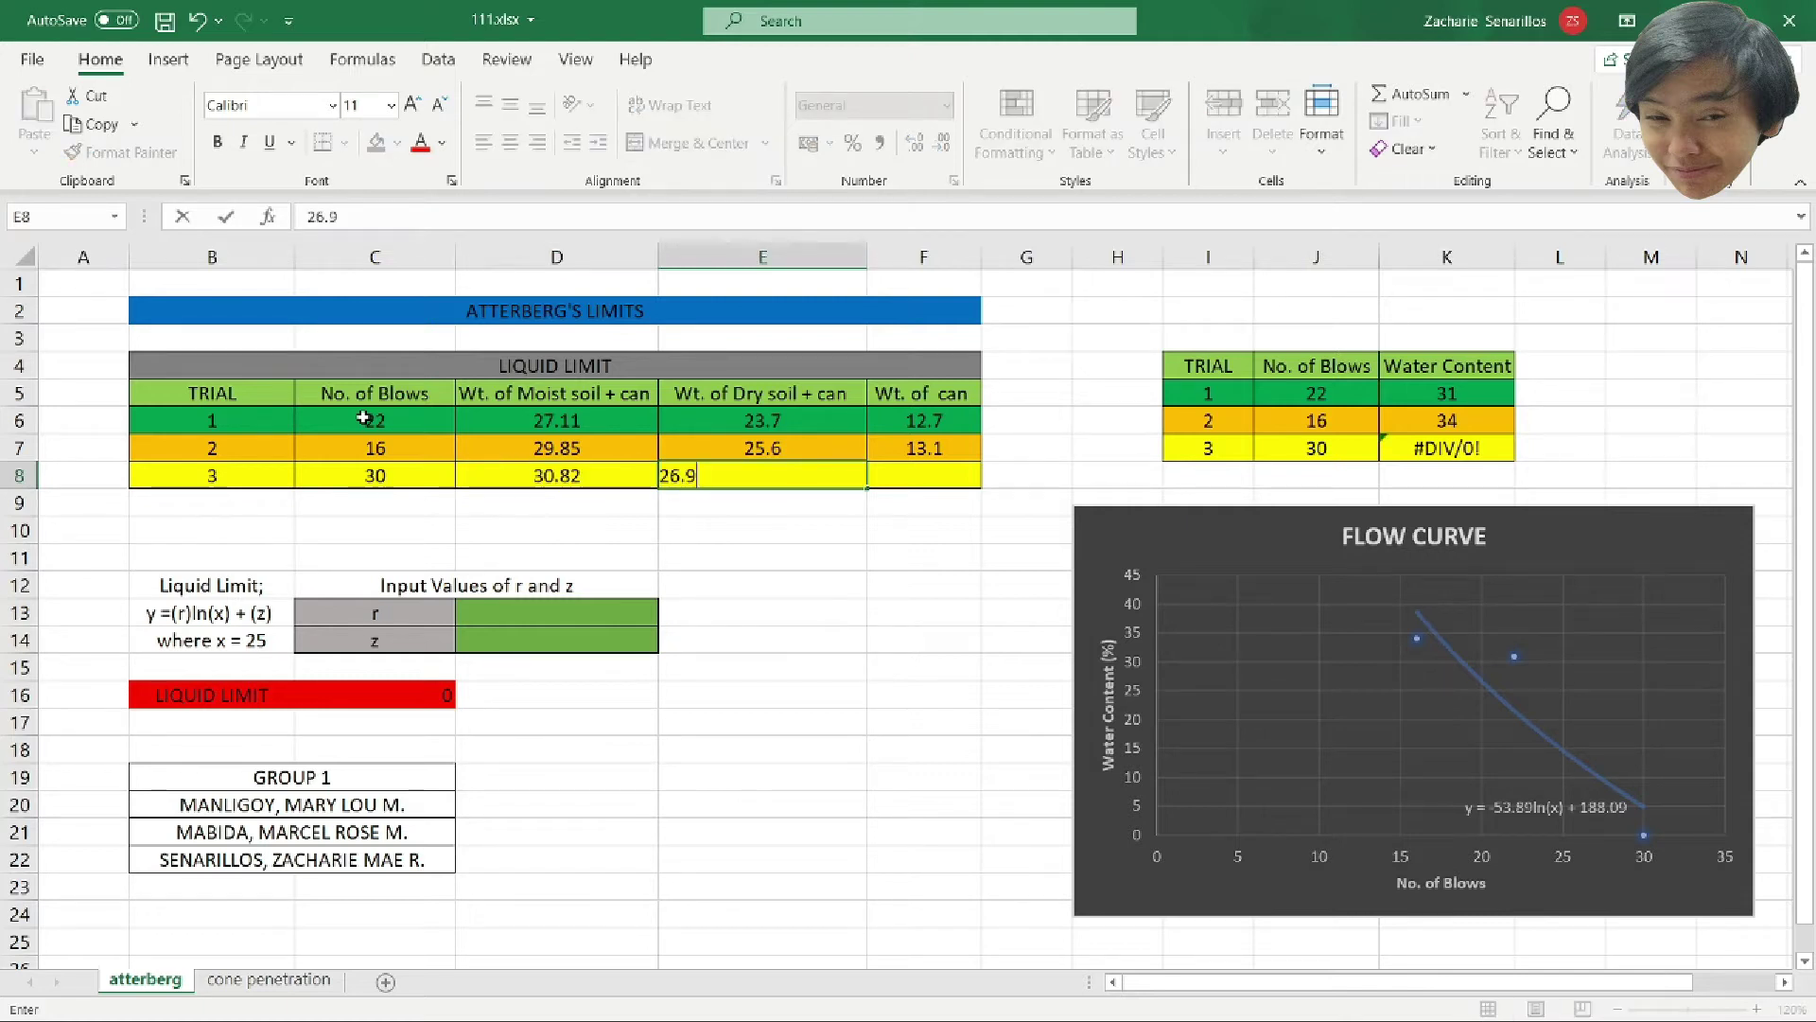
key(Tab)
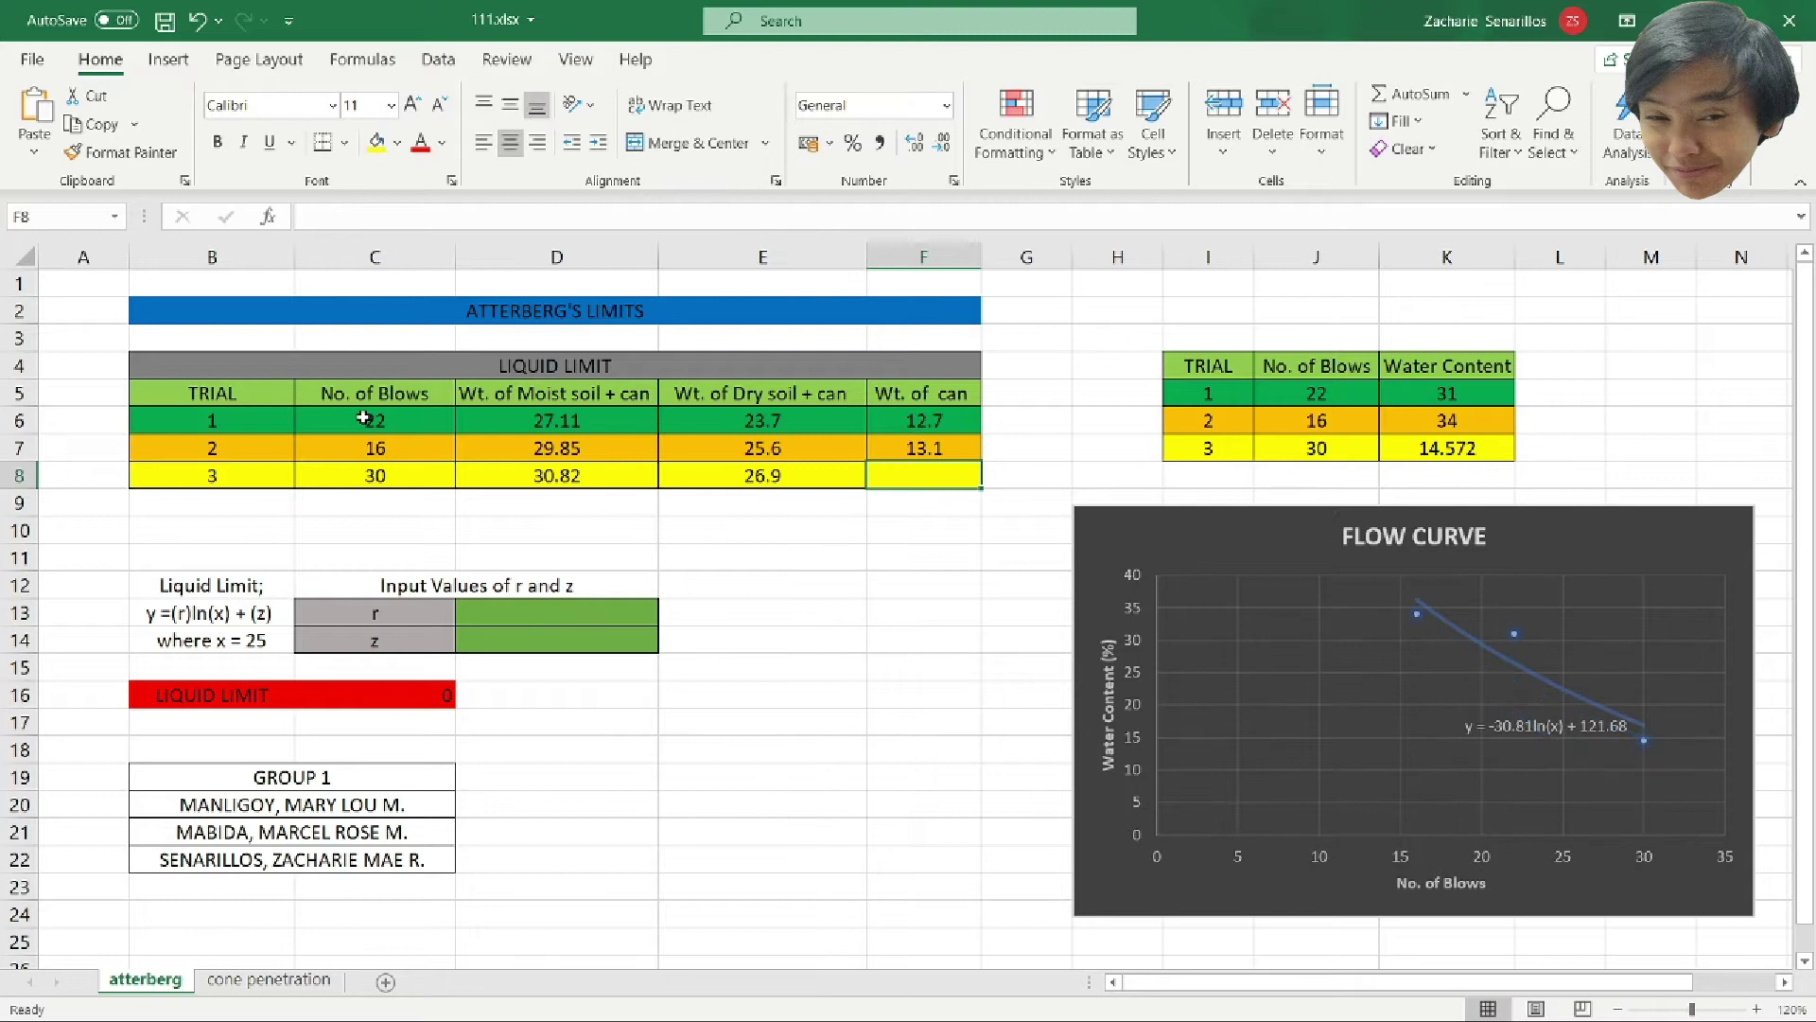
text(12.9)
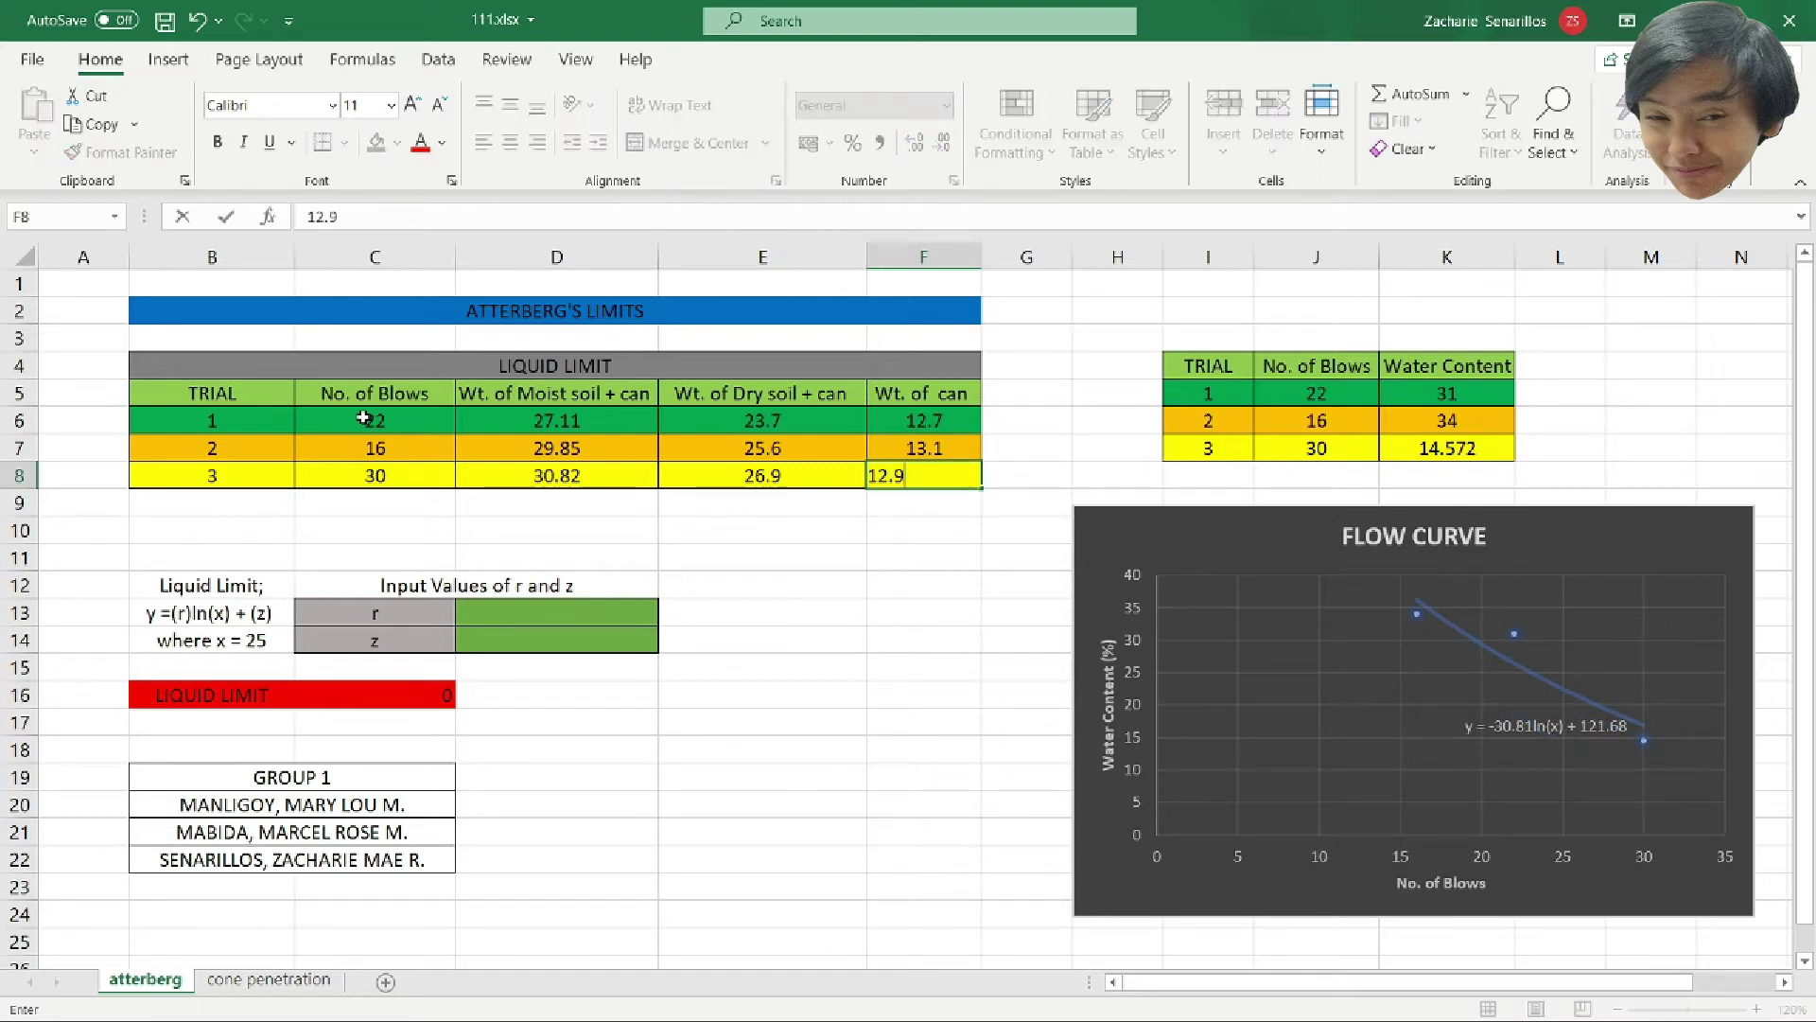
key(Tab)
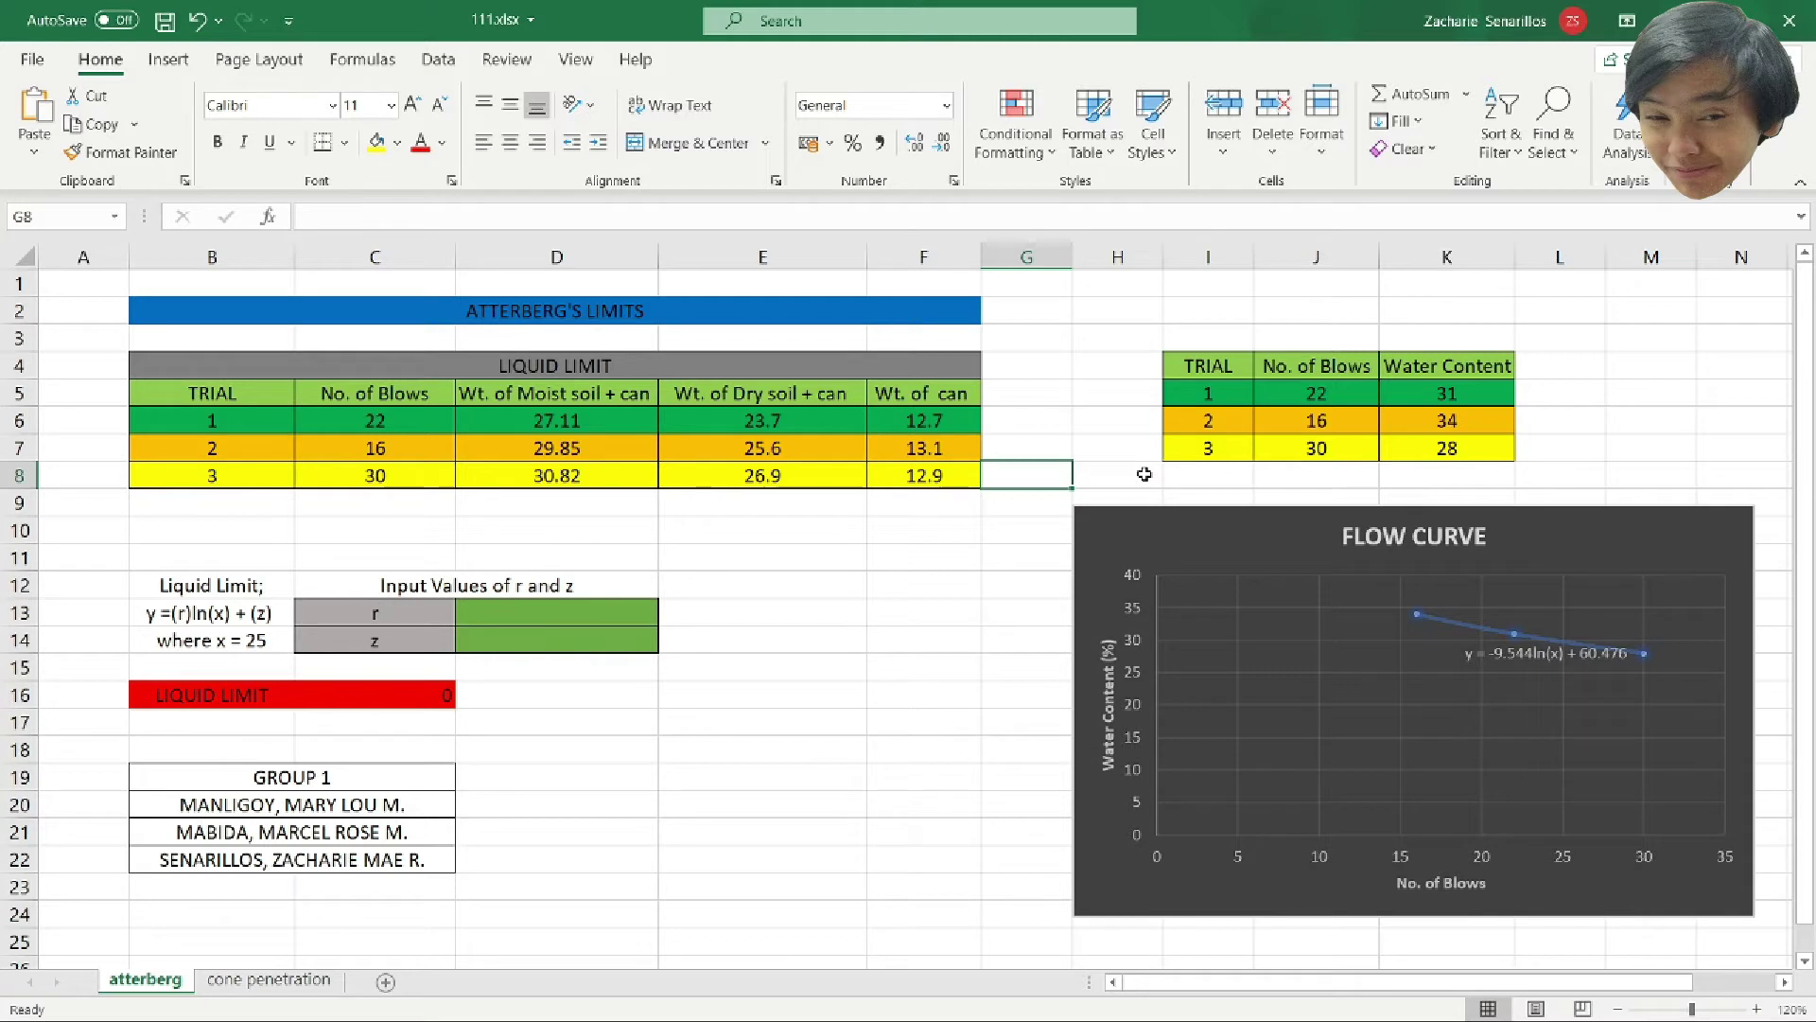
Examine the trial 1 water content formula and the trendline options of the flow curve.
click(1426, 398)
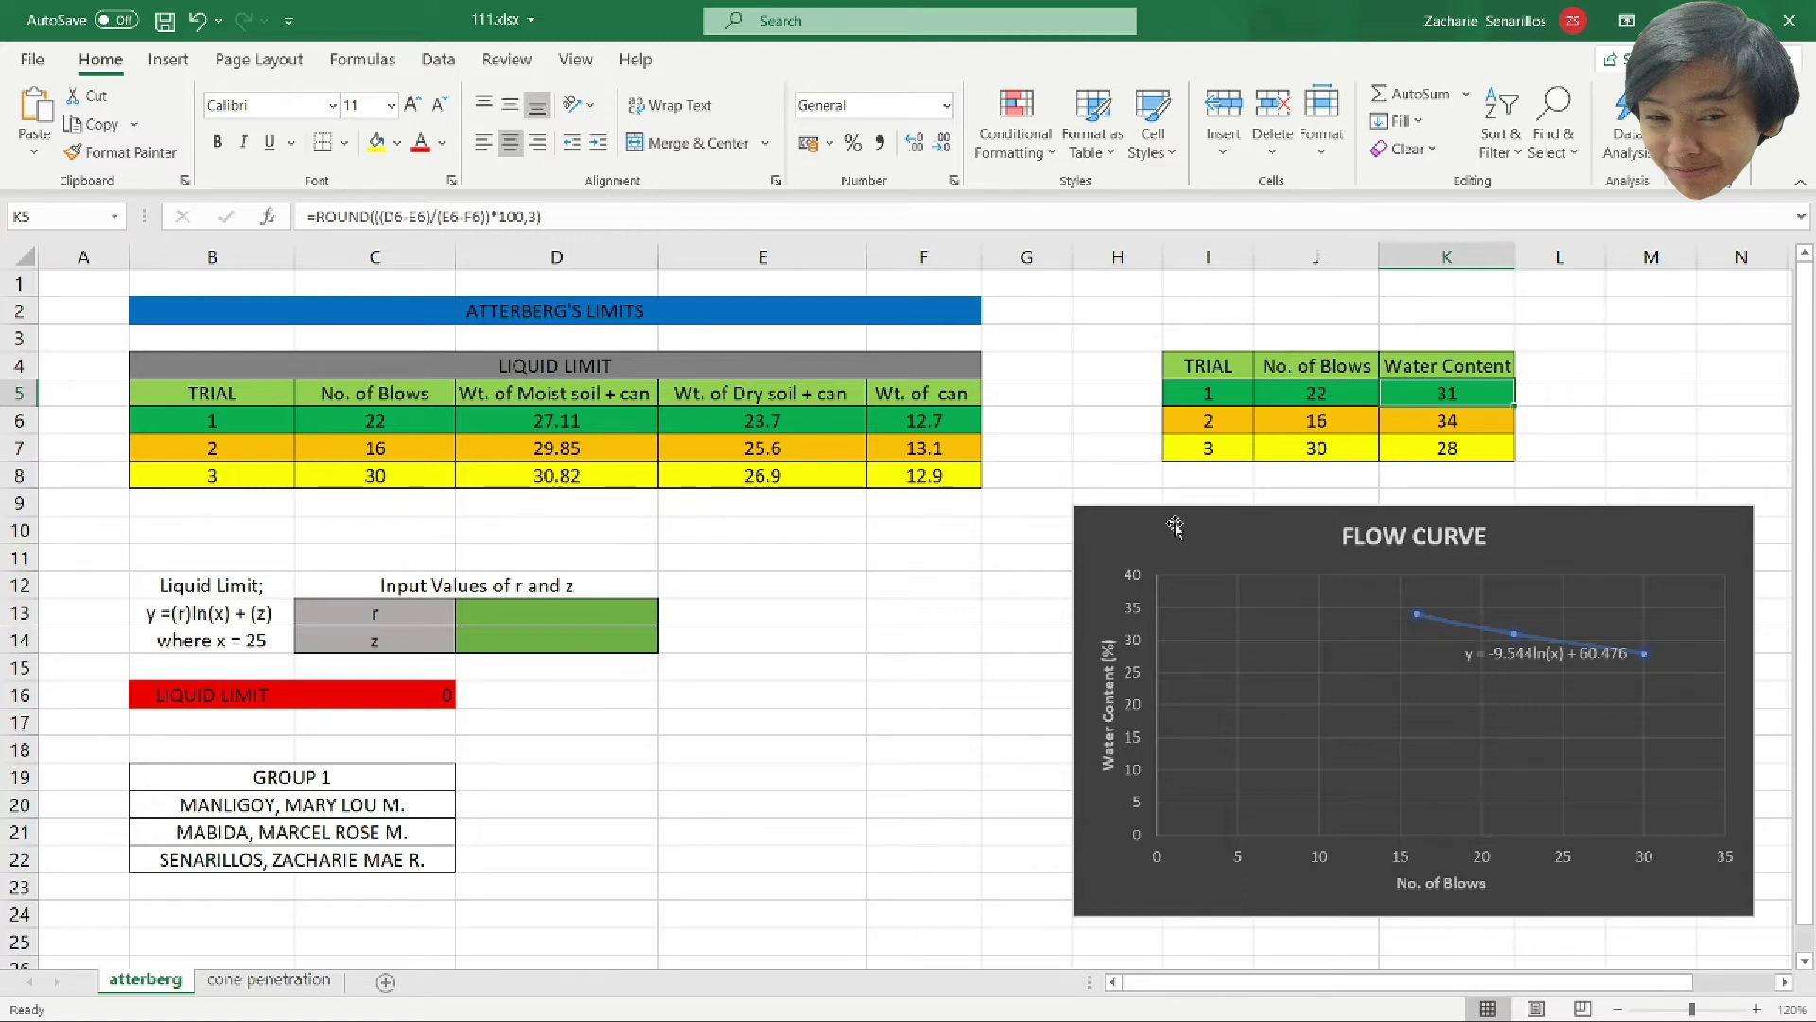
scroll(702, 543, down, 1)
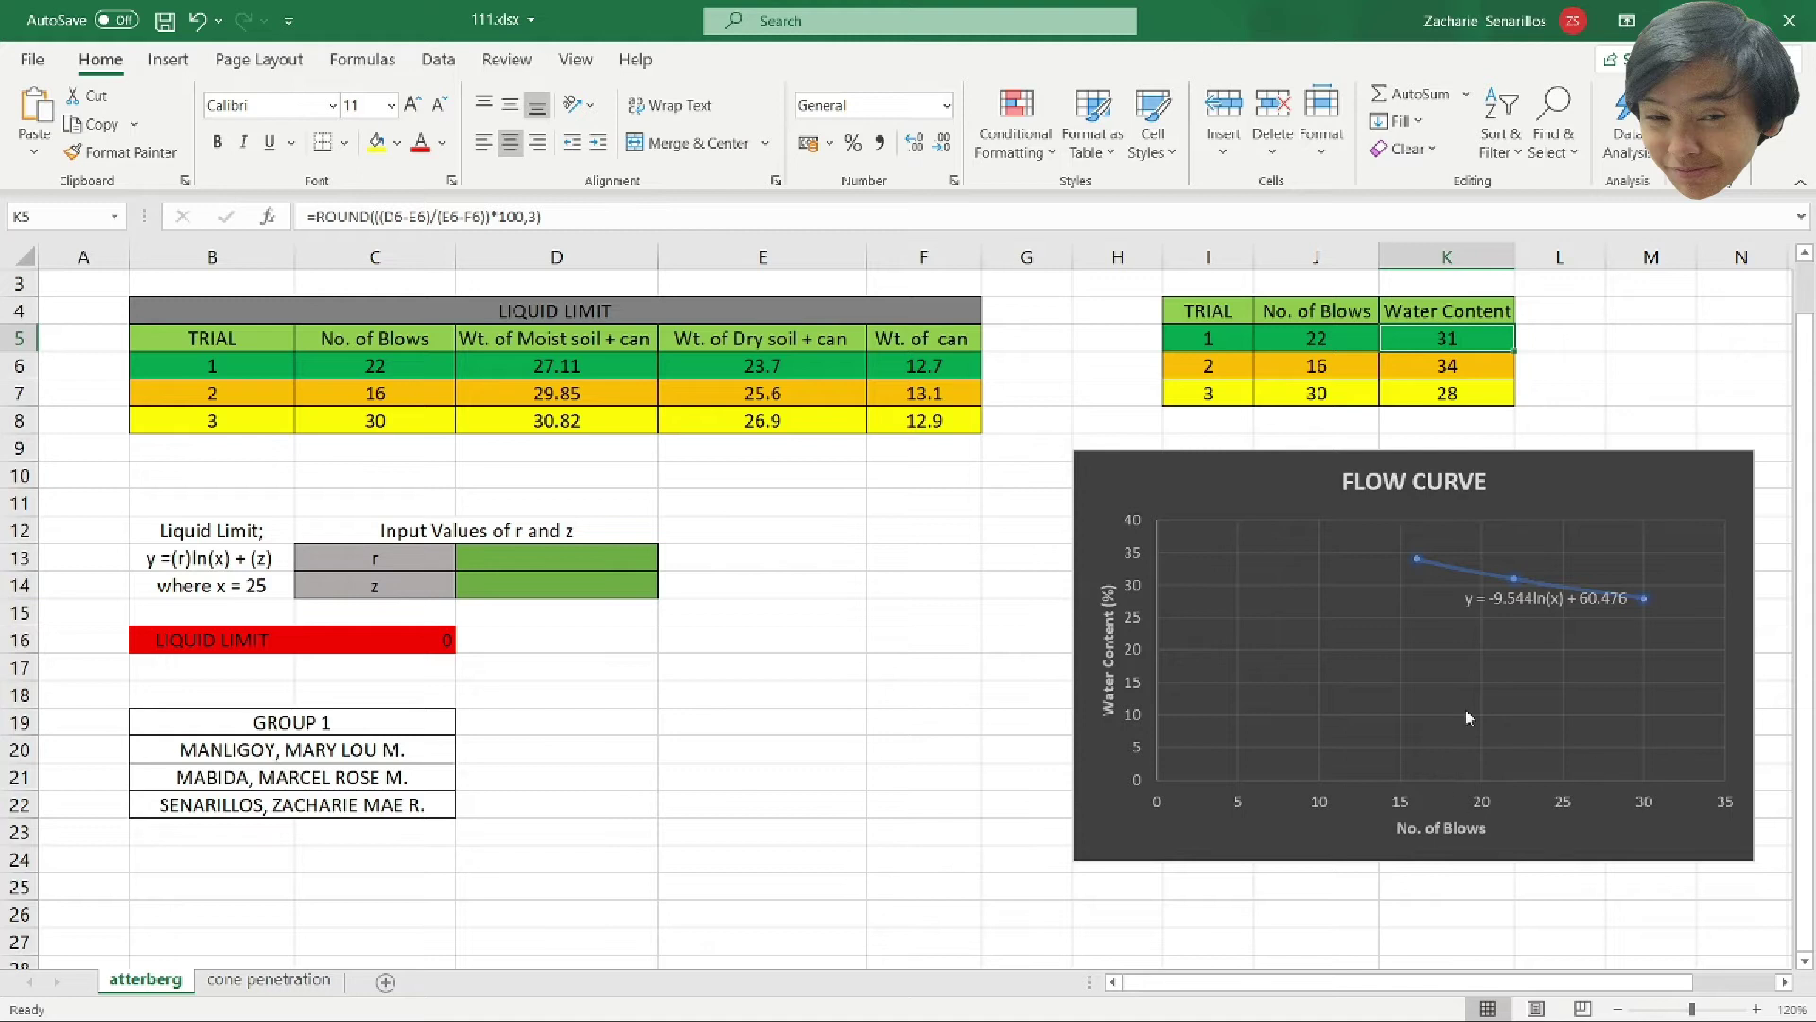
click(1497, 584)
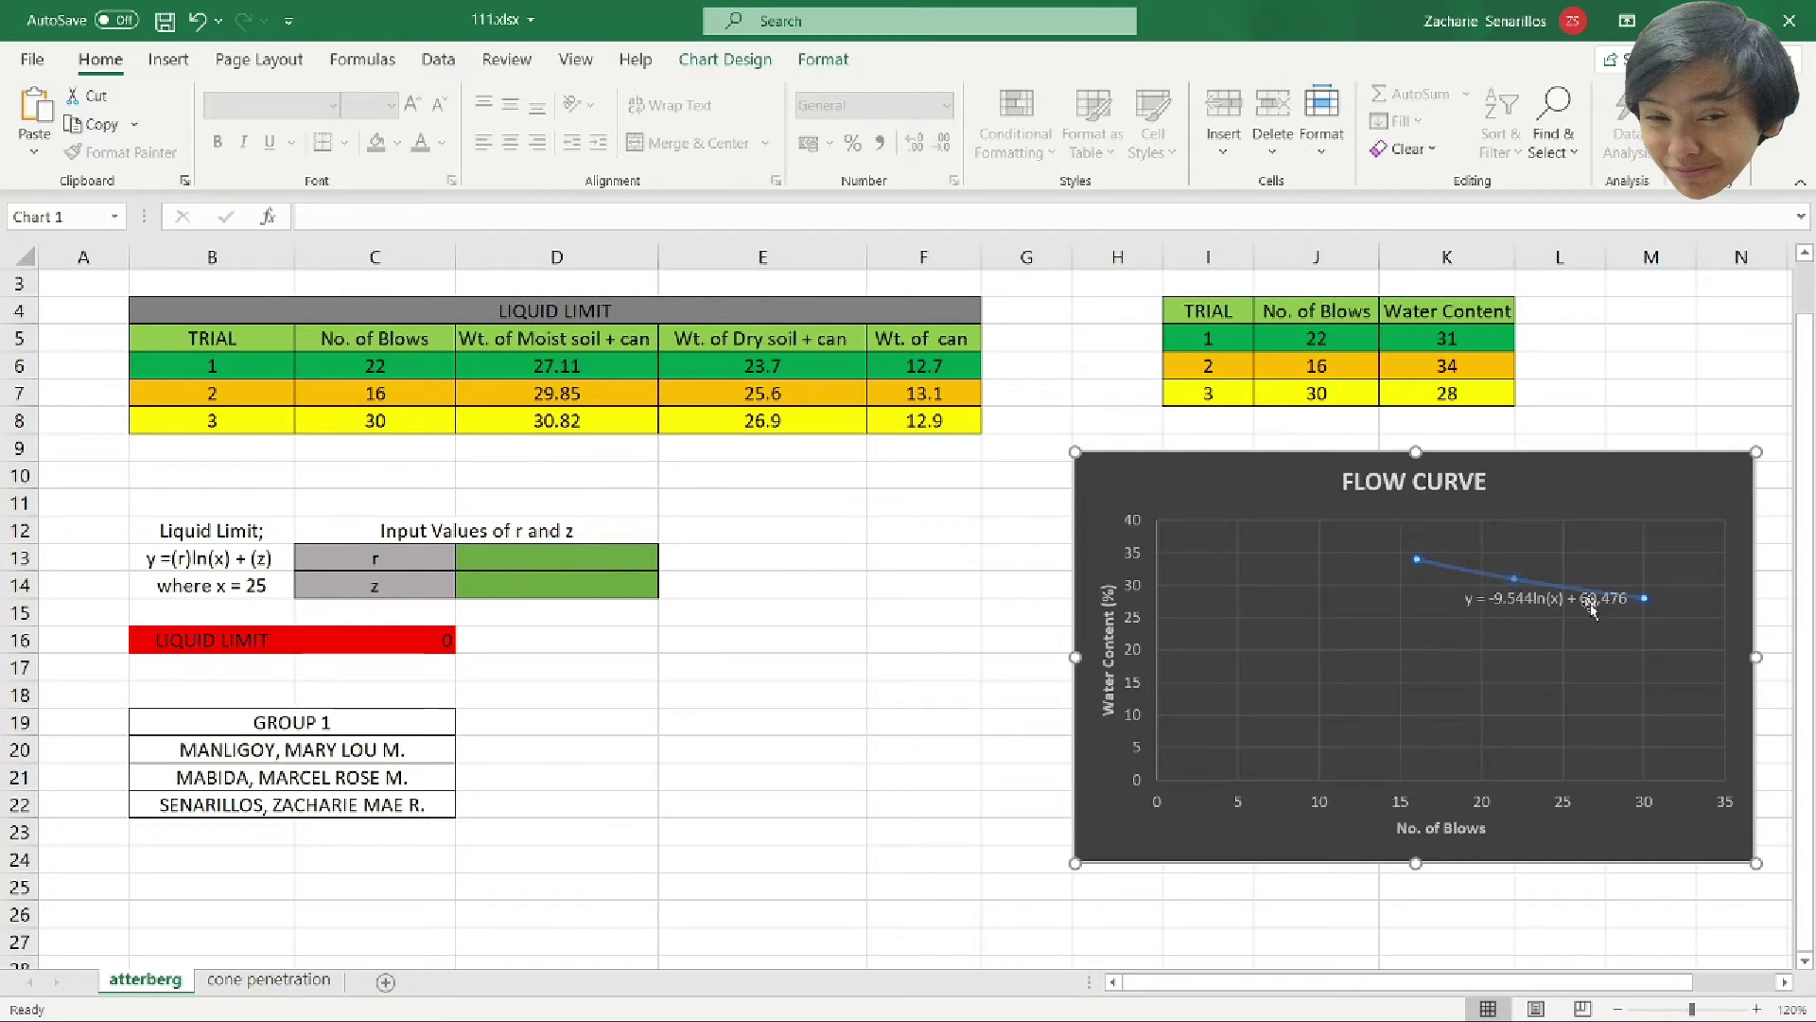
double_click(1483, 577)
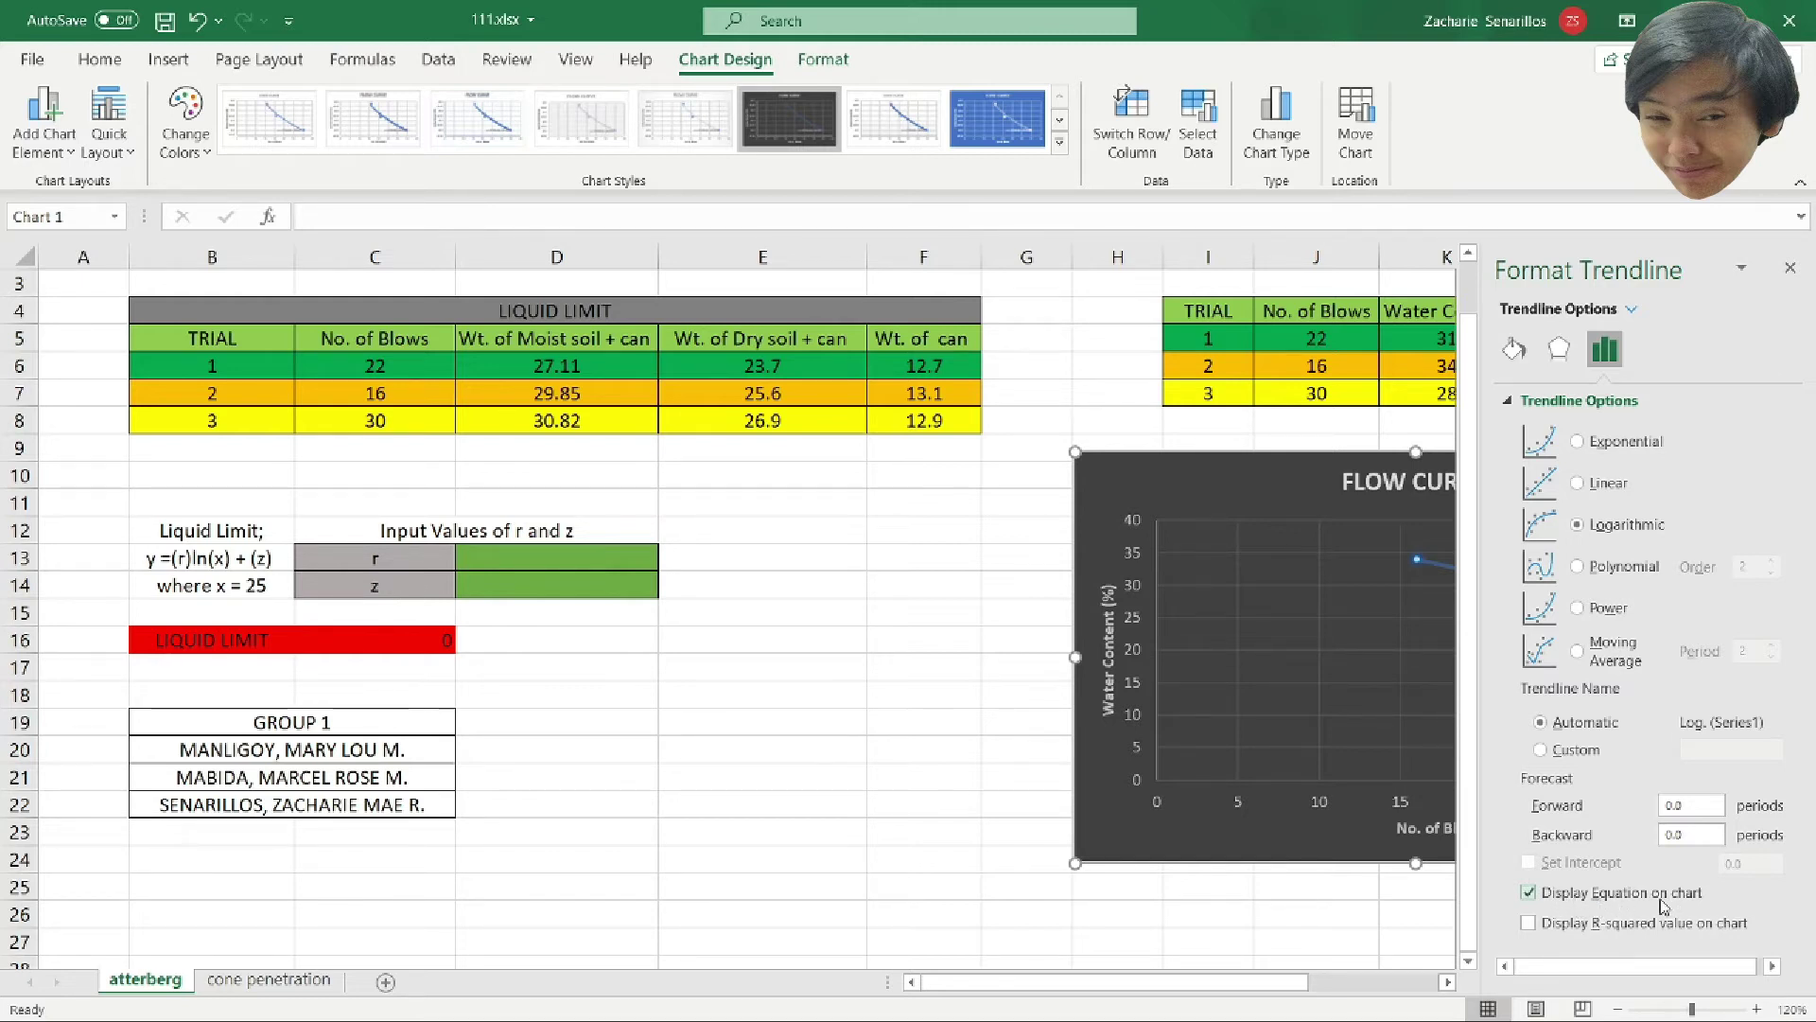
click(1789, 270)
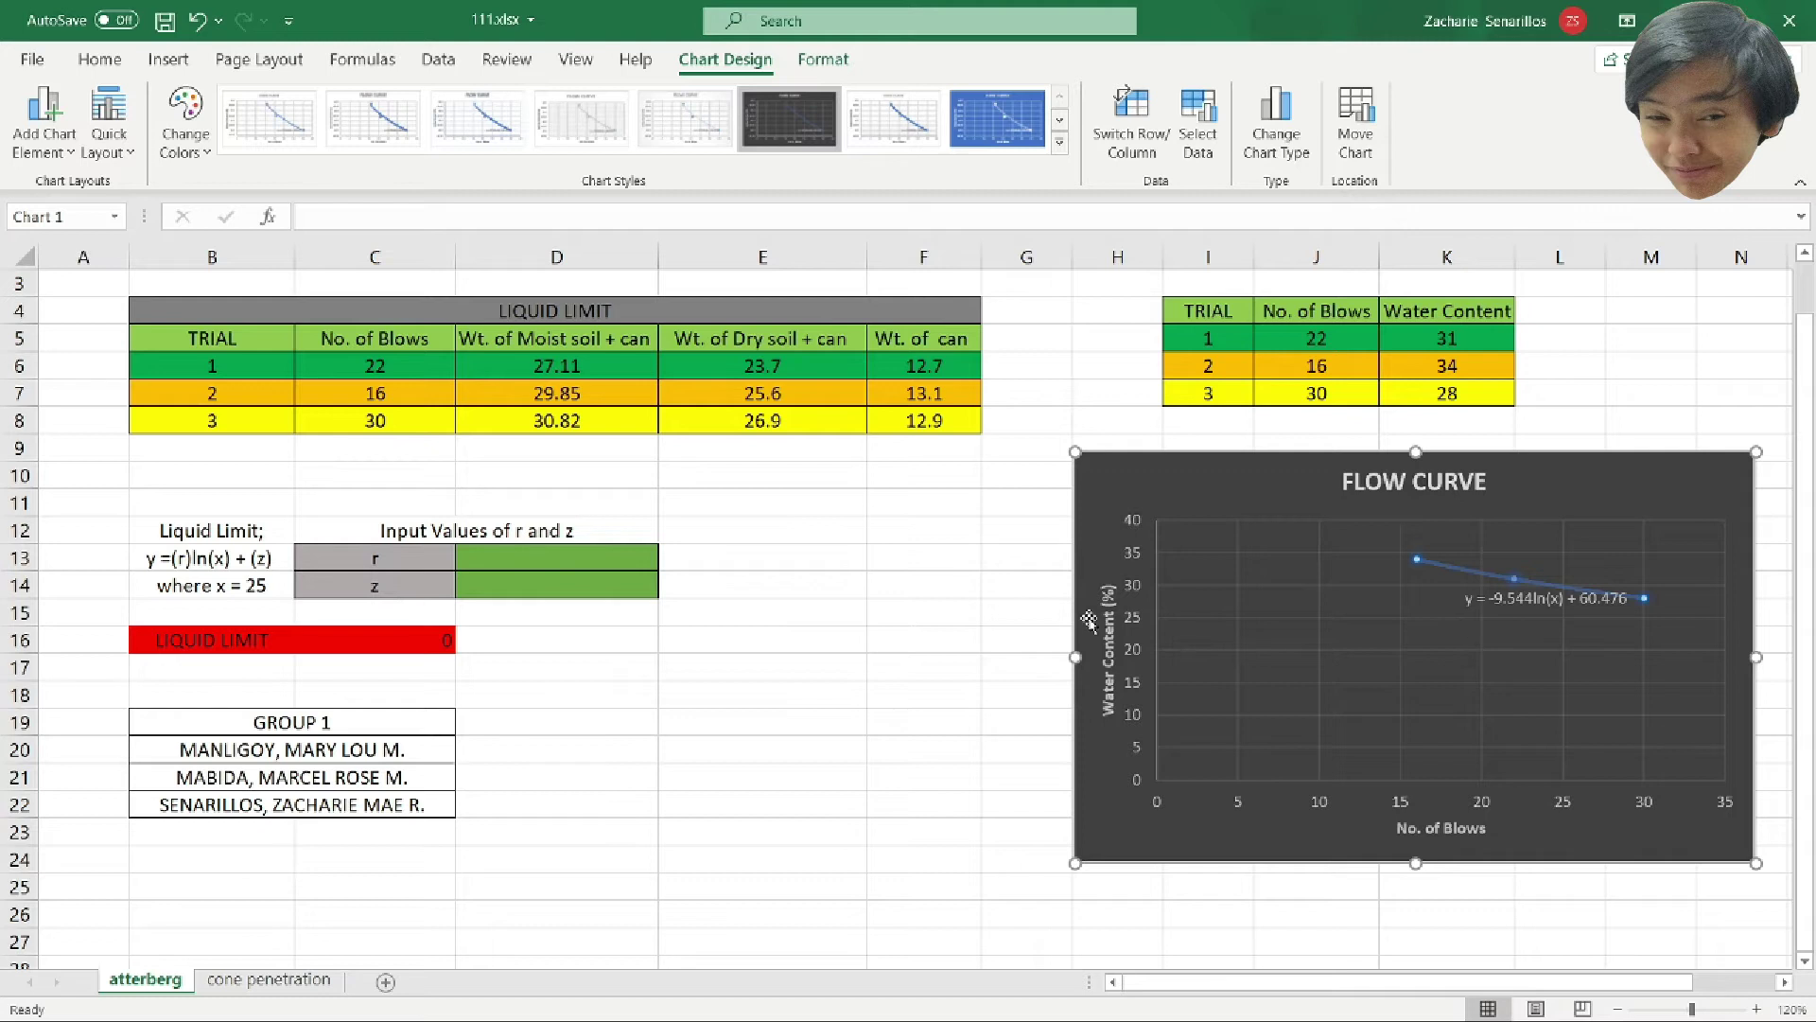
Enter the trendline equation's coefficients as the input values, with r as -9.544 and z as 60.476.
click(518, 556)
text(-)
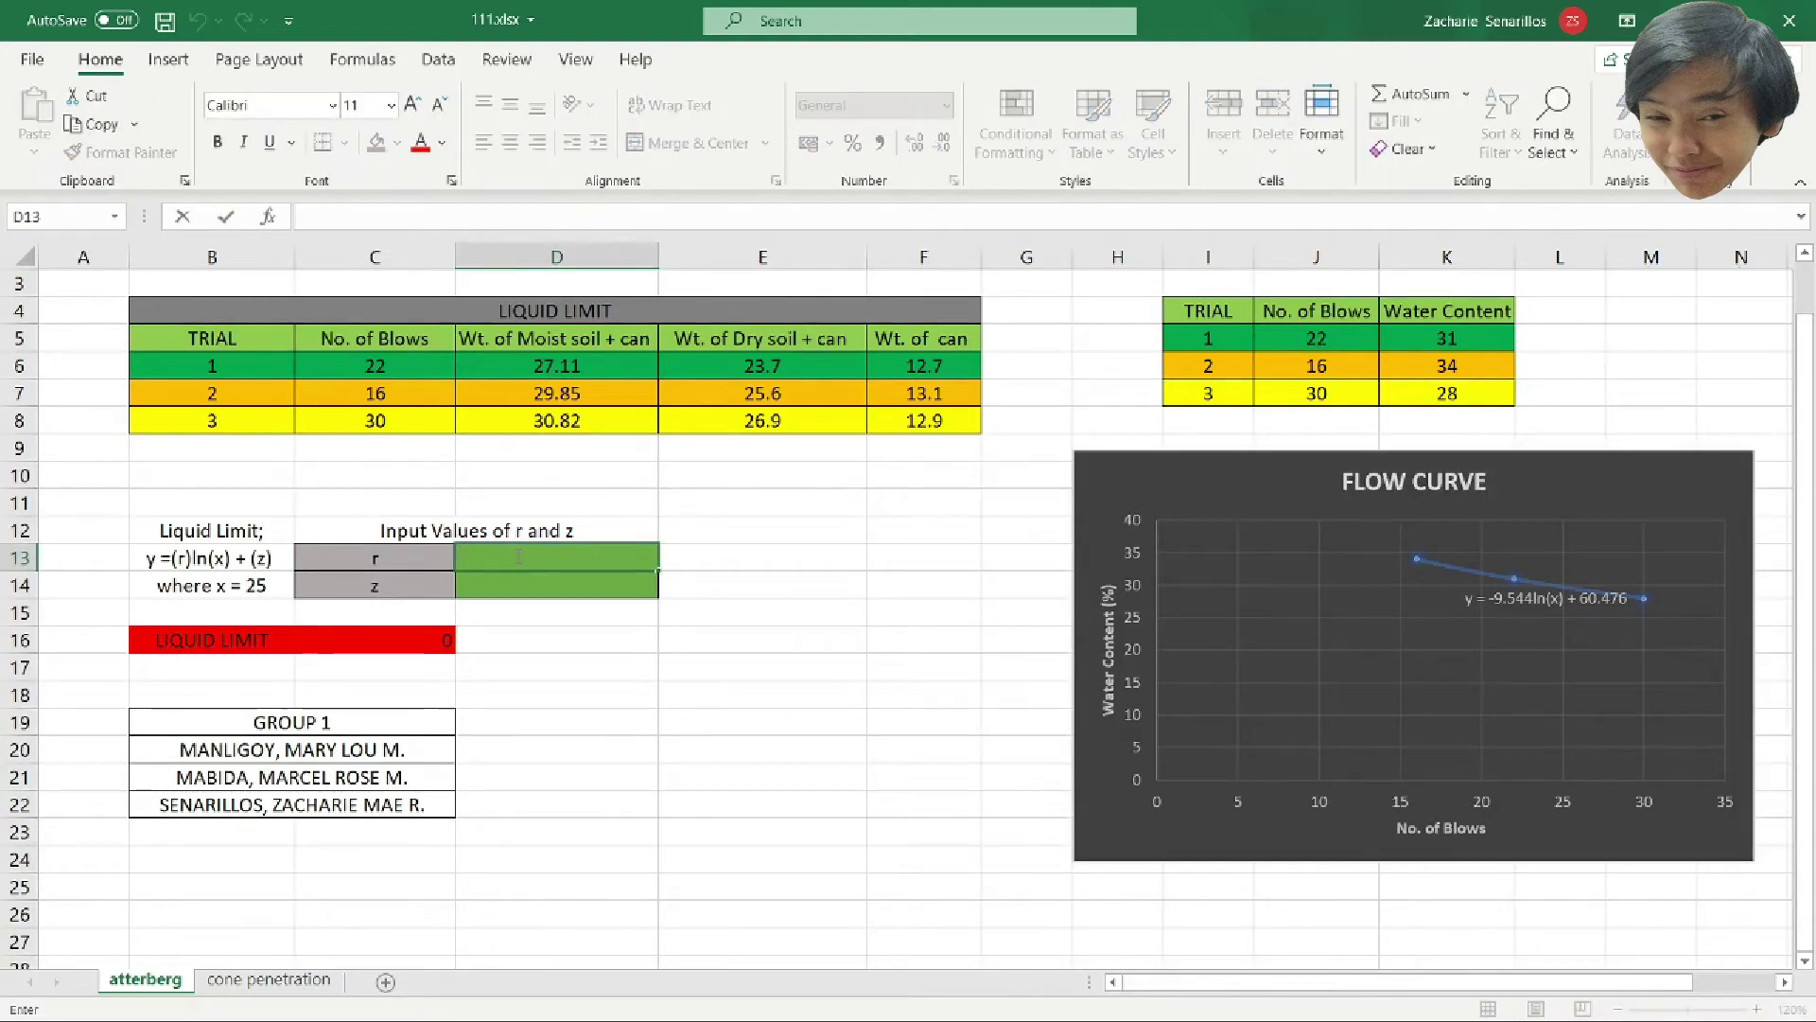
text(-)
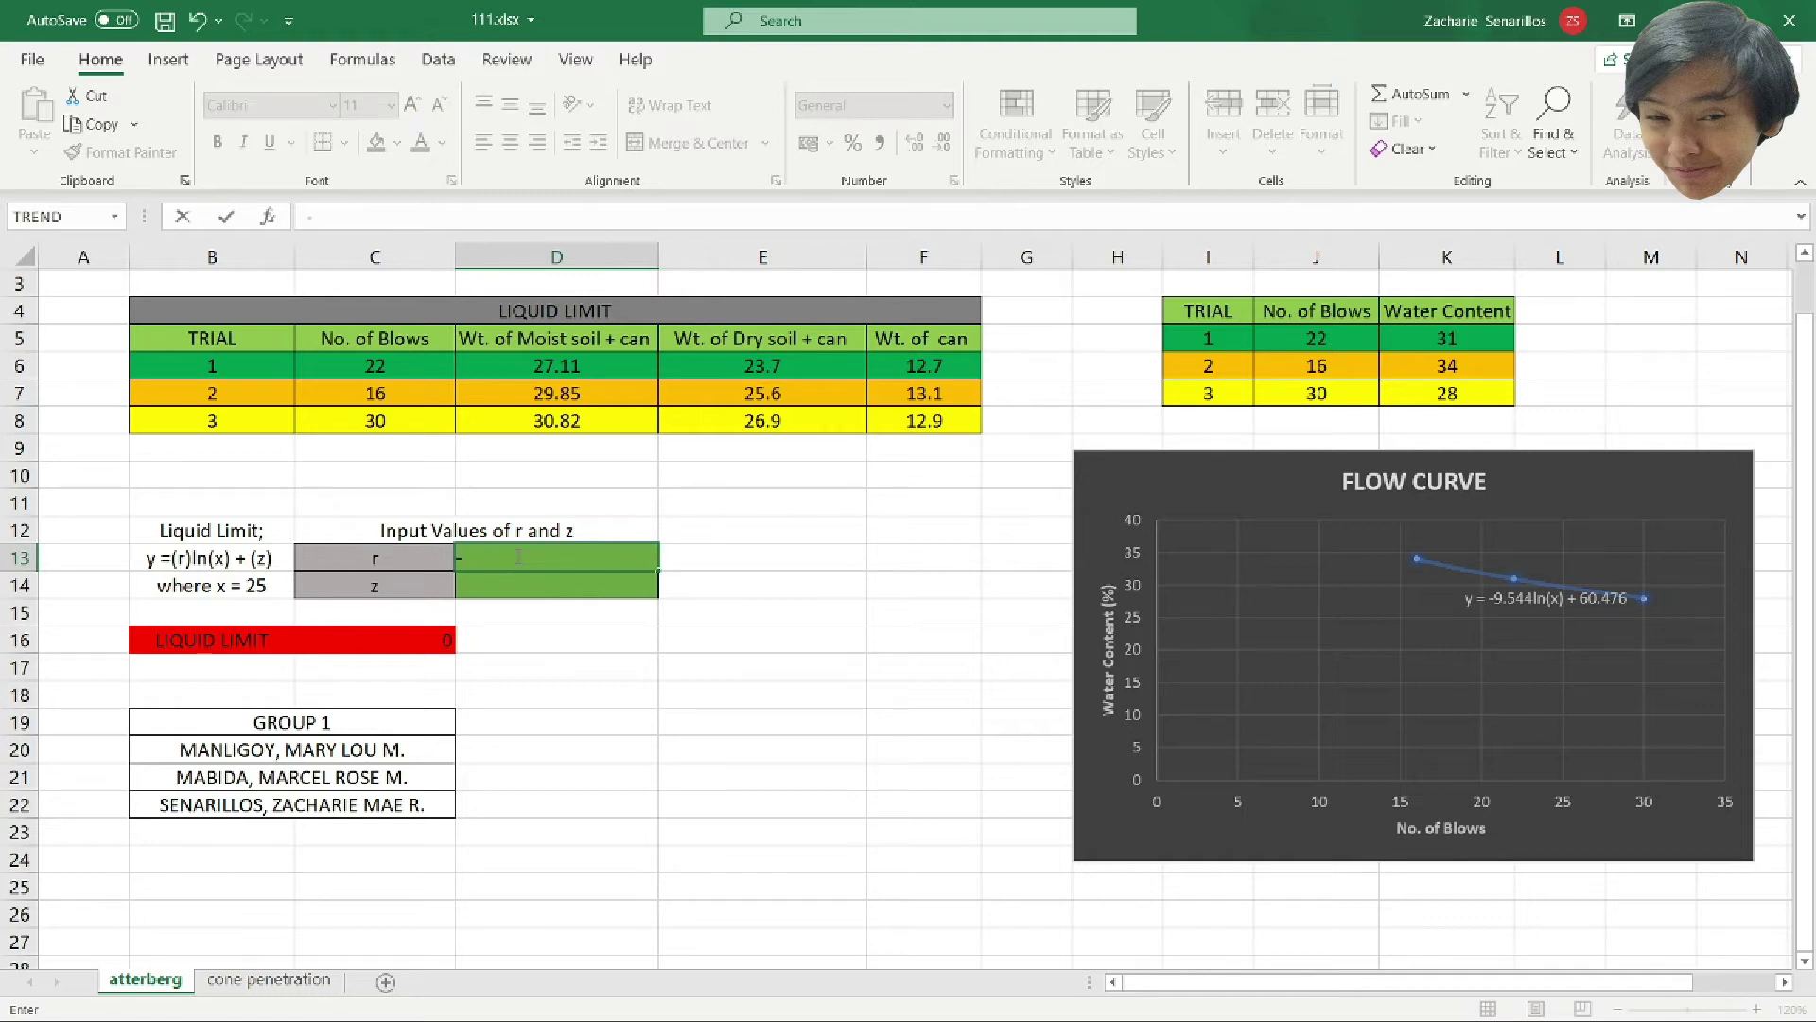
key(Escape)
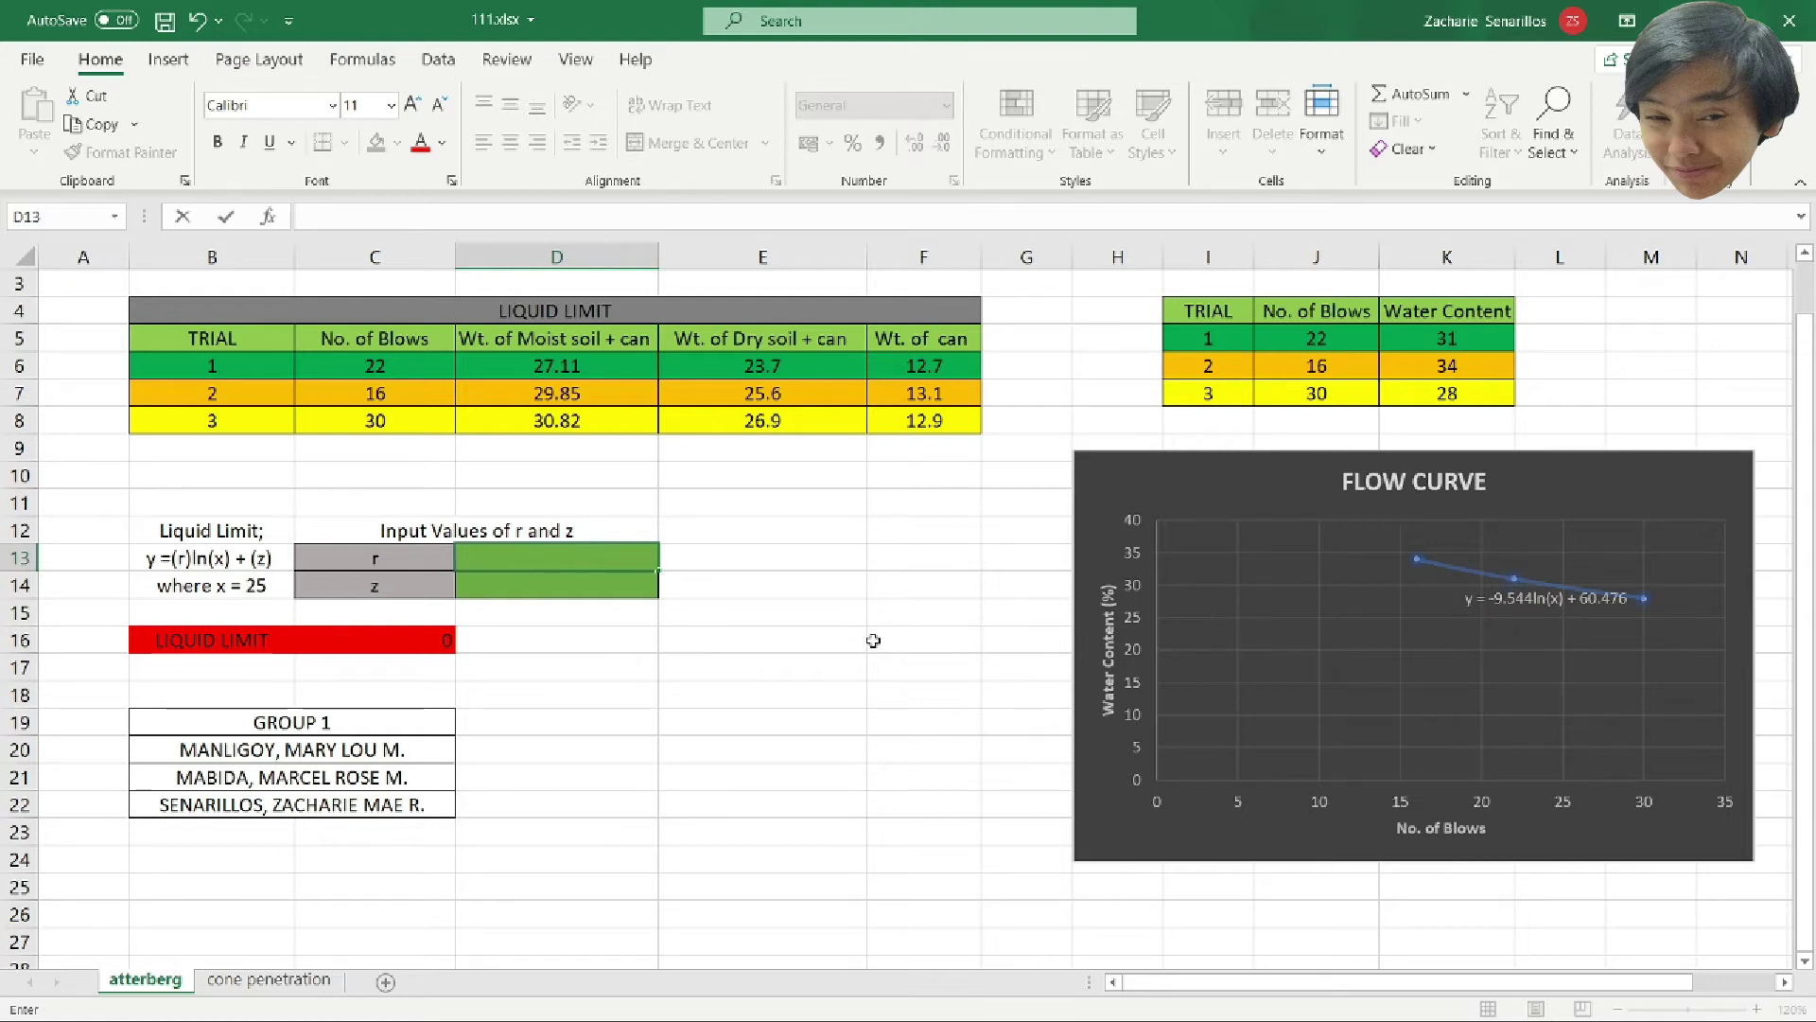
text(-)
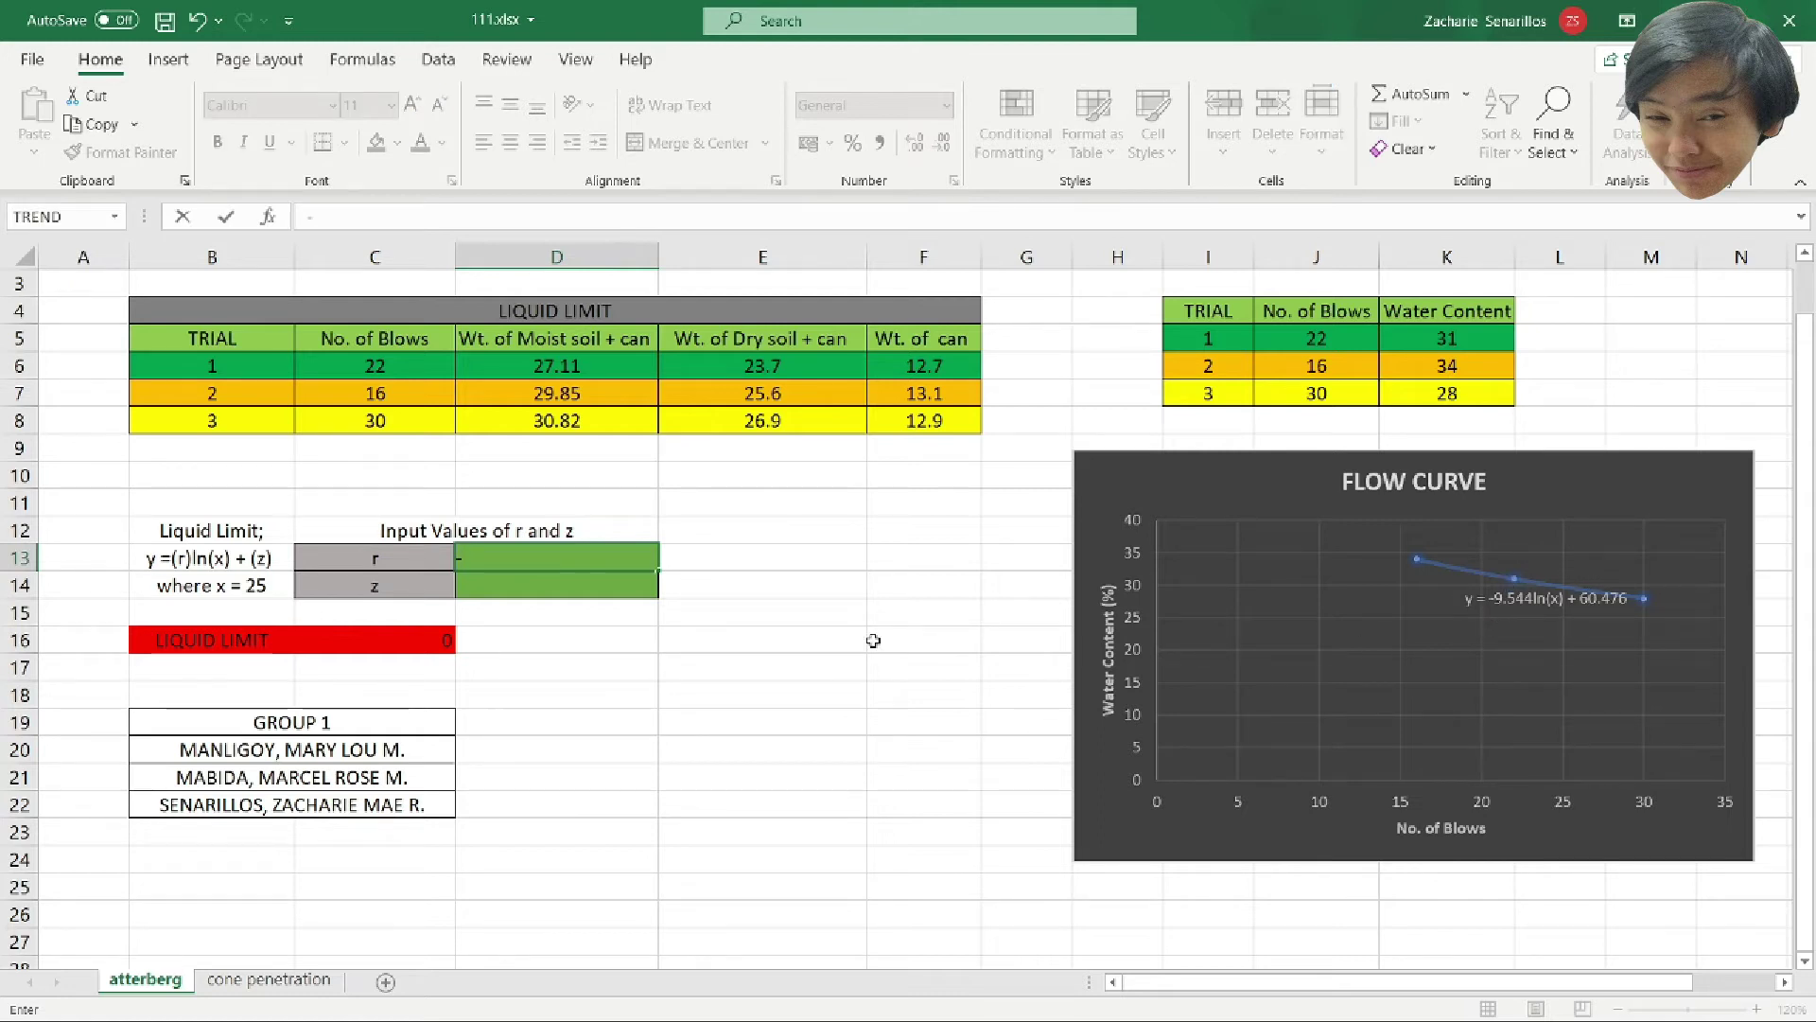
text(9.544)
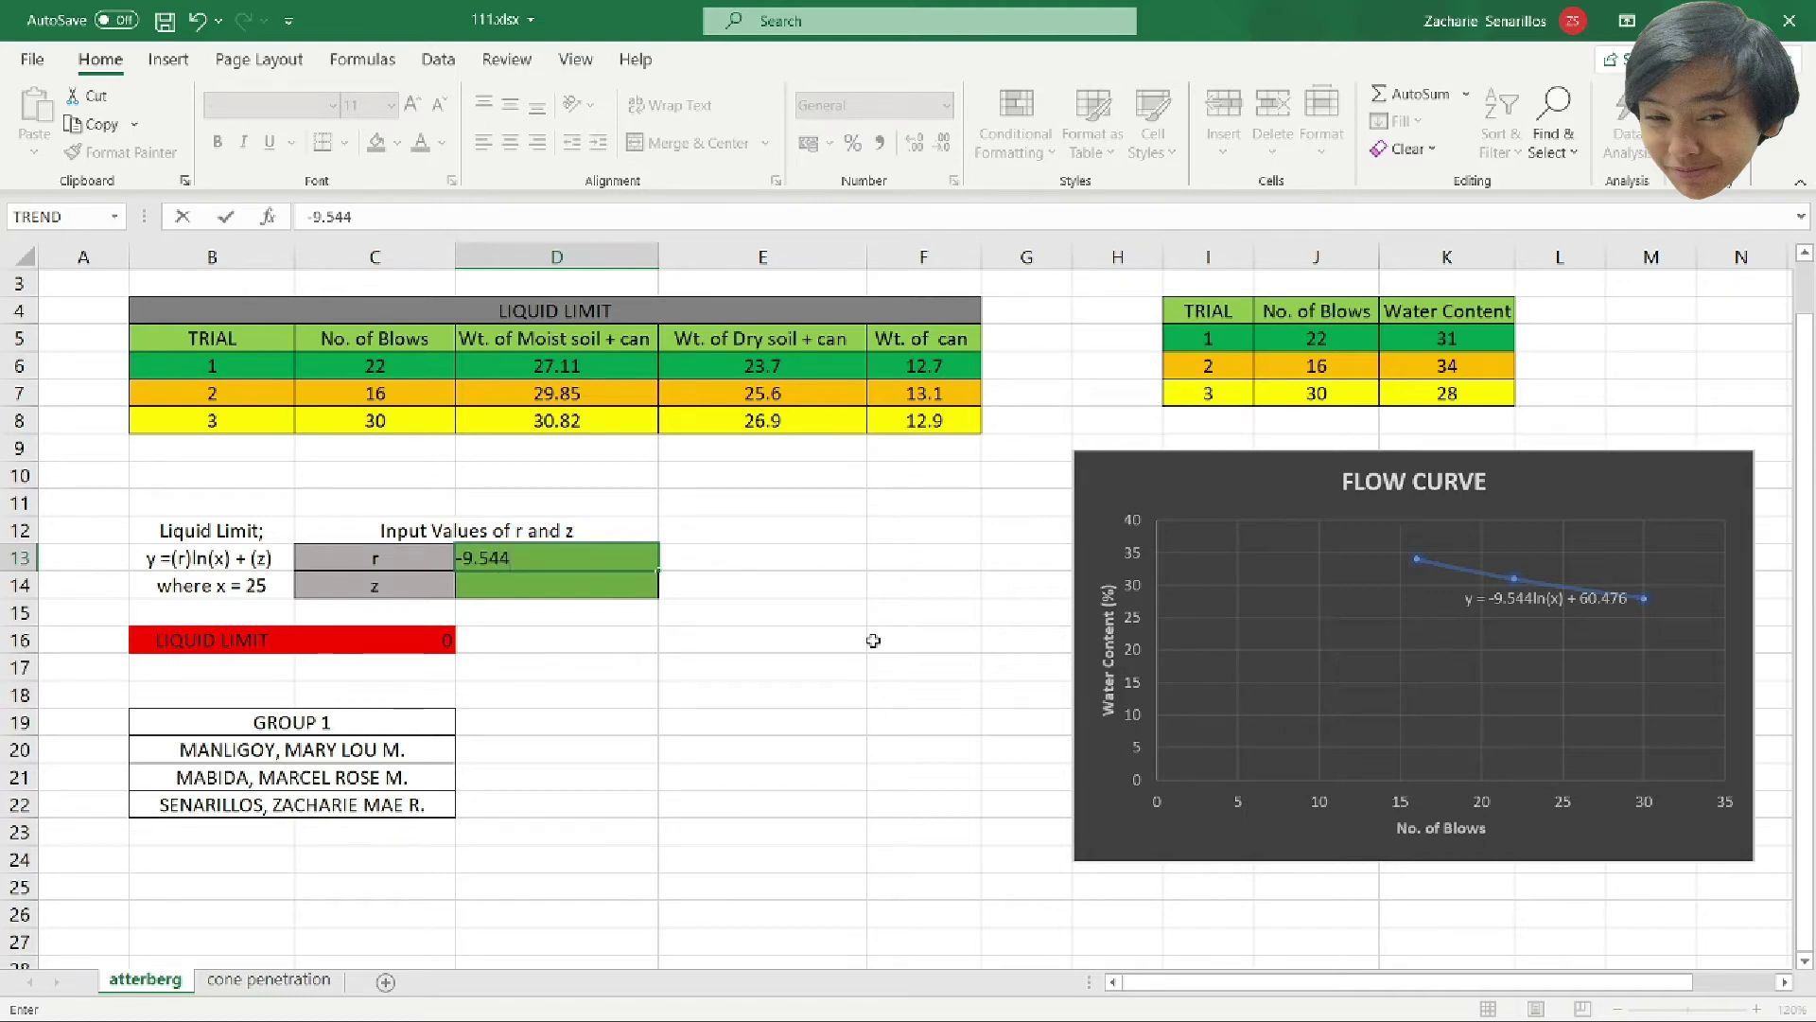
key(Return)
text(6)
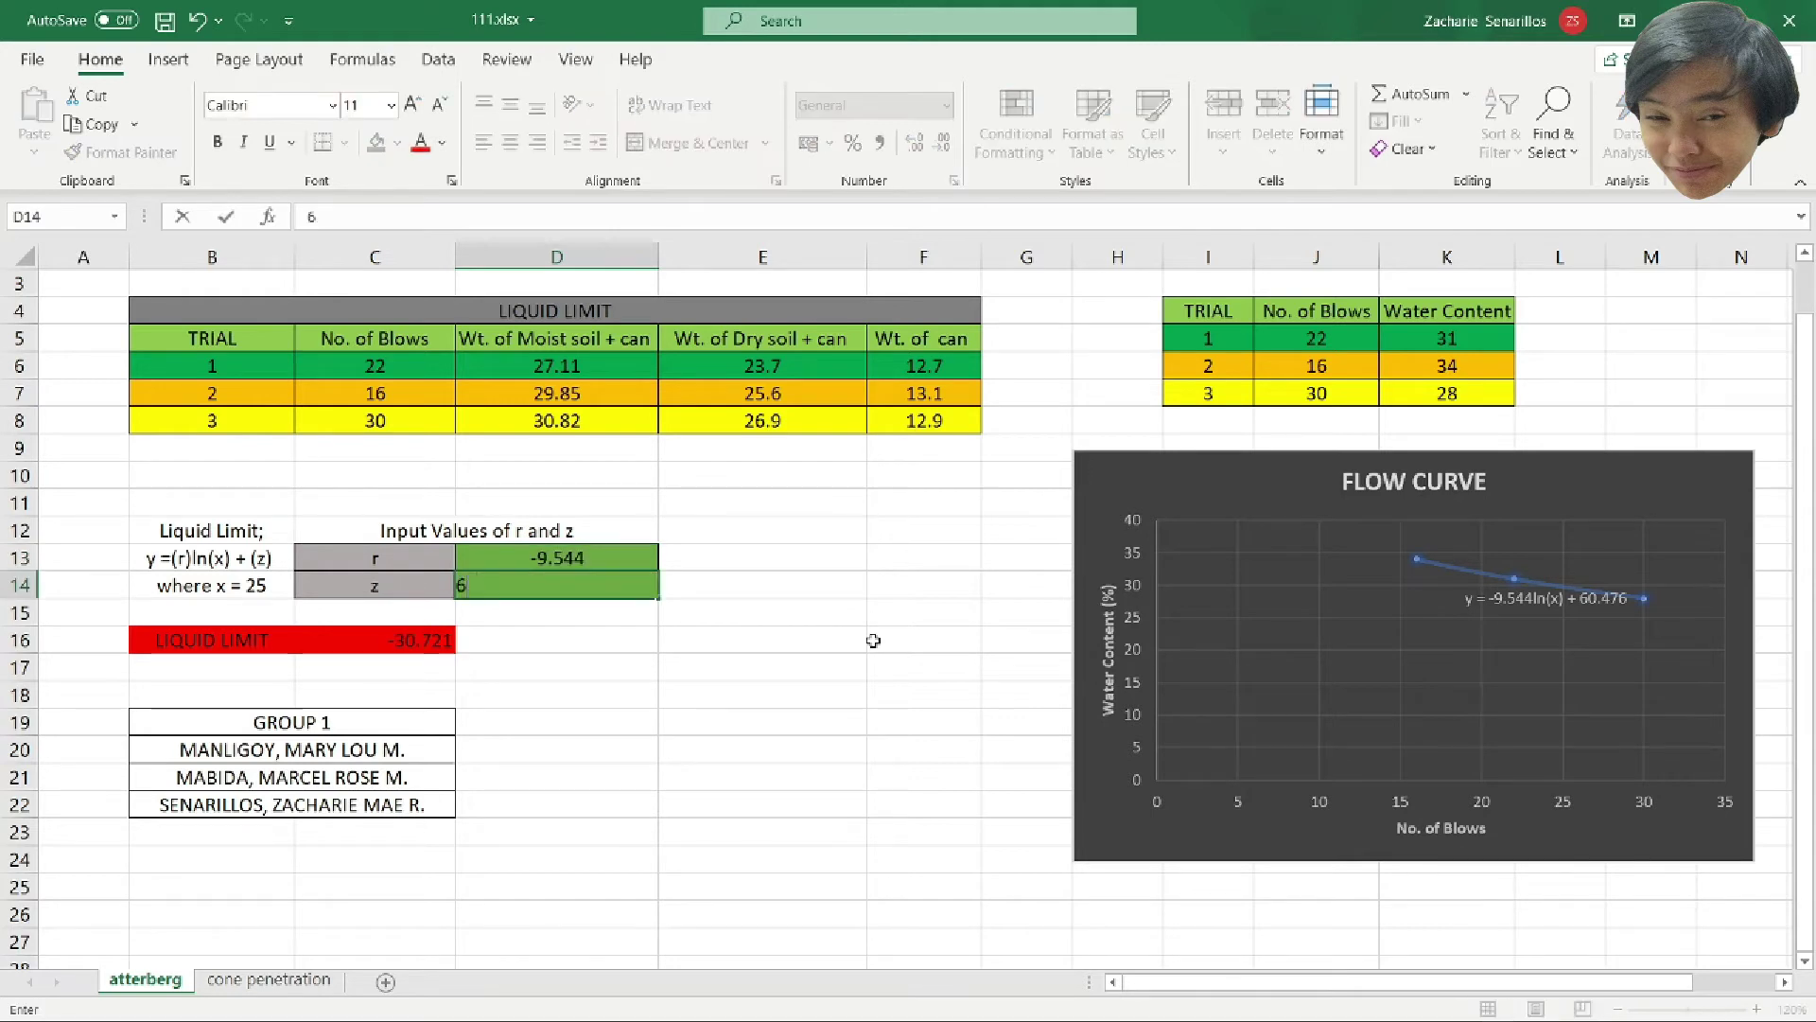
text(0.476)
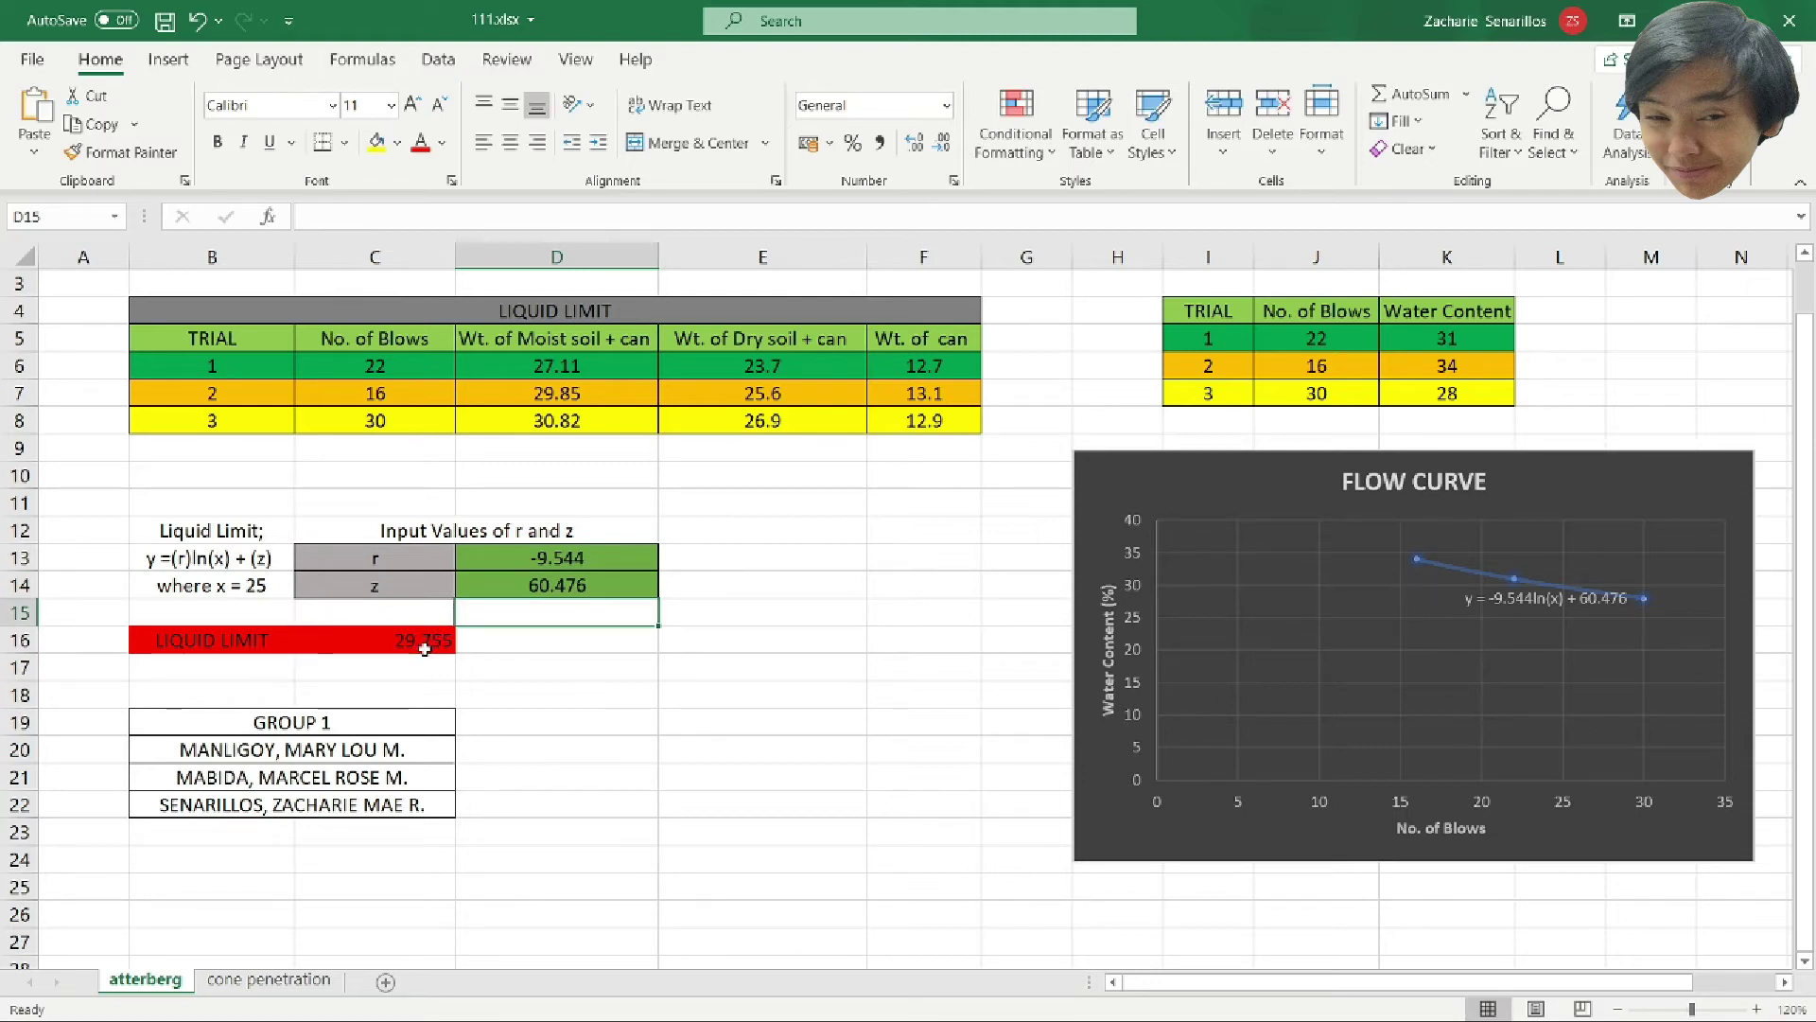
Examine the liquid limit formula in C16 and undo the accidental change made to it.
click(424, 649)
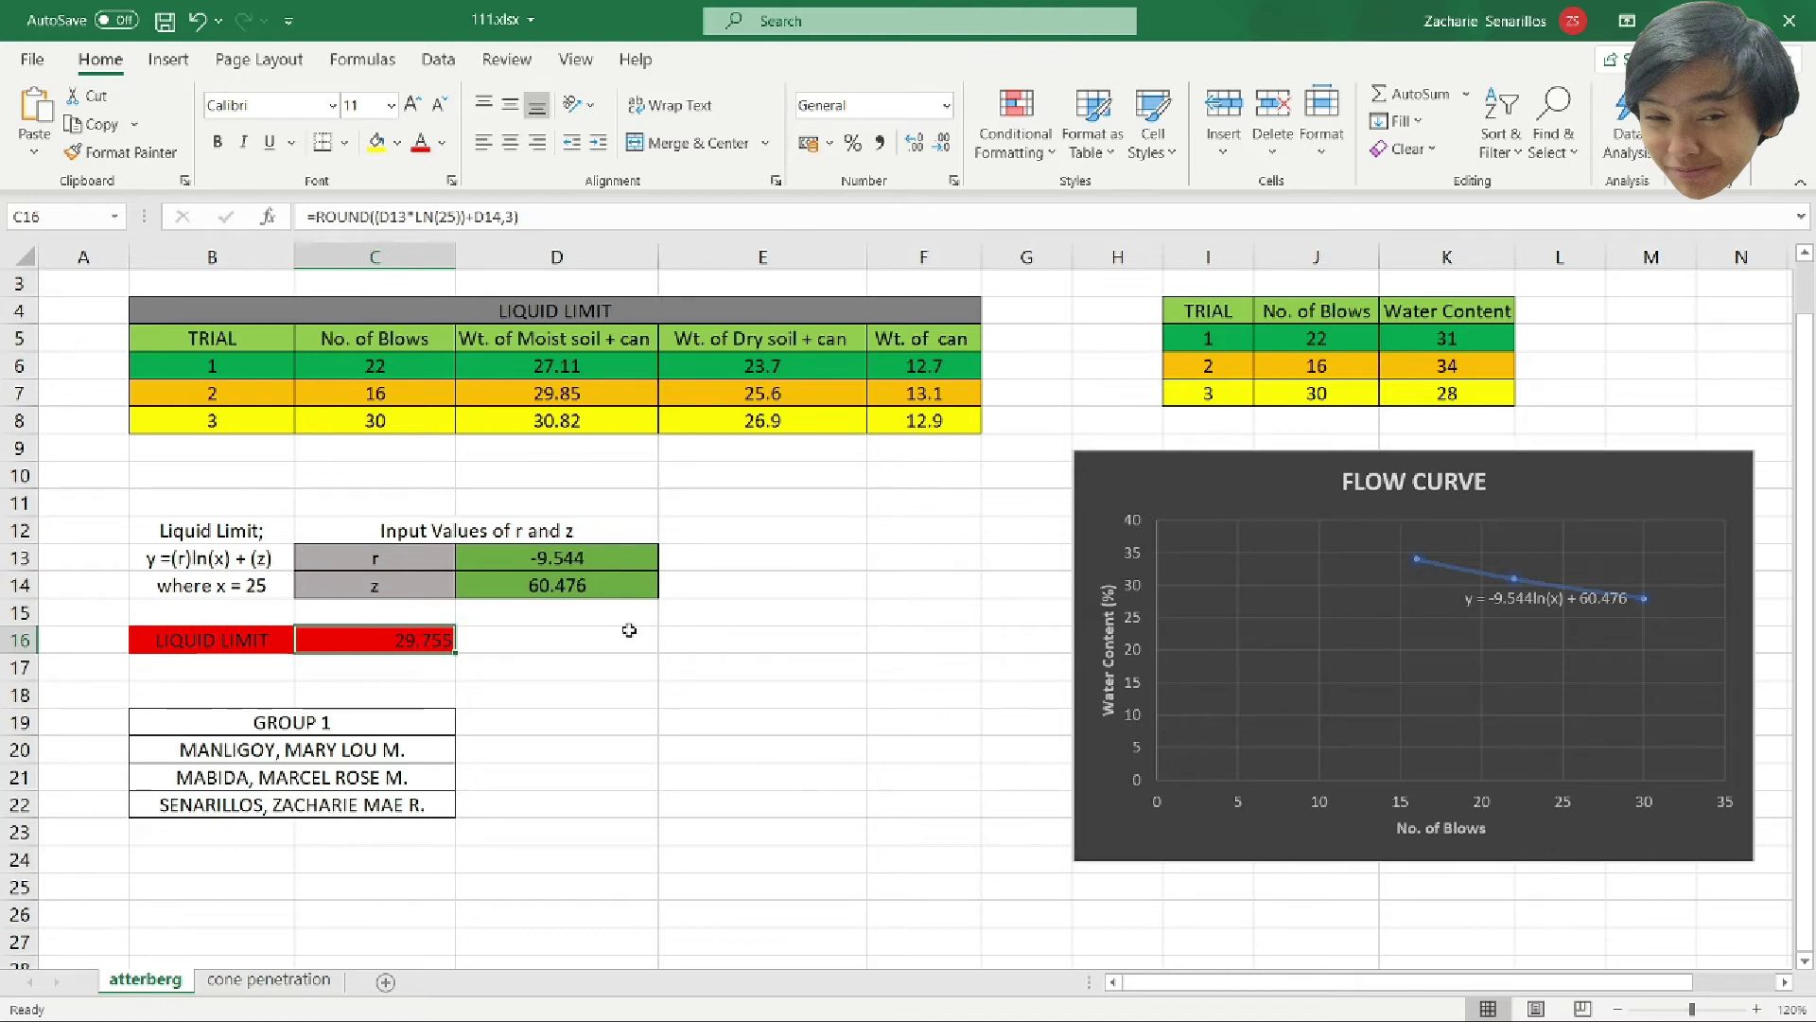
double_click(381, 638)
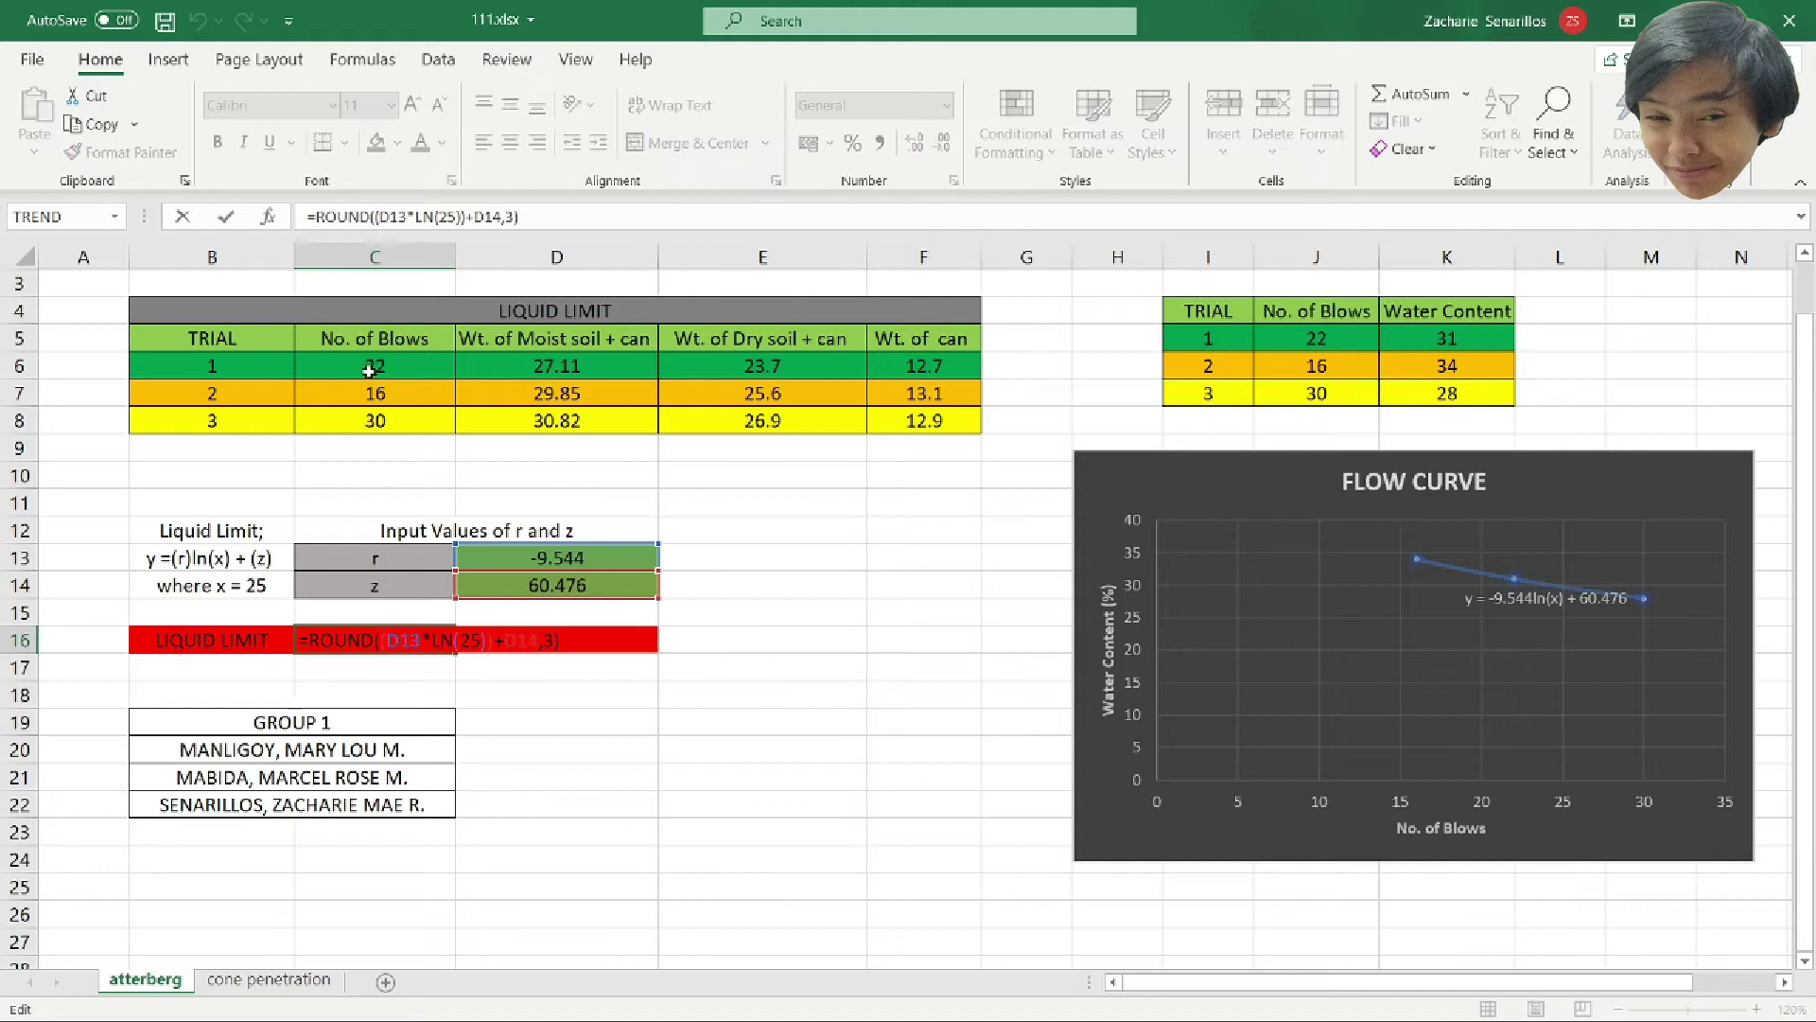
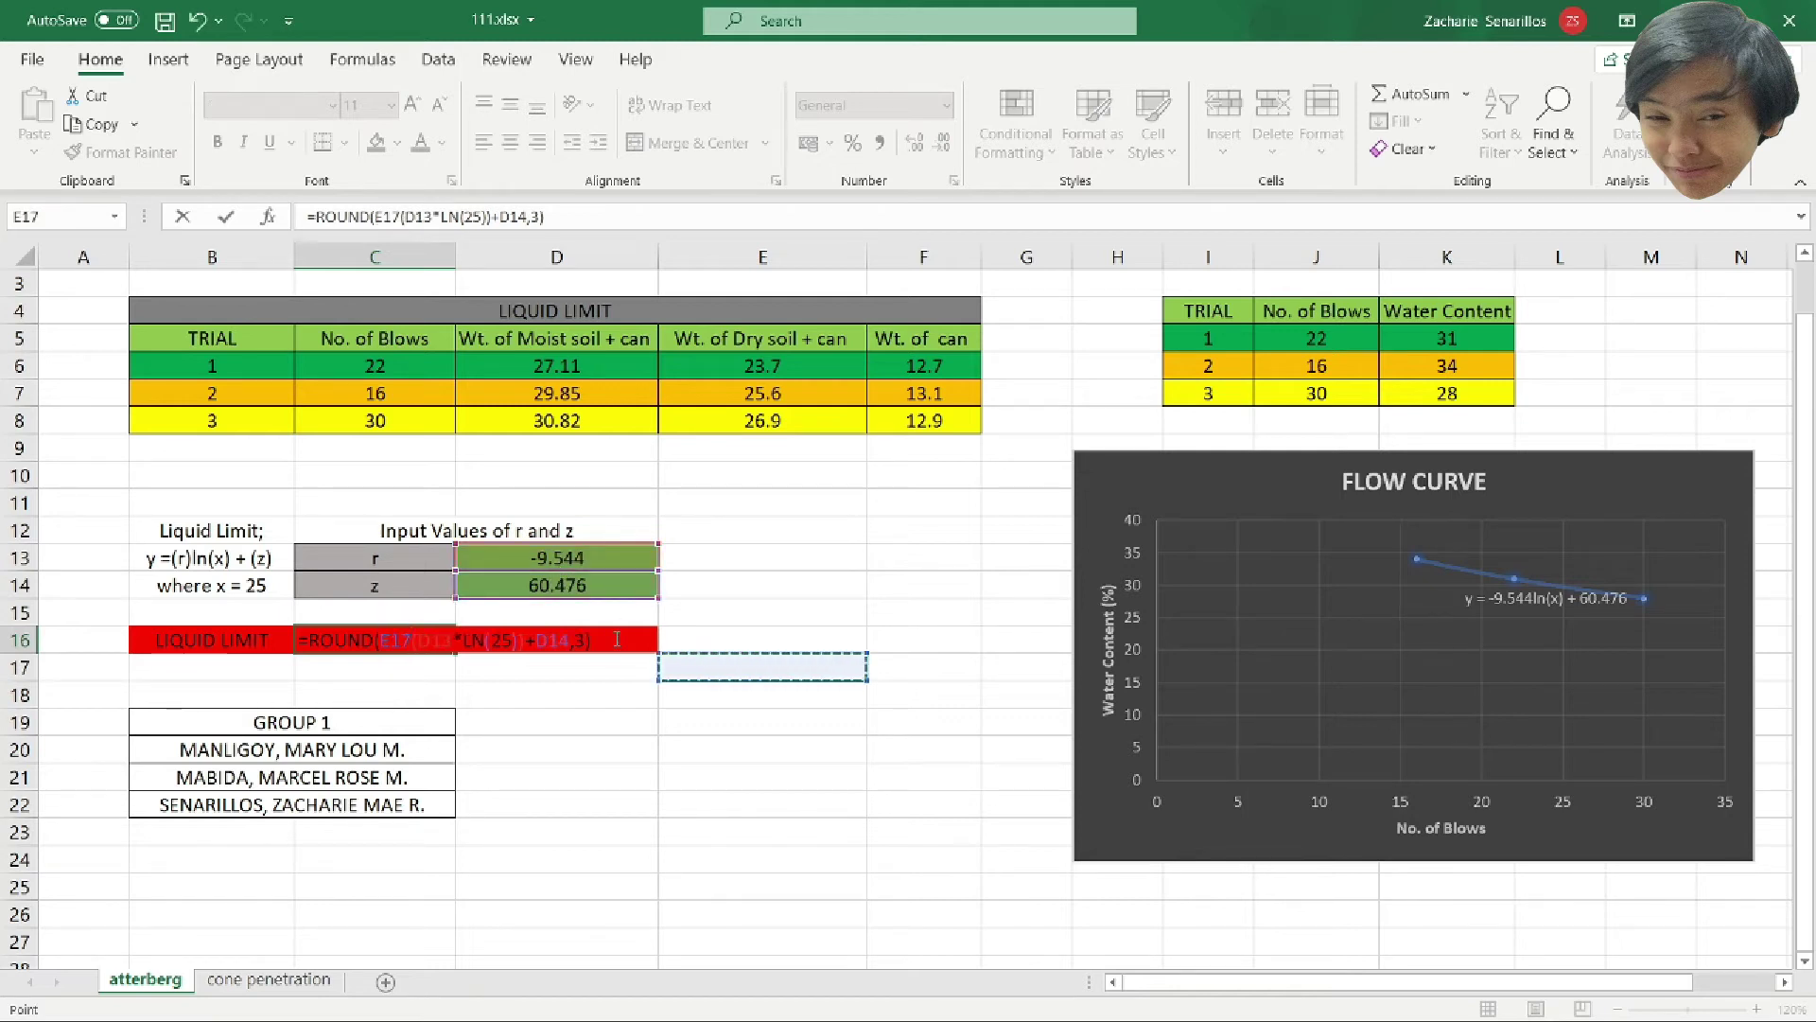
click(564, 220)
key(Return)
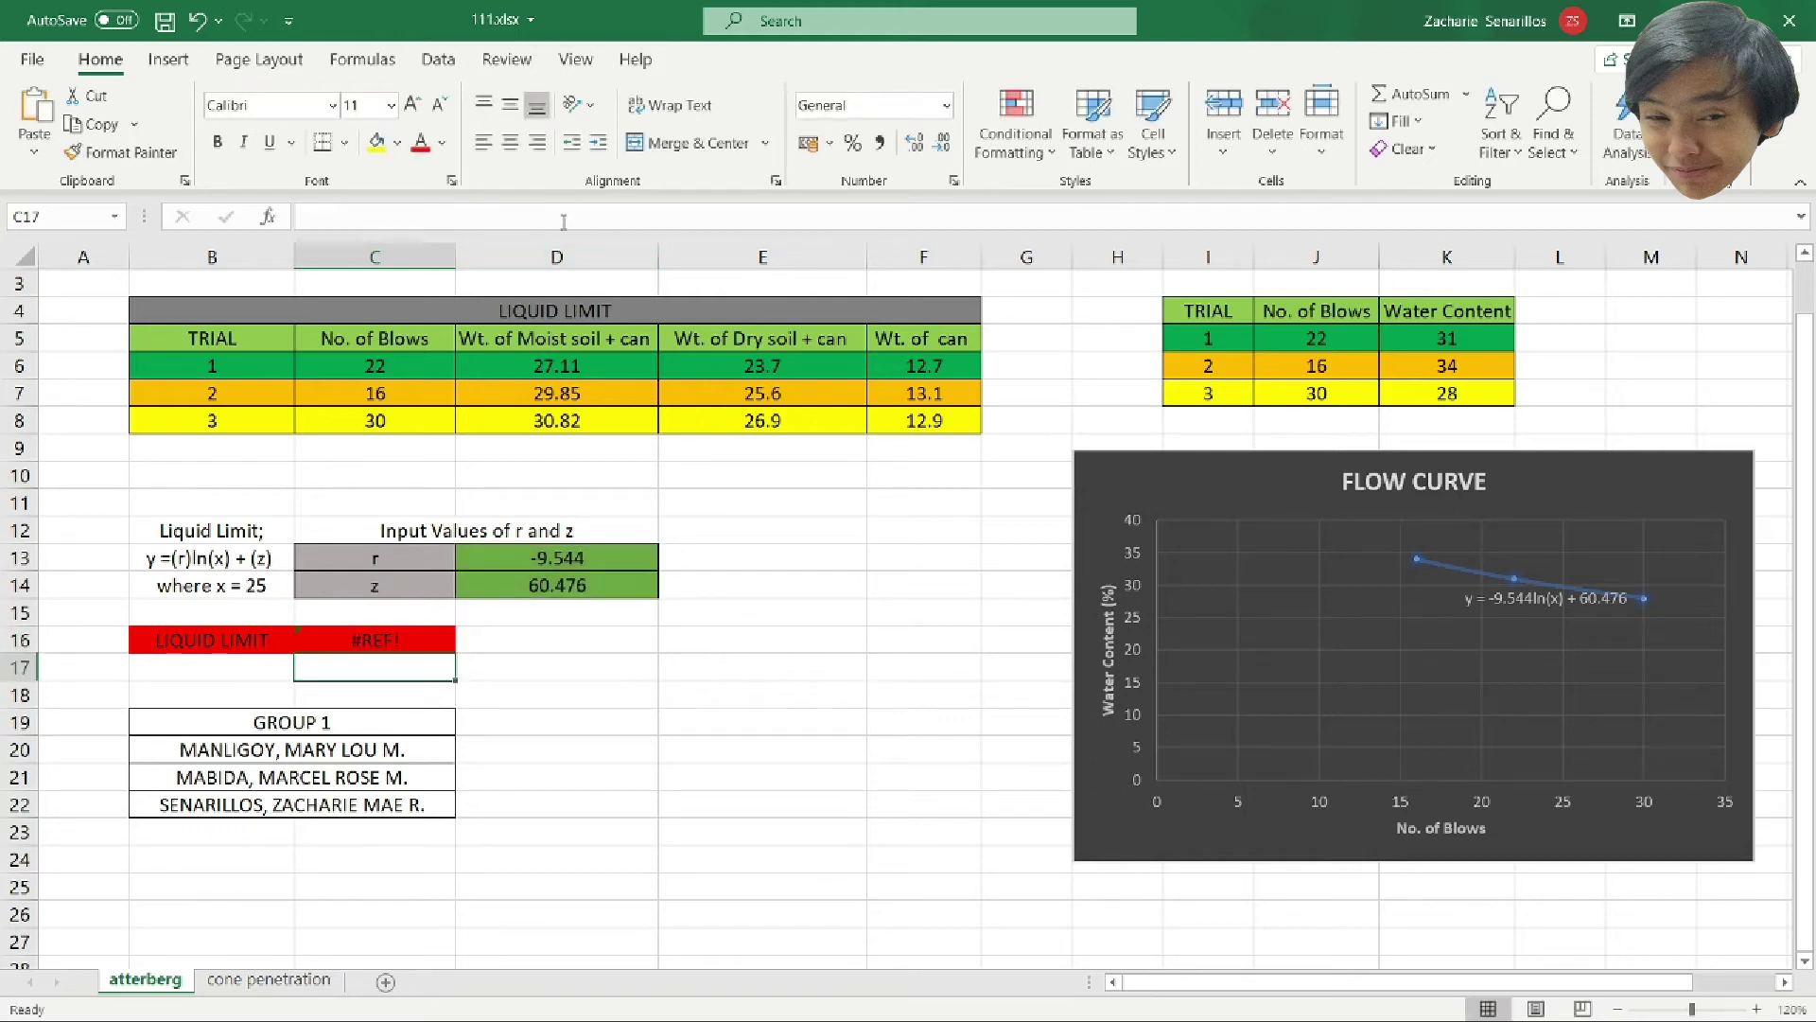
key(ctrl+z)
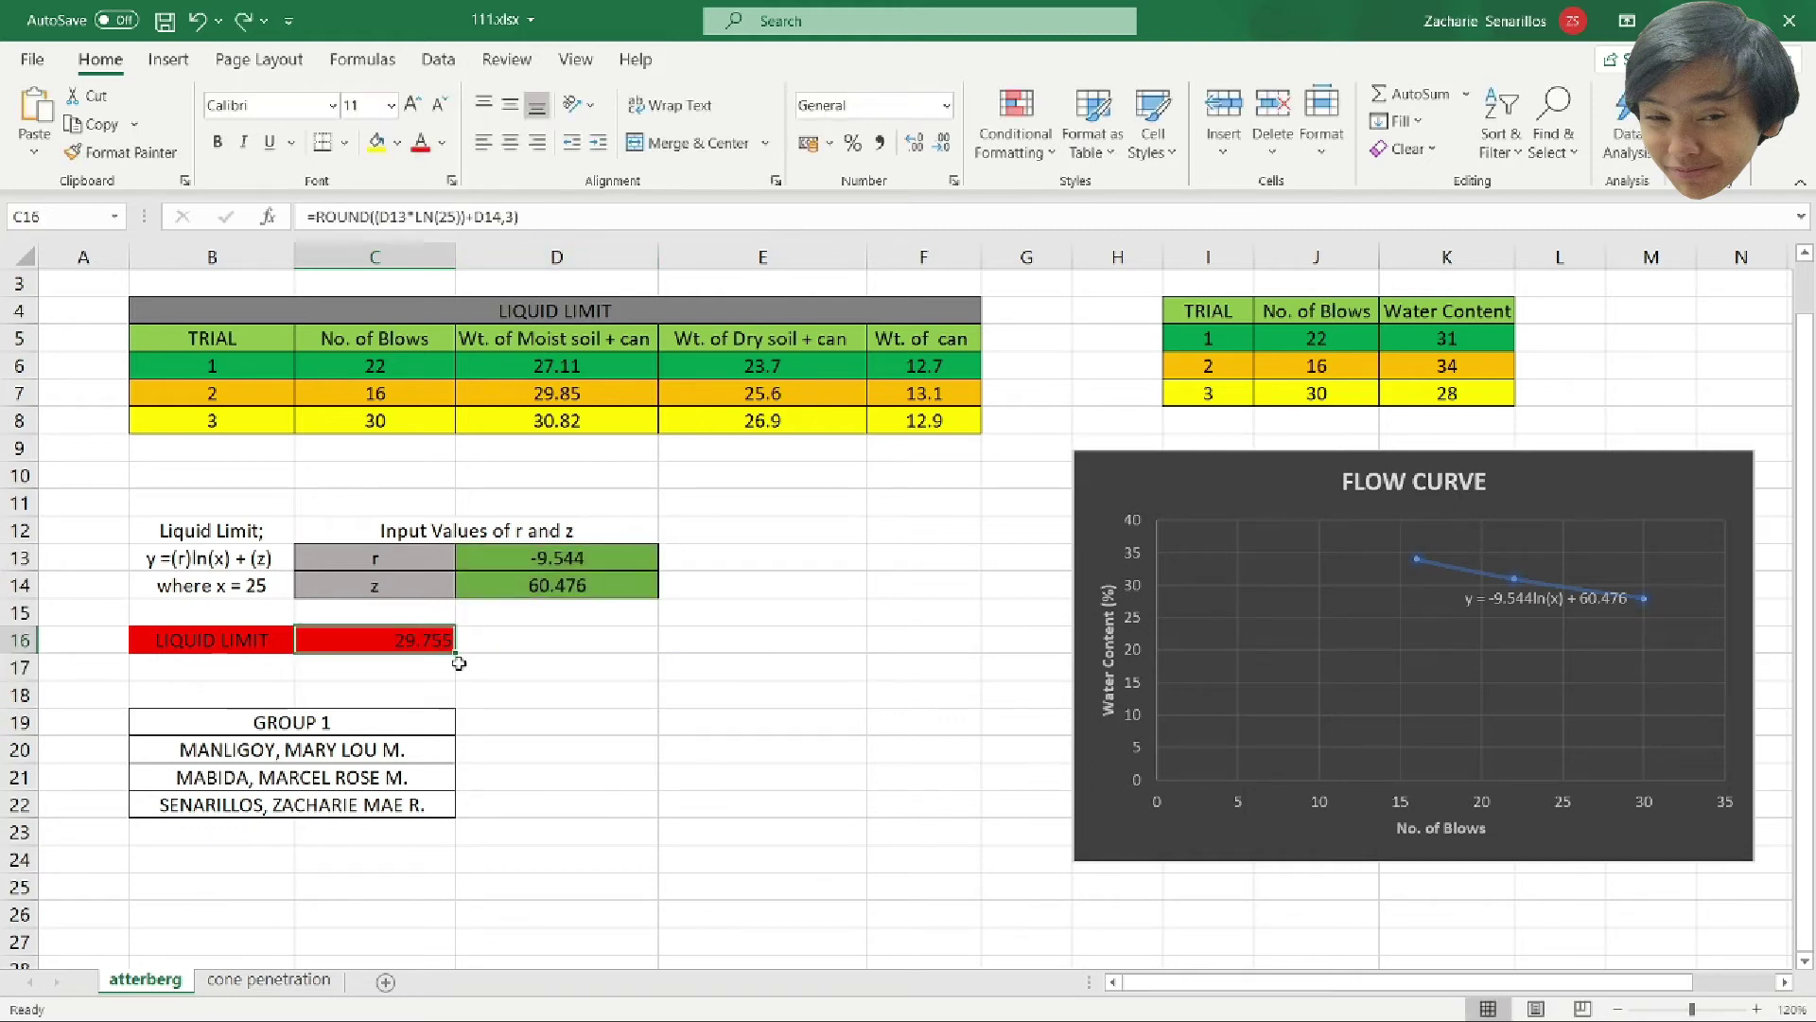
Clear the blow counts and weights of all three trials in the liquid limit table.
scroll(544, 674, down, 1)
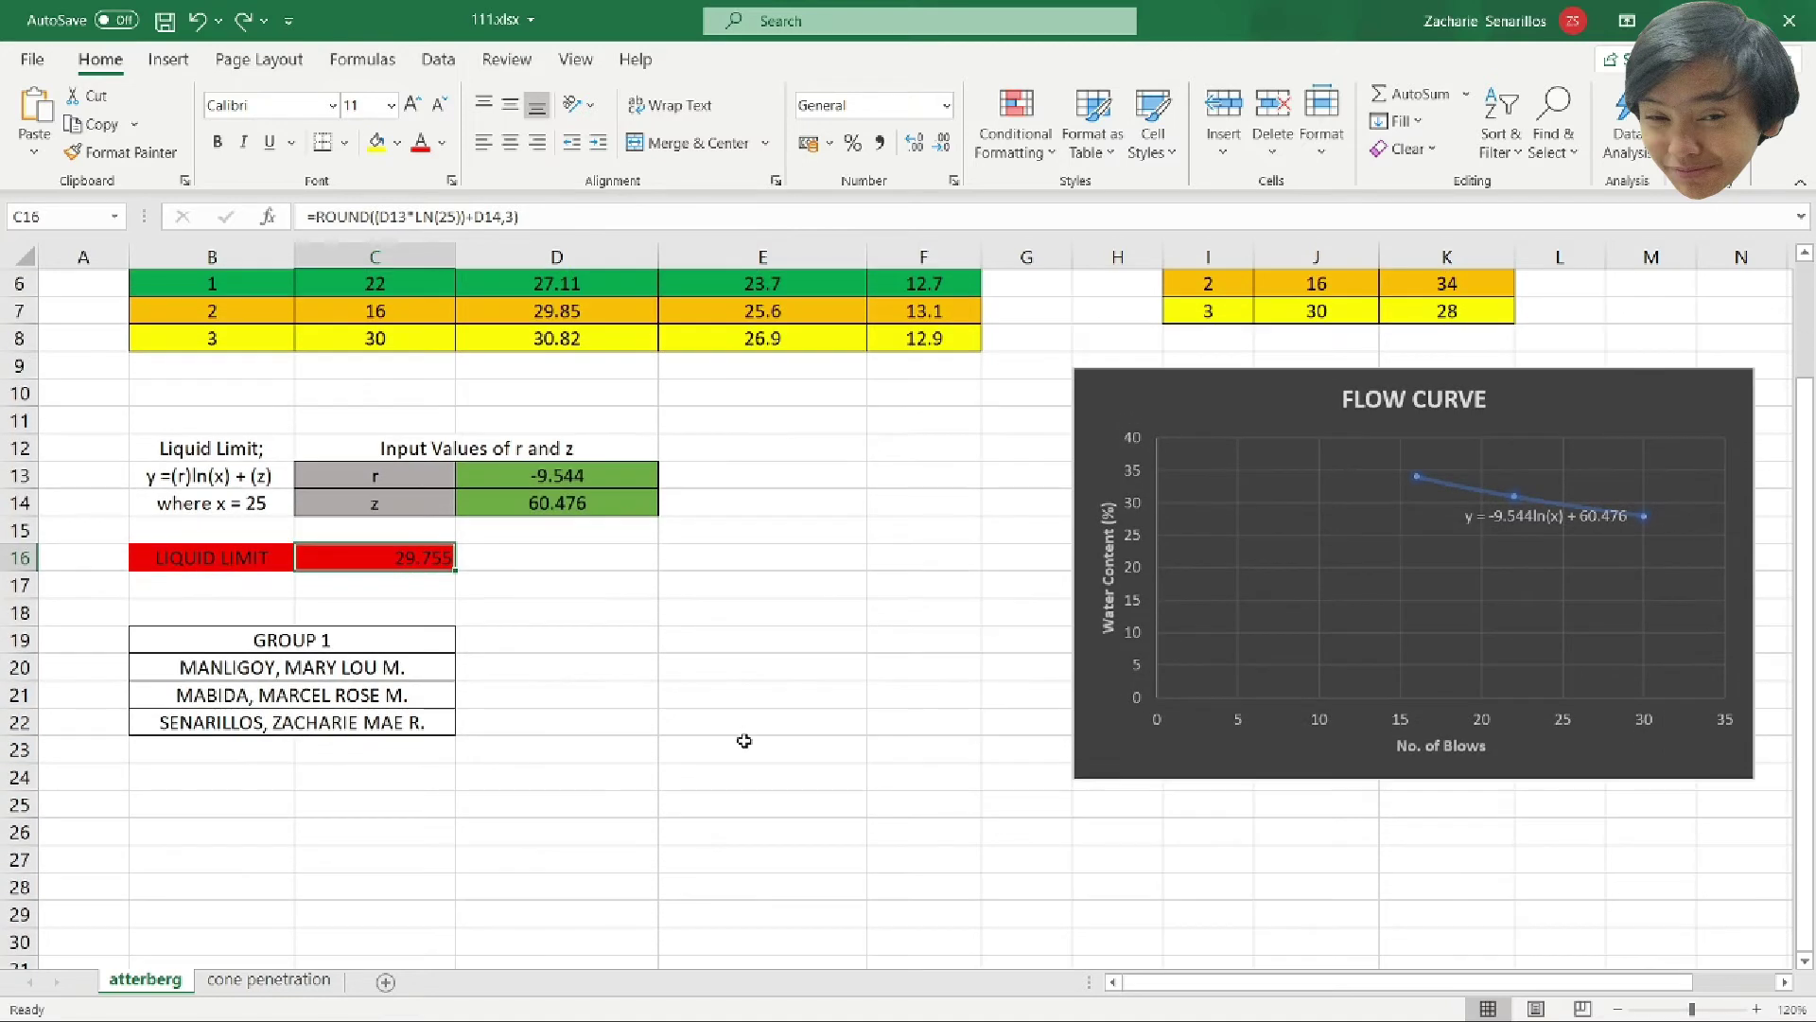
scroll(744, 740, up, 1)
scroll(745, 741, up, 1)
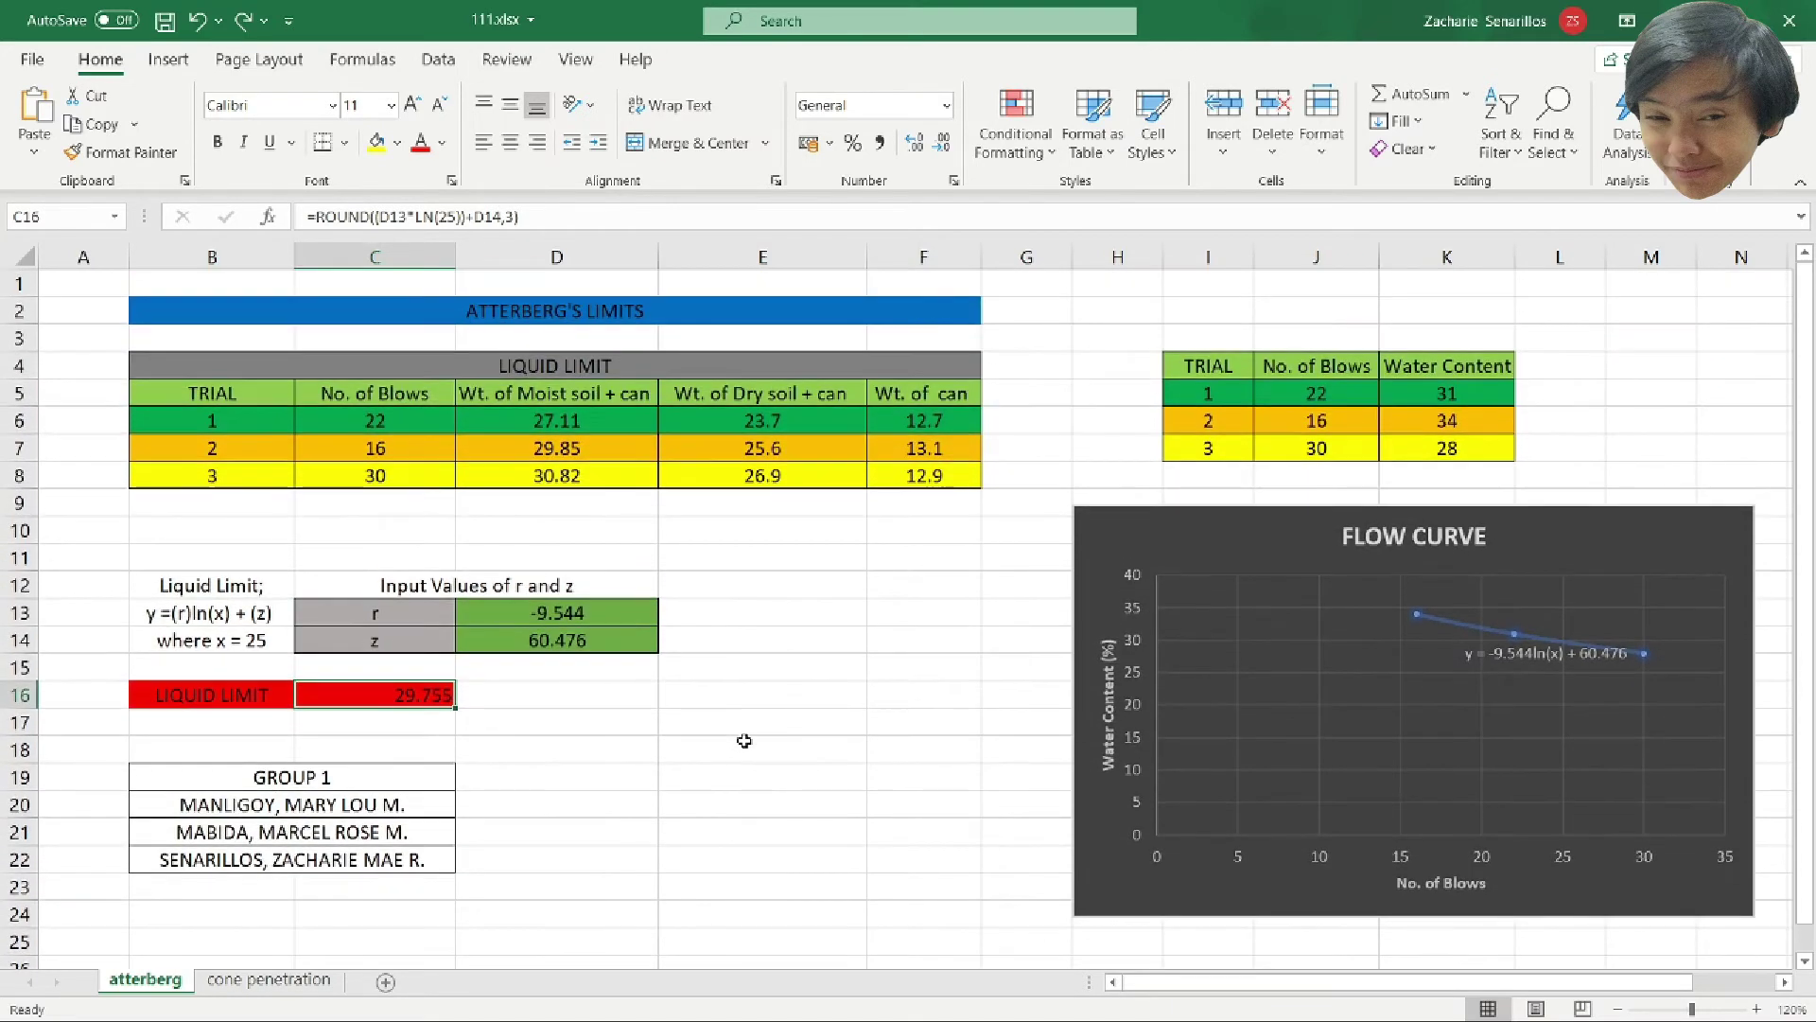
drag(406, 428, 914, 476)
key(Delete)
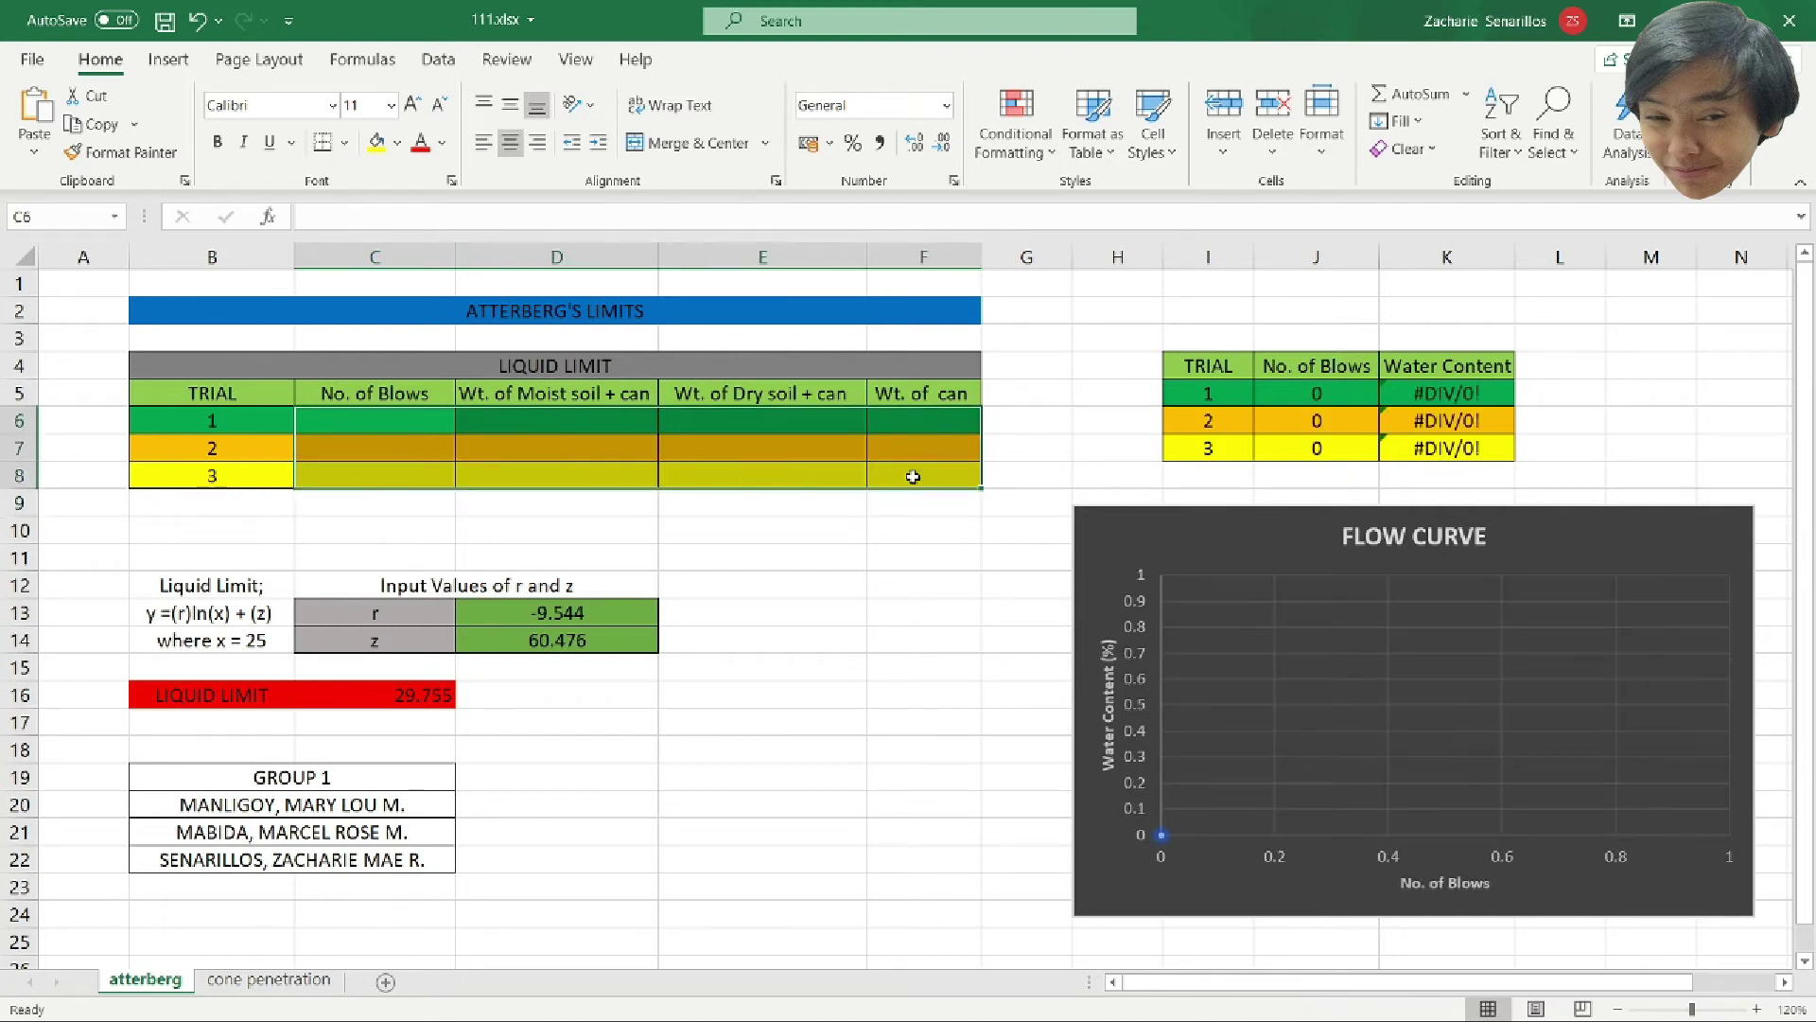
Enter trial 1 of the liquid limit table: 35 blows, moist soil + can 22.46, dry soil + can 19.44, can 12.76.
text(35)
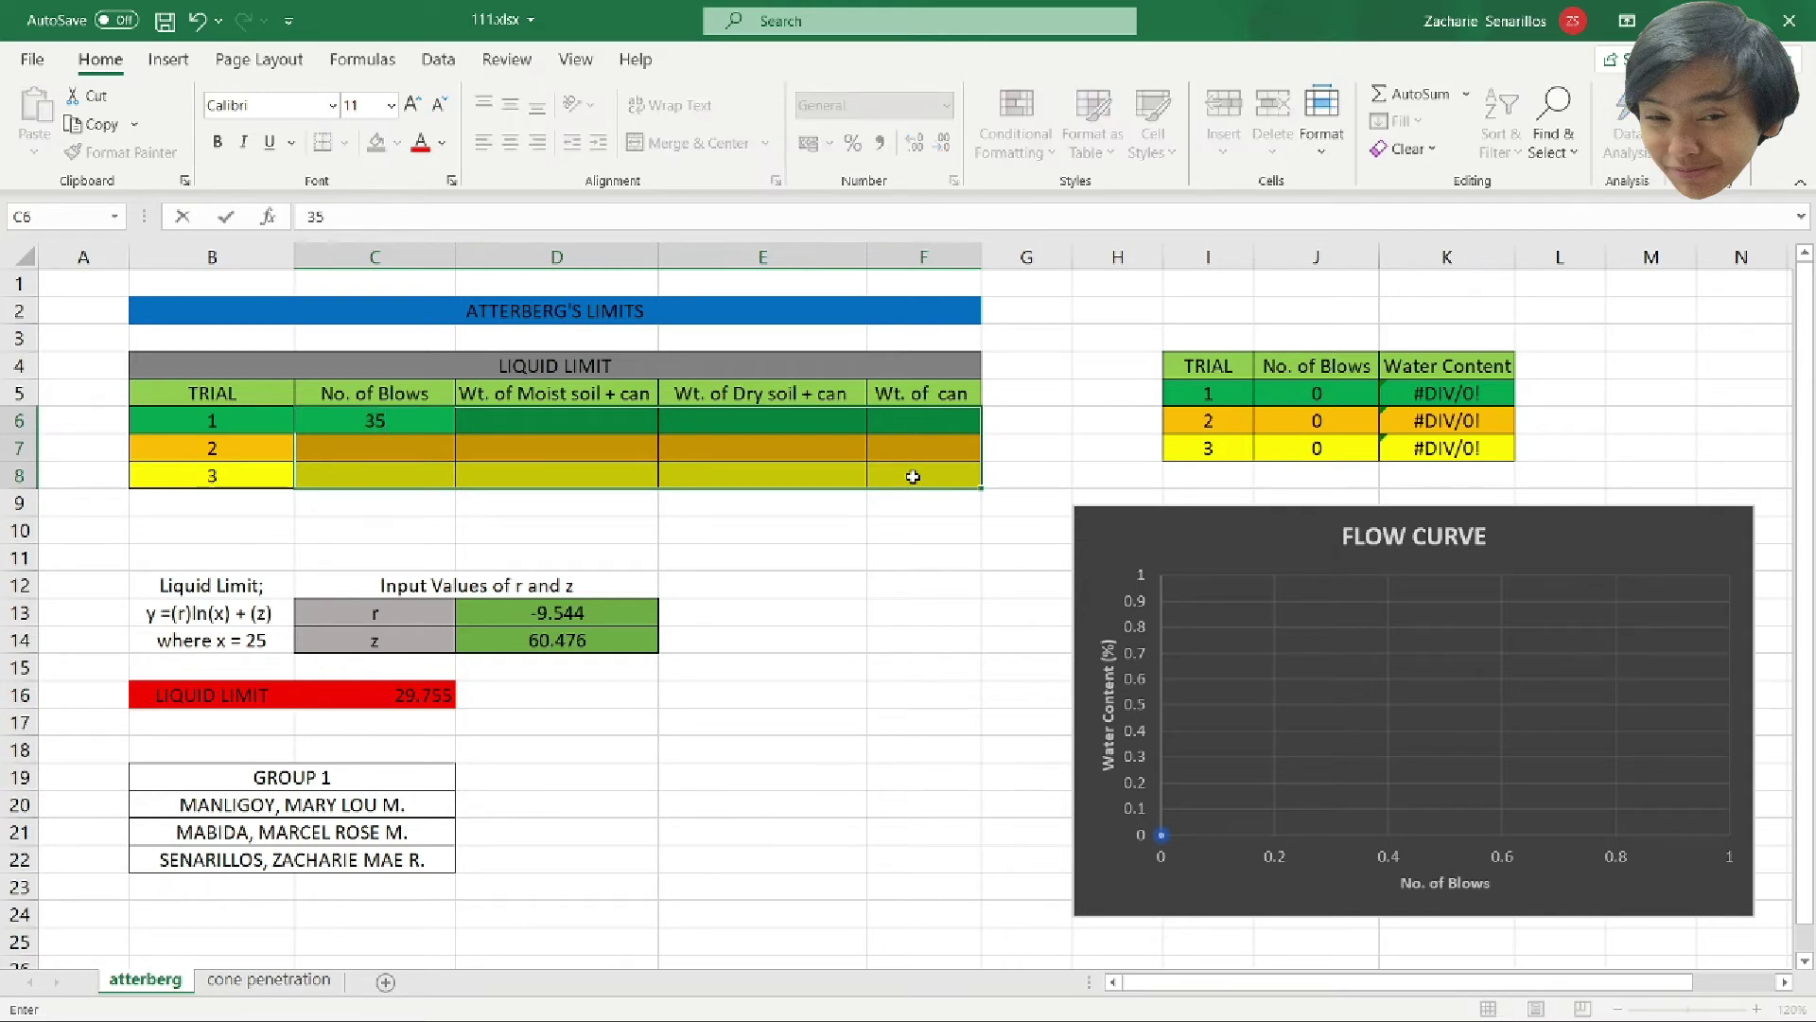
key(Right)
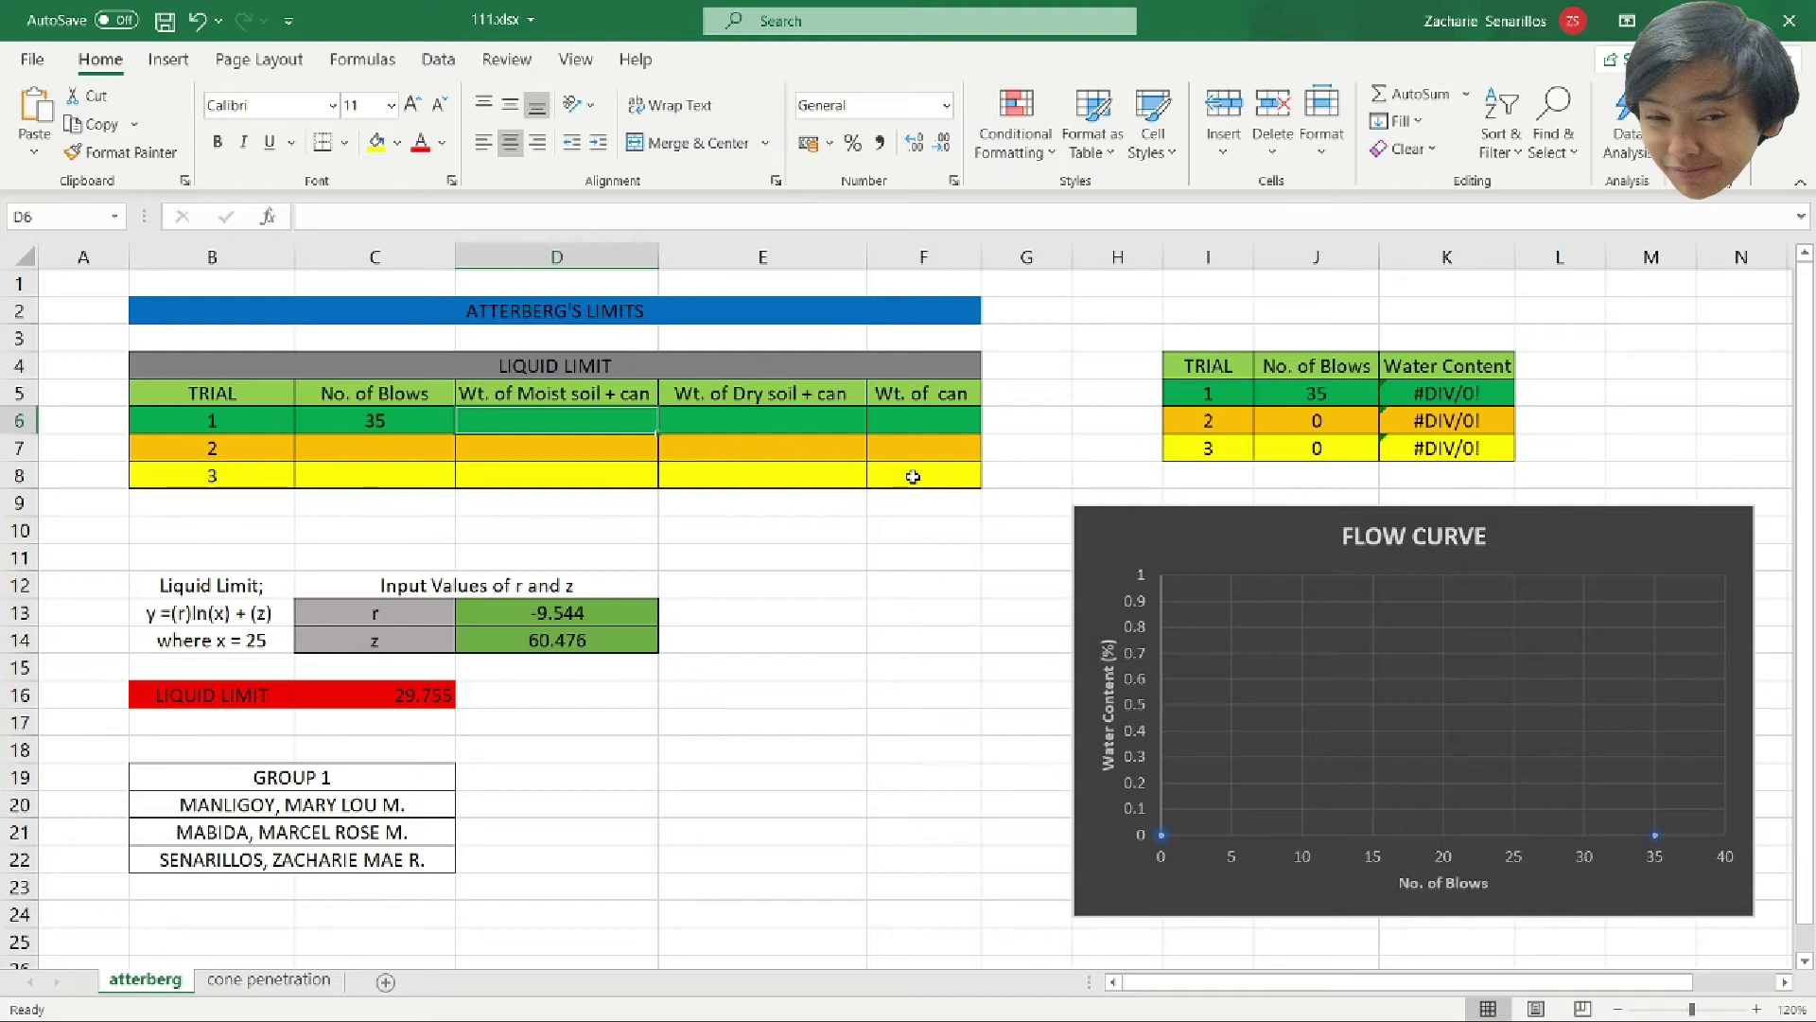
text(22.46)
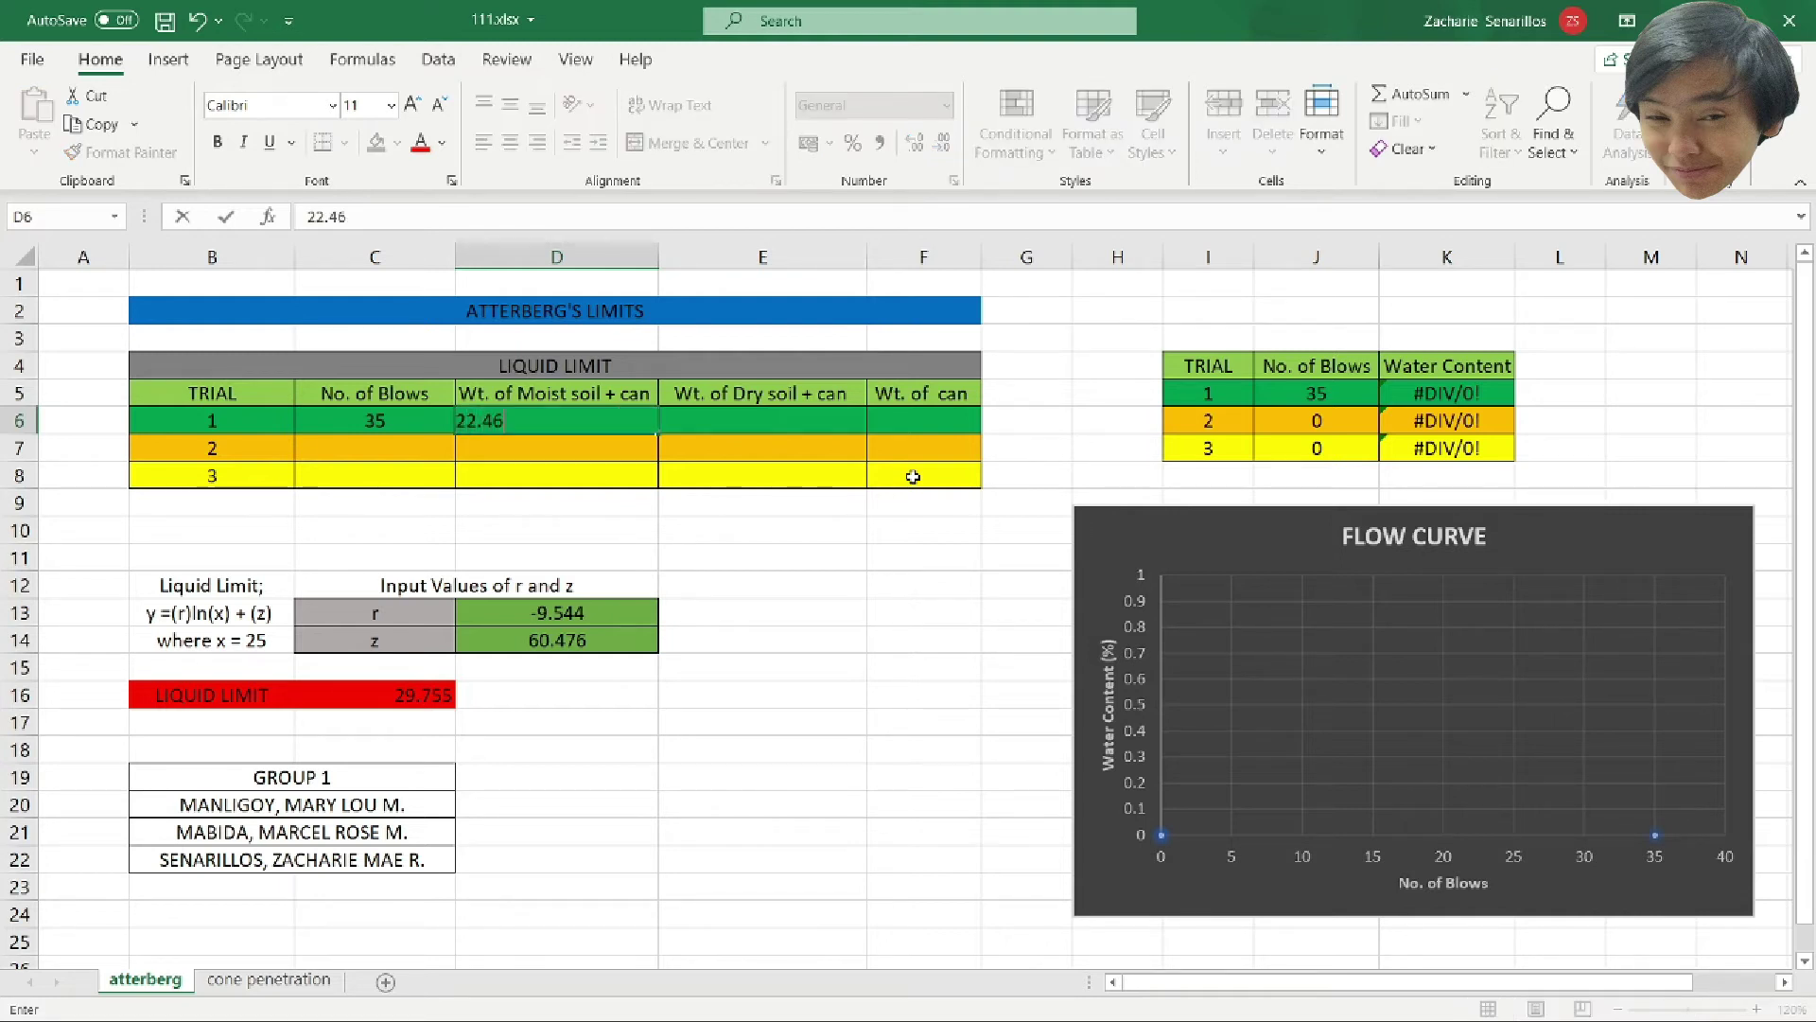
key(Tab)
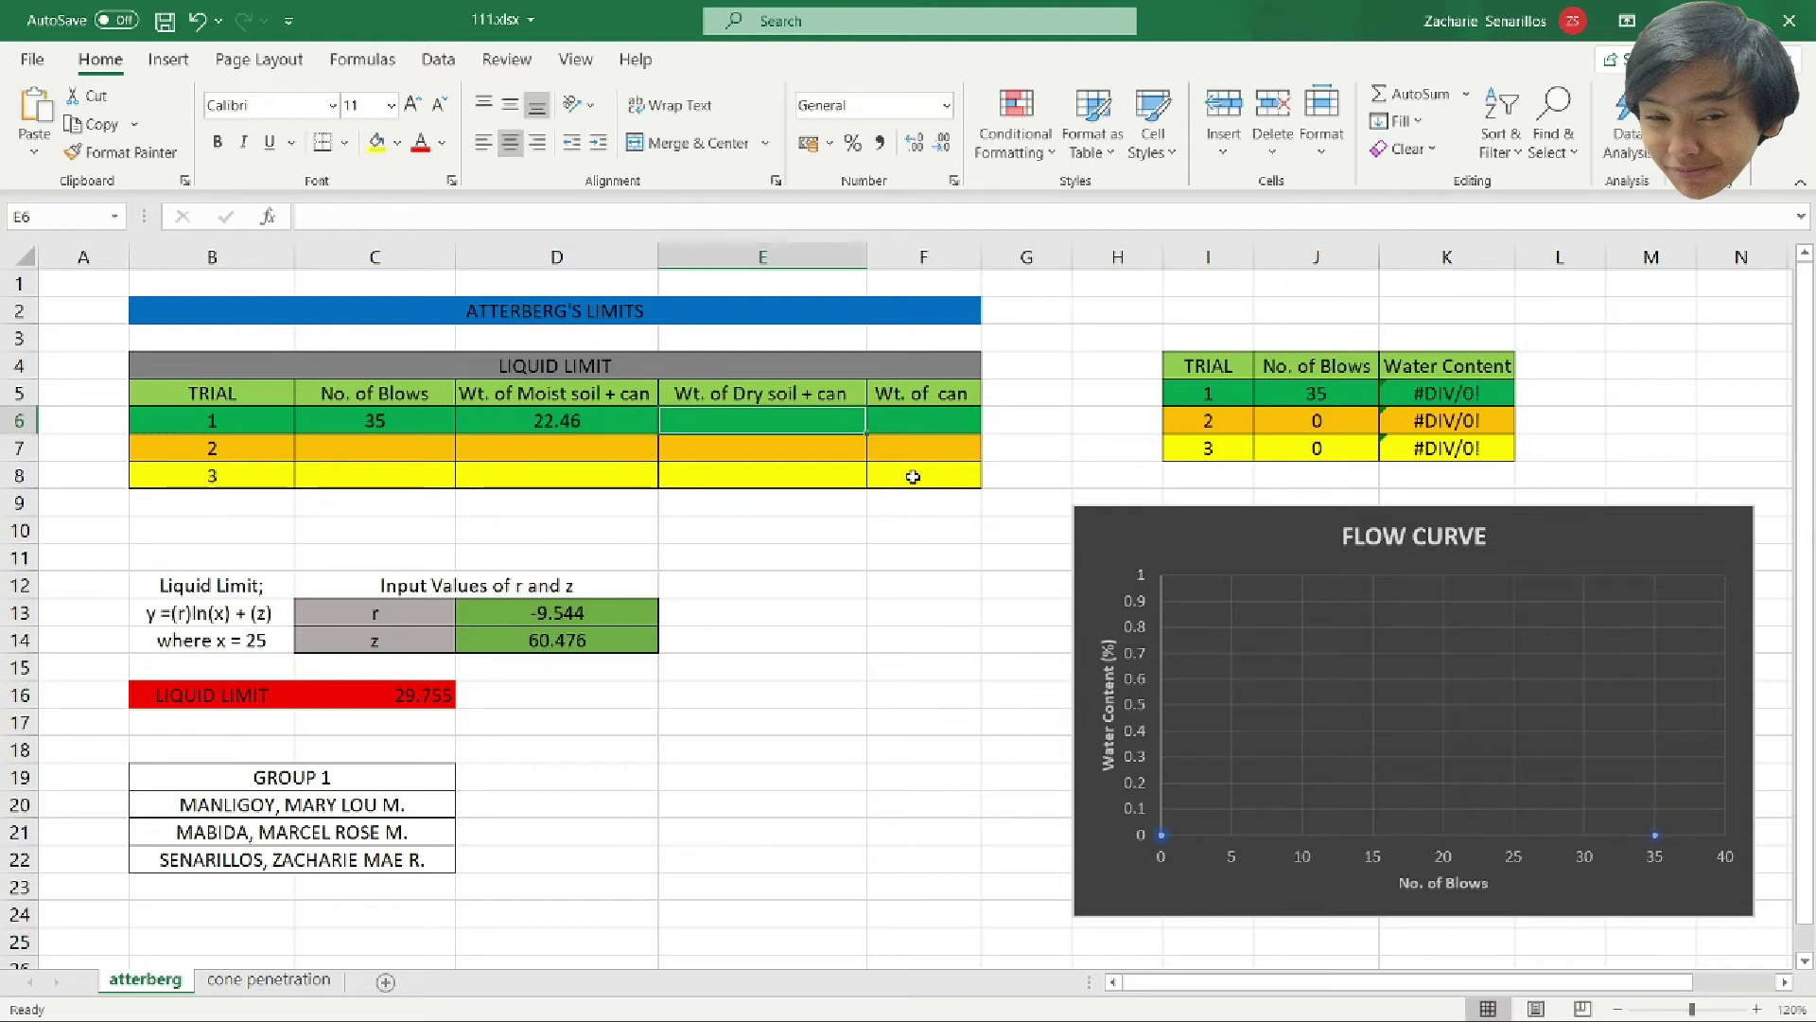
text(19)
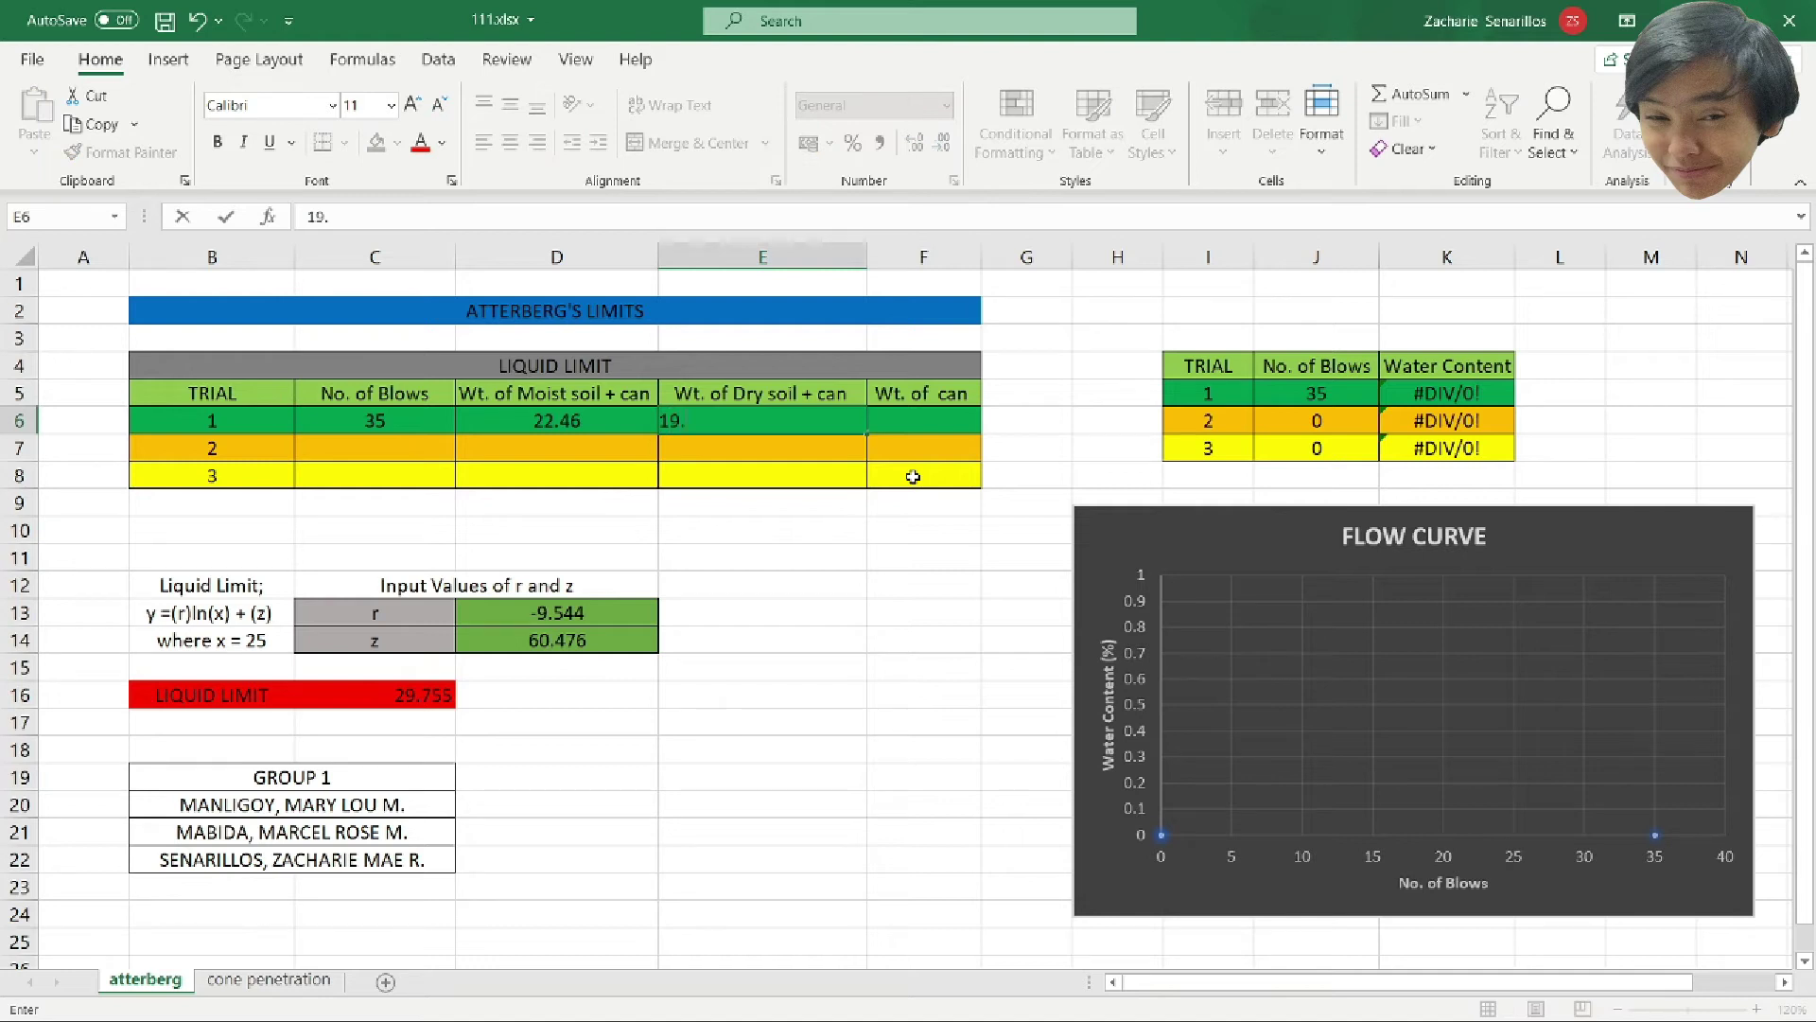
text(.44)
key(Tab)
text(12)
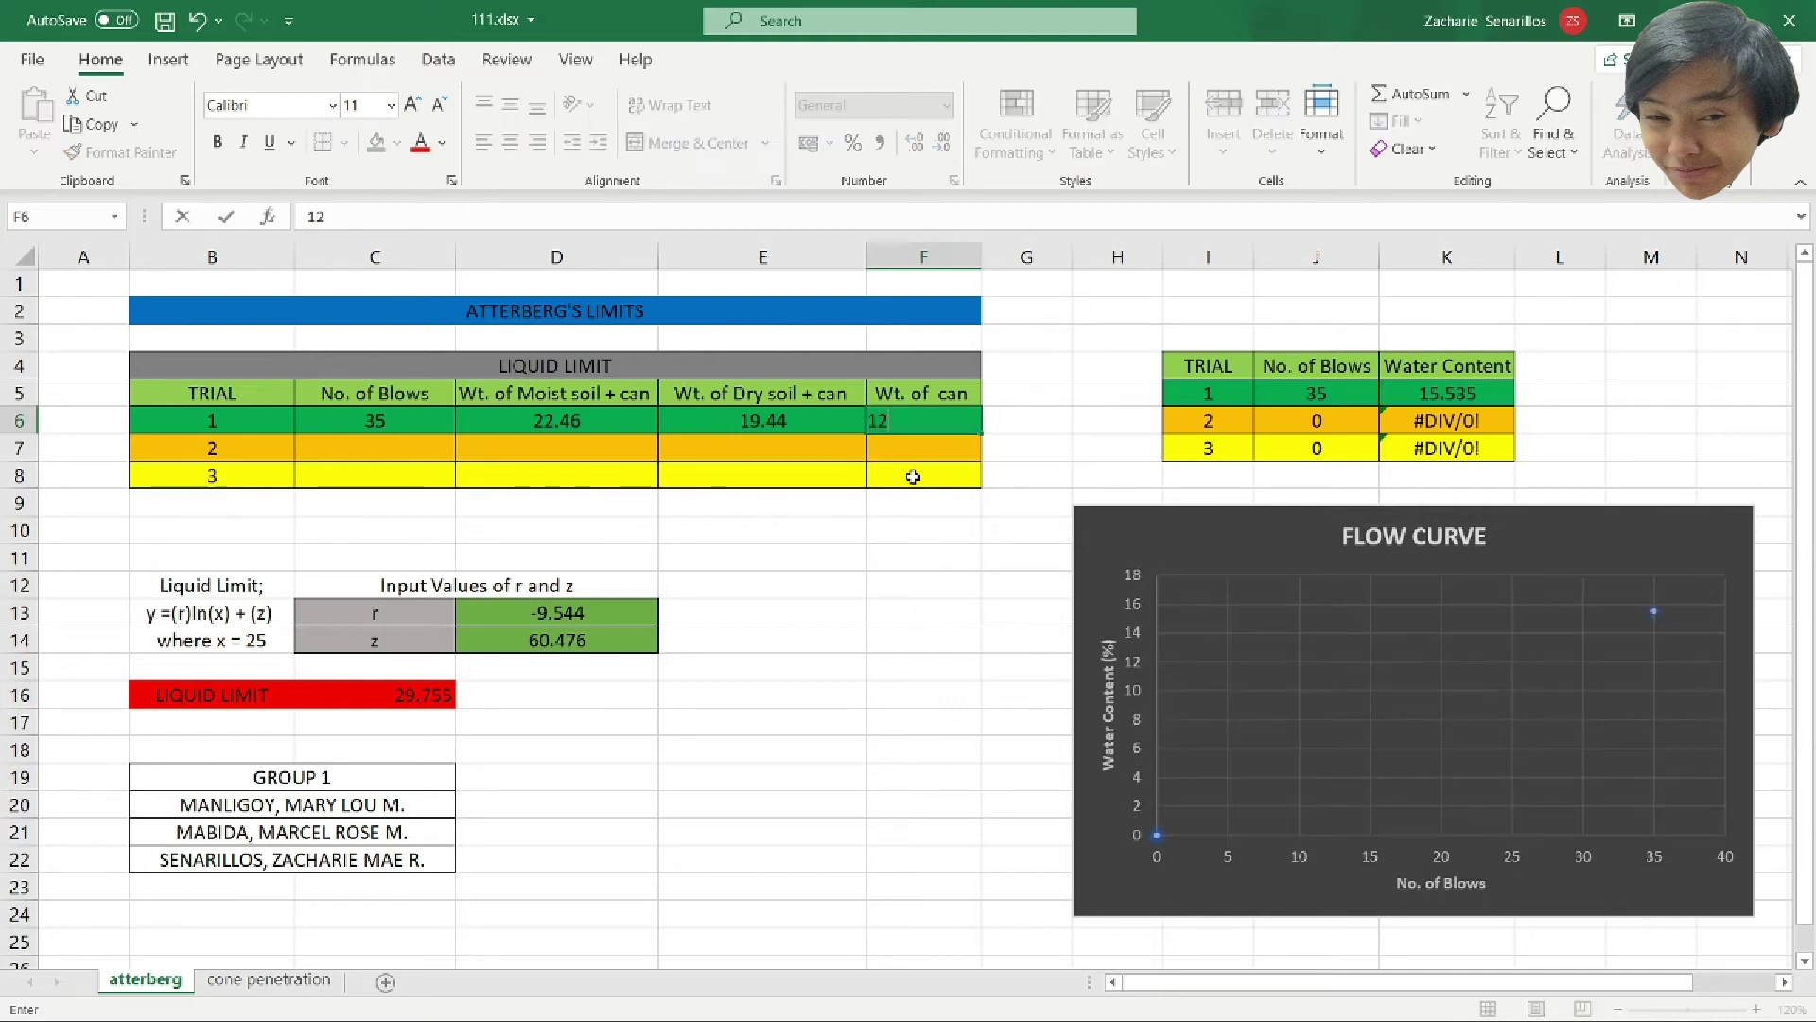
text(.76)
key(Return)
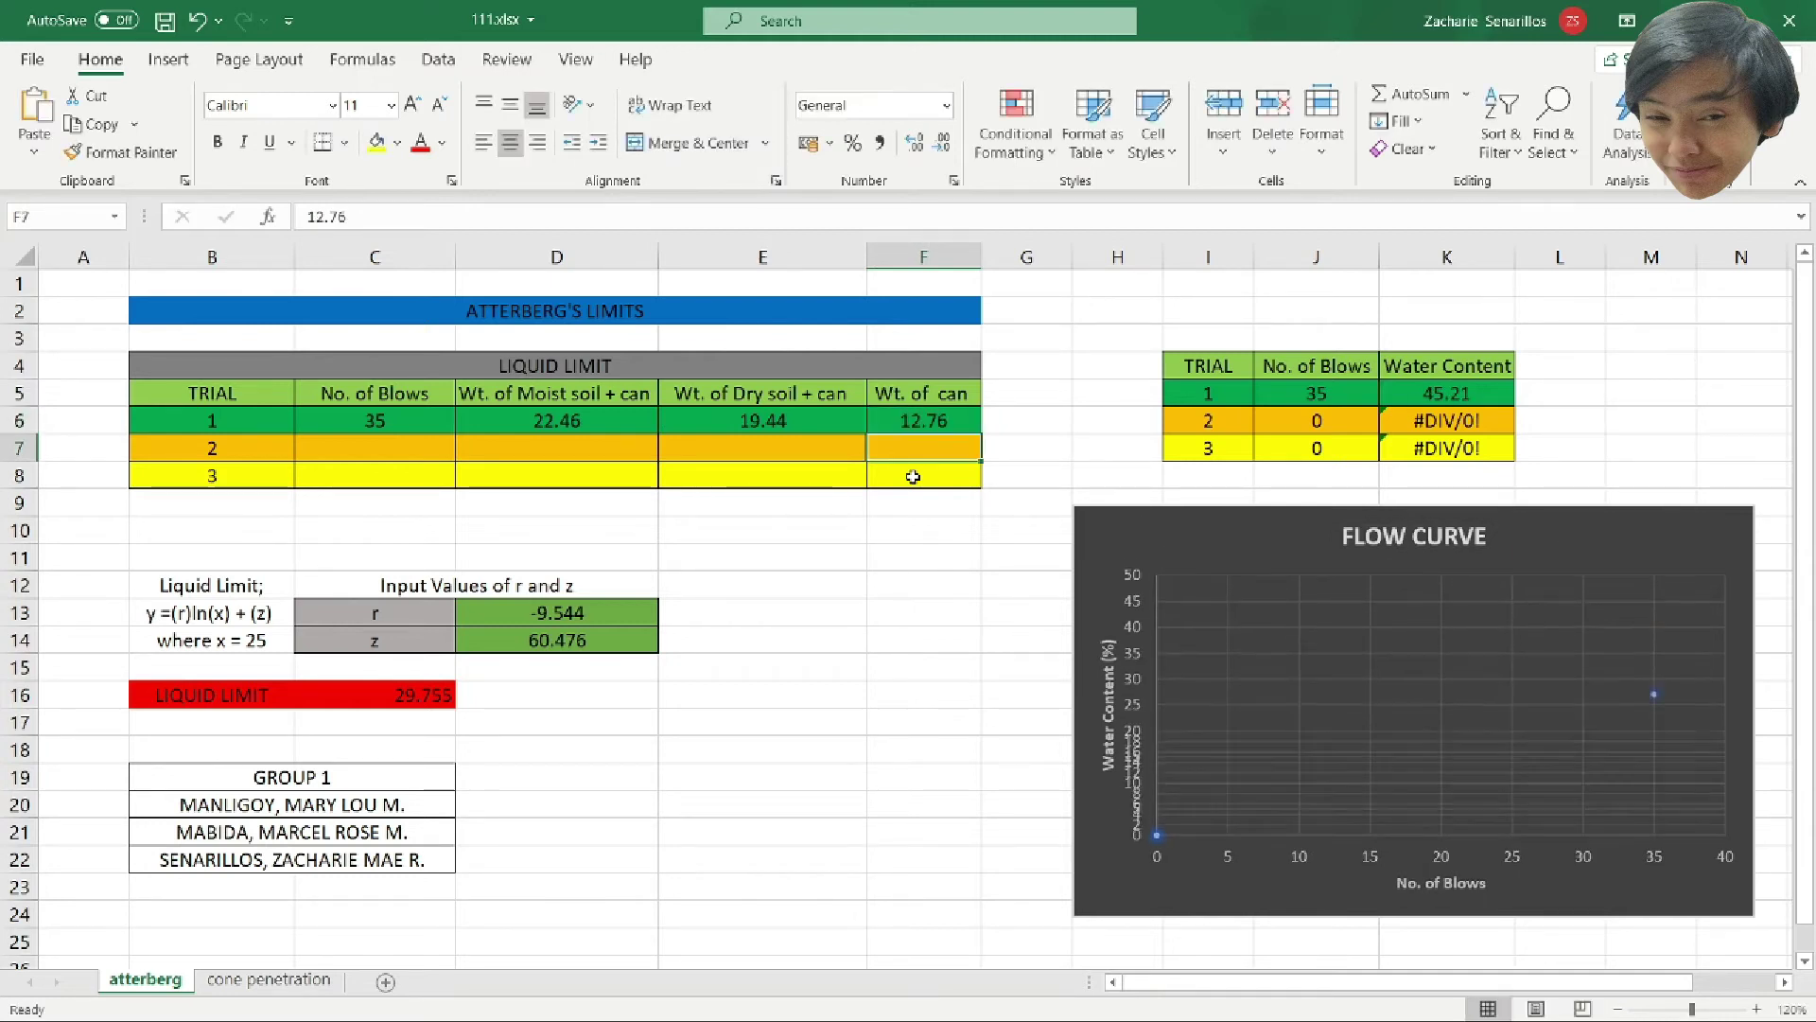
Enter trial 2 of the liquid limit table: 21 blows, moist soil + can 21.33, dry soil + can 18.75, can 13.06.
key(Left)
key(Left)
key(Left)
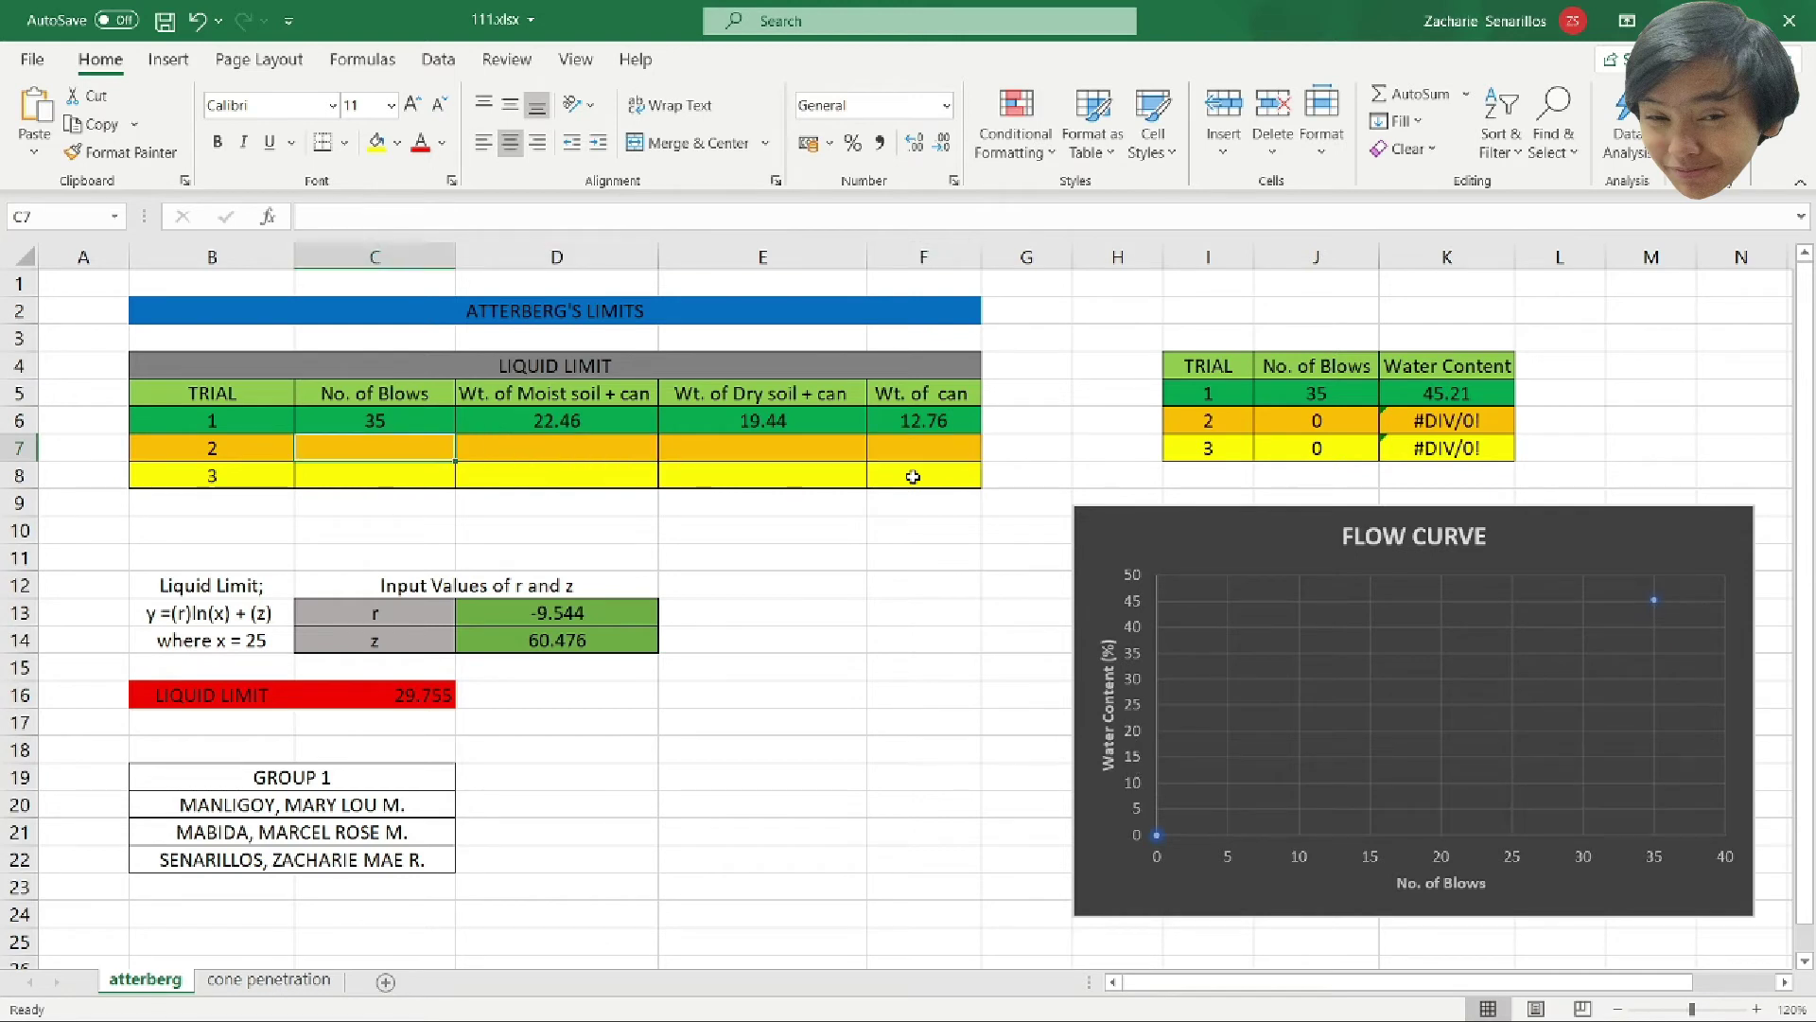
text(21)
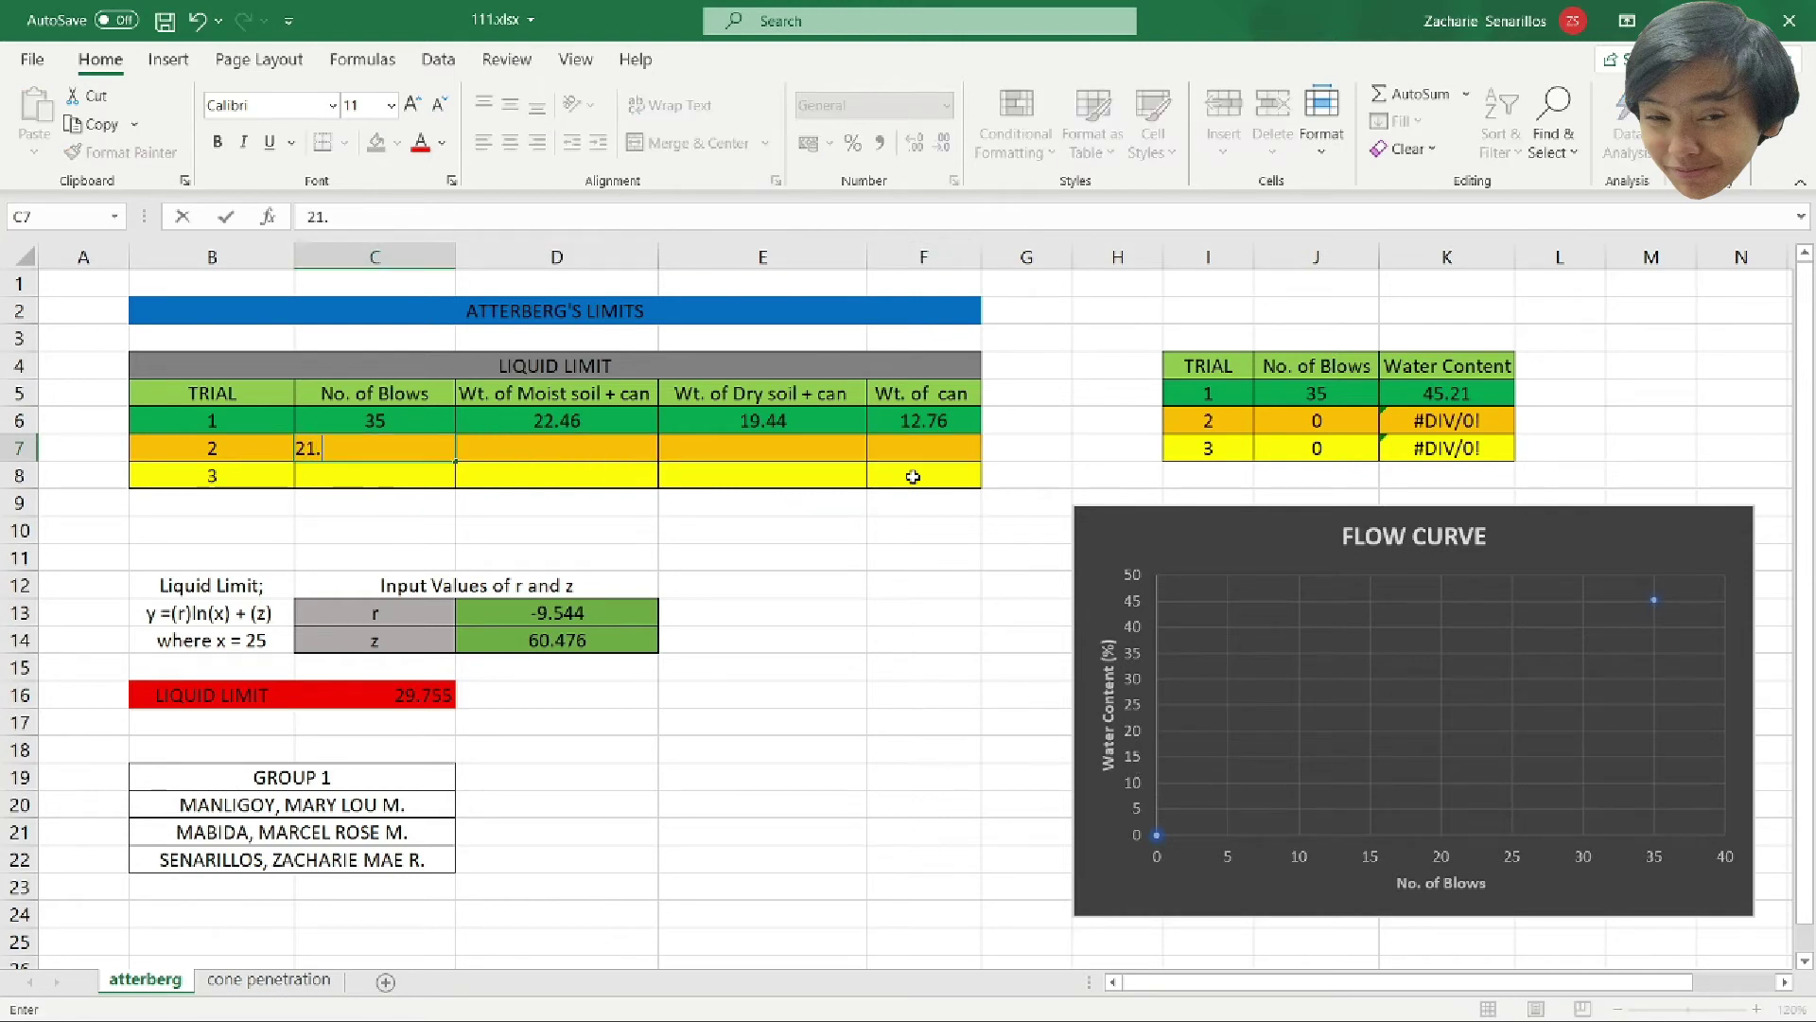
key(Tab)
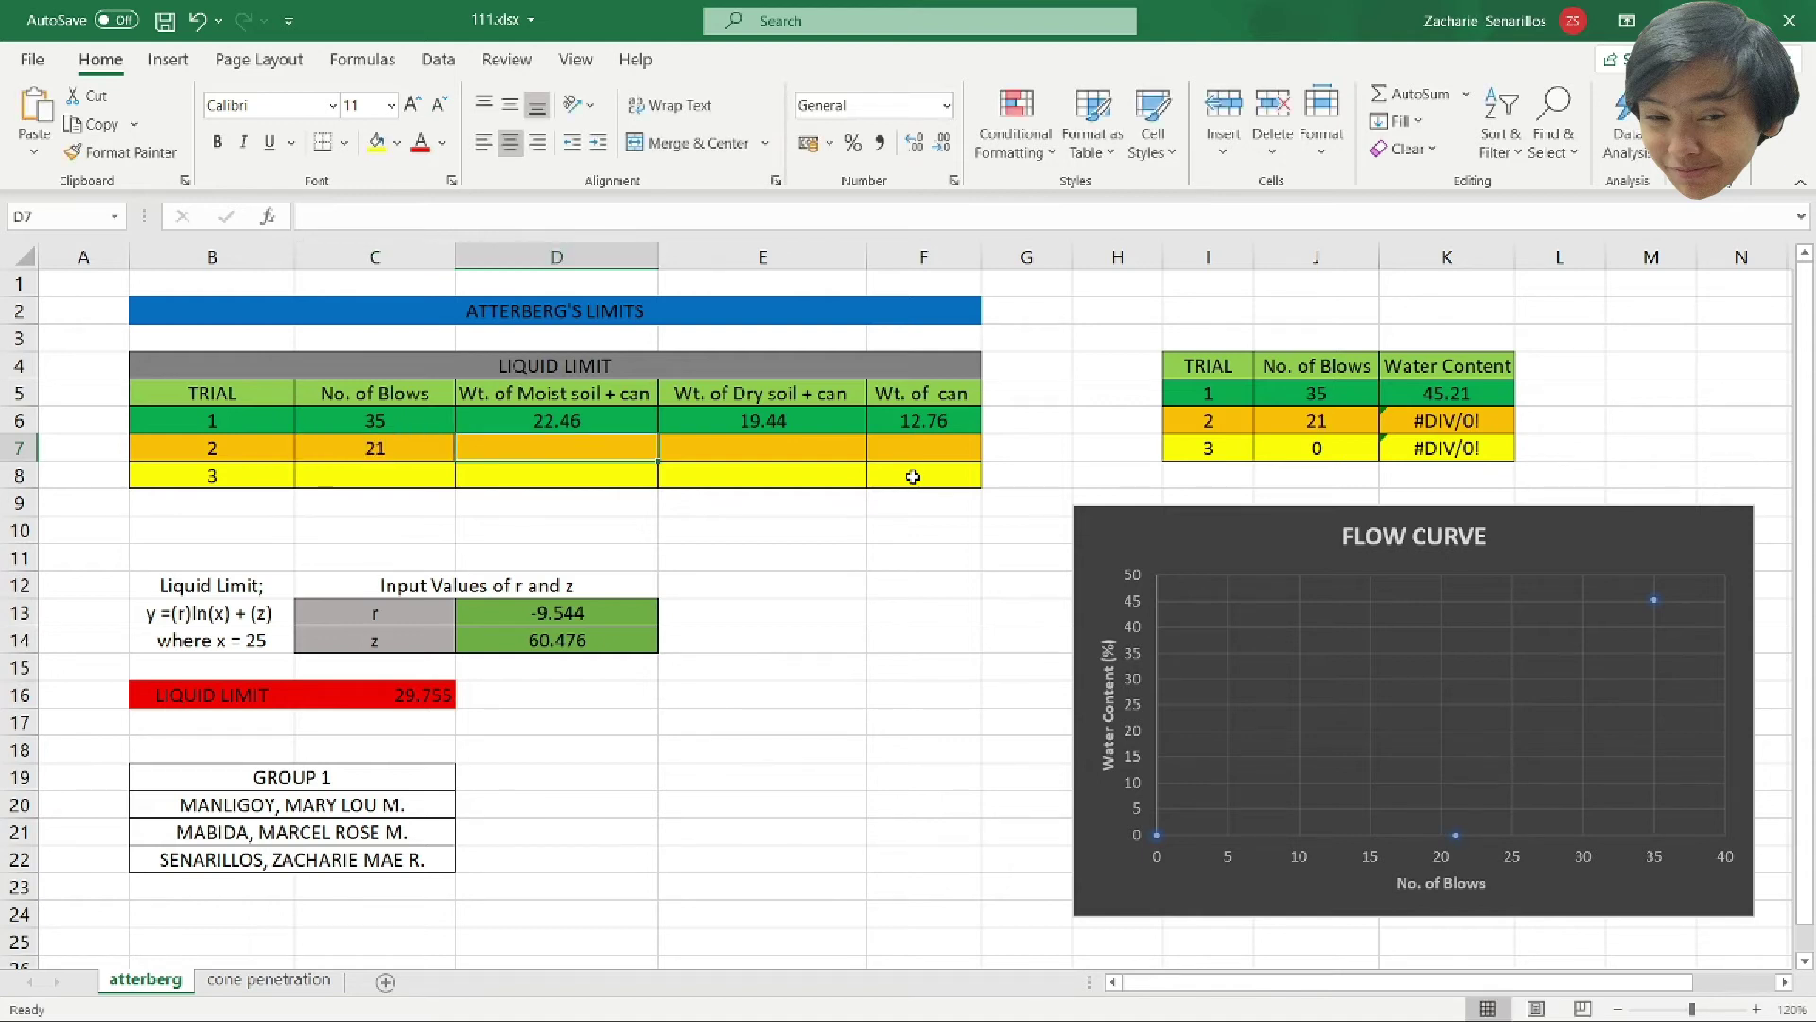
text(21.33)
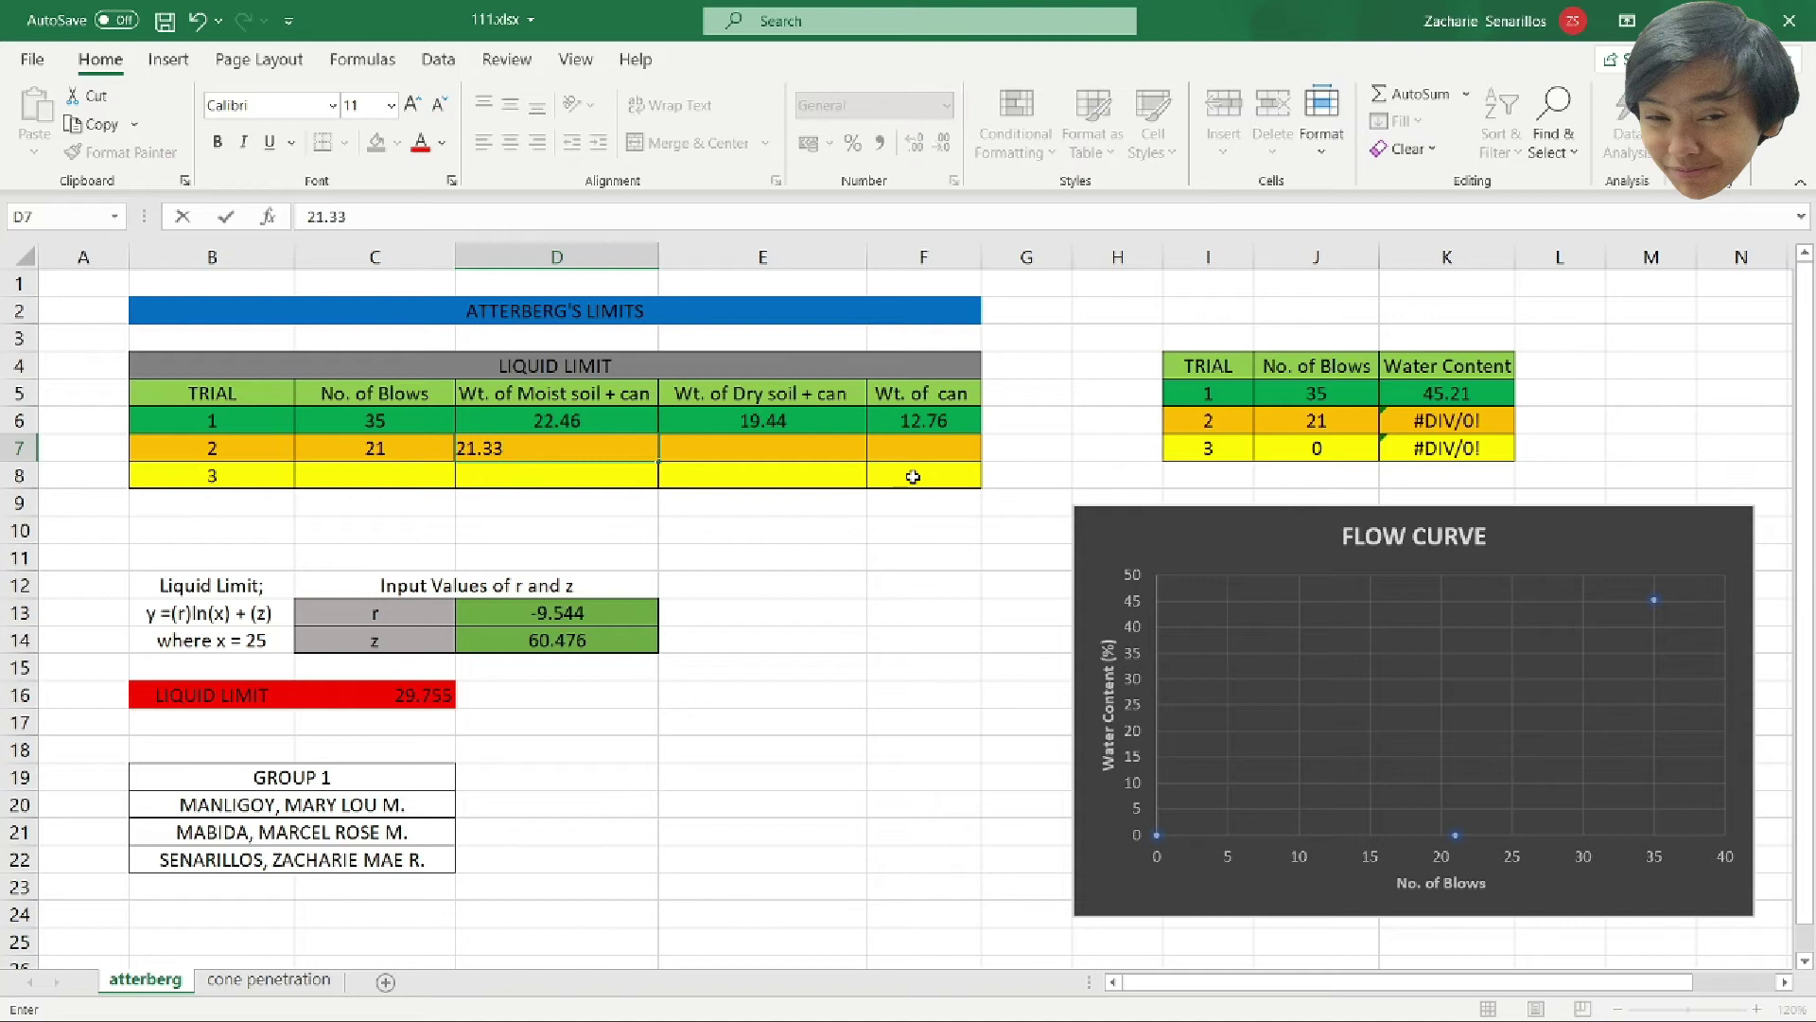
key(Tab)
text(18)
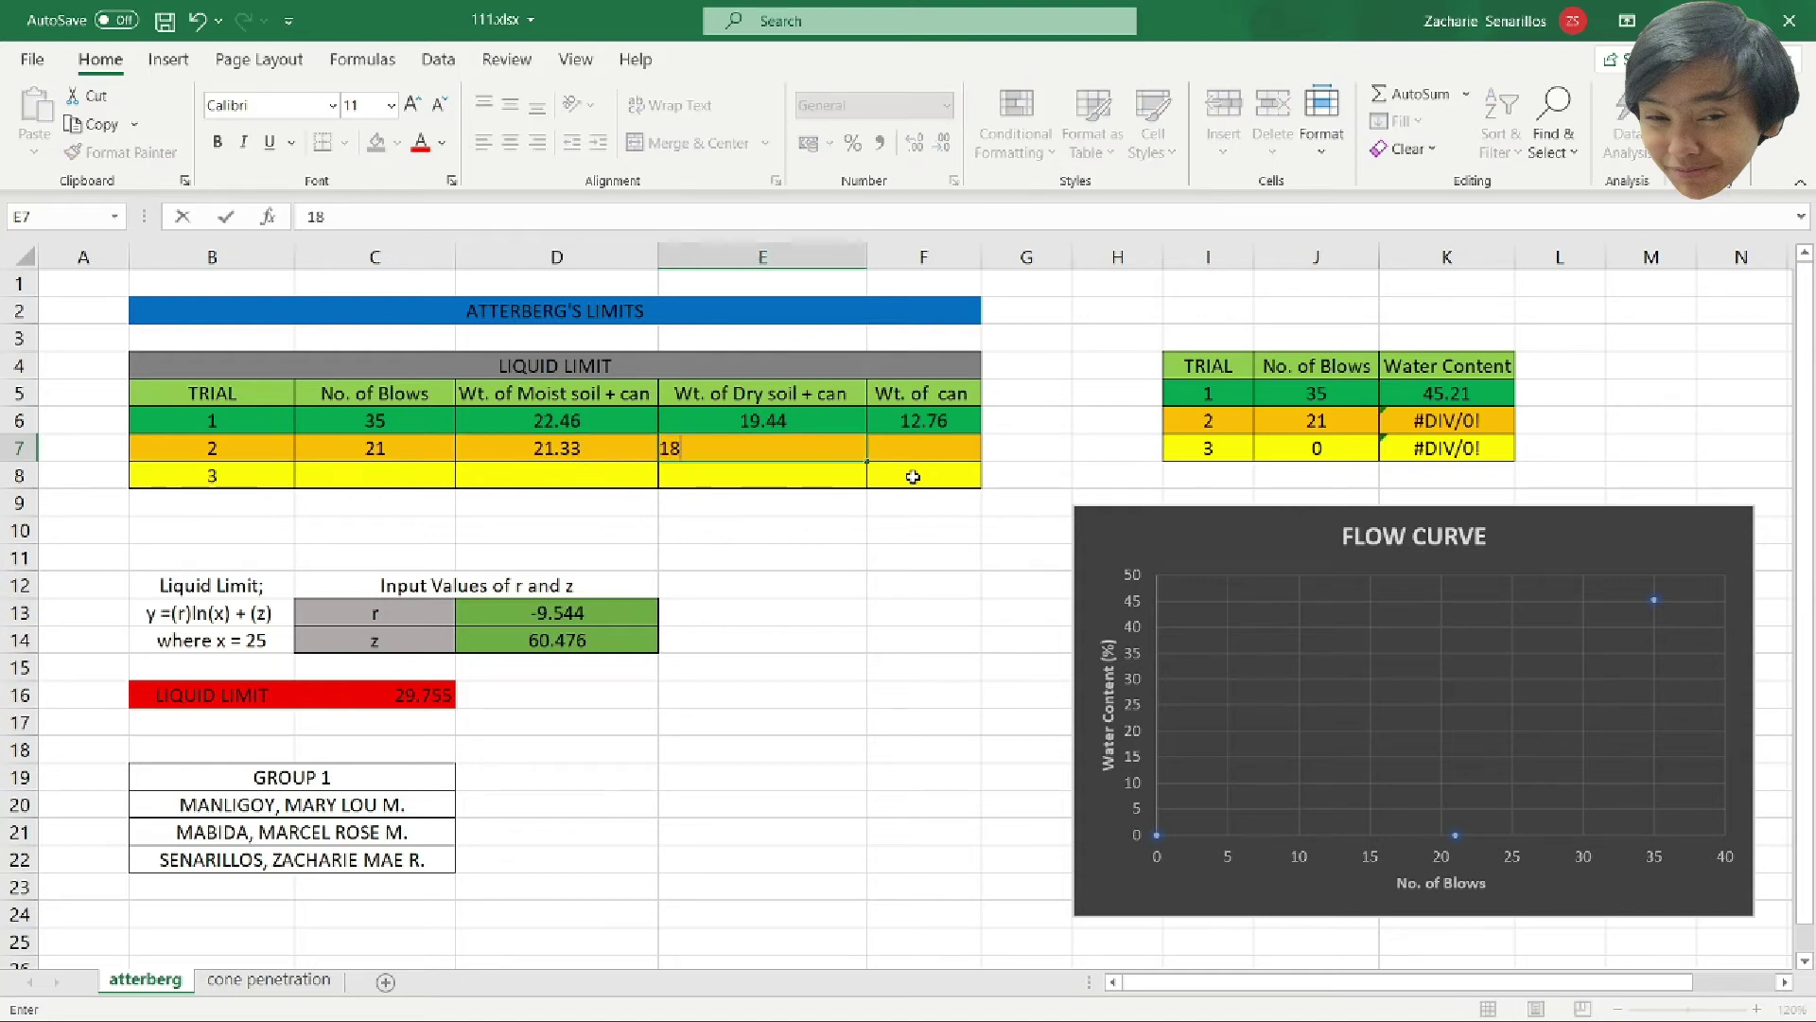
text(.75)
key(Tab)
text(1)
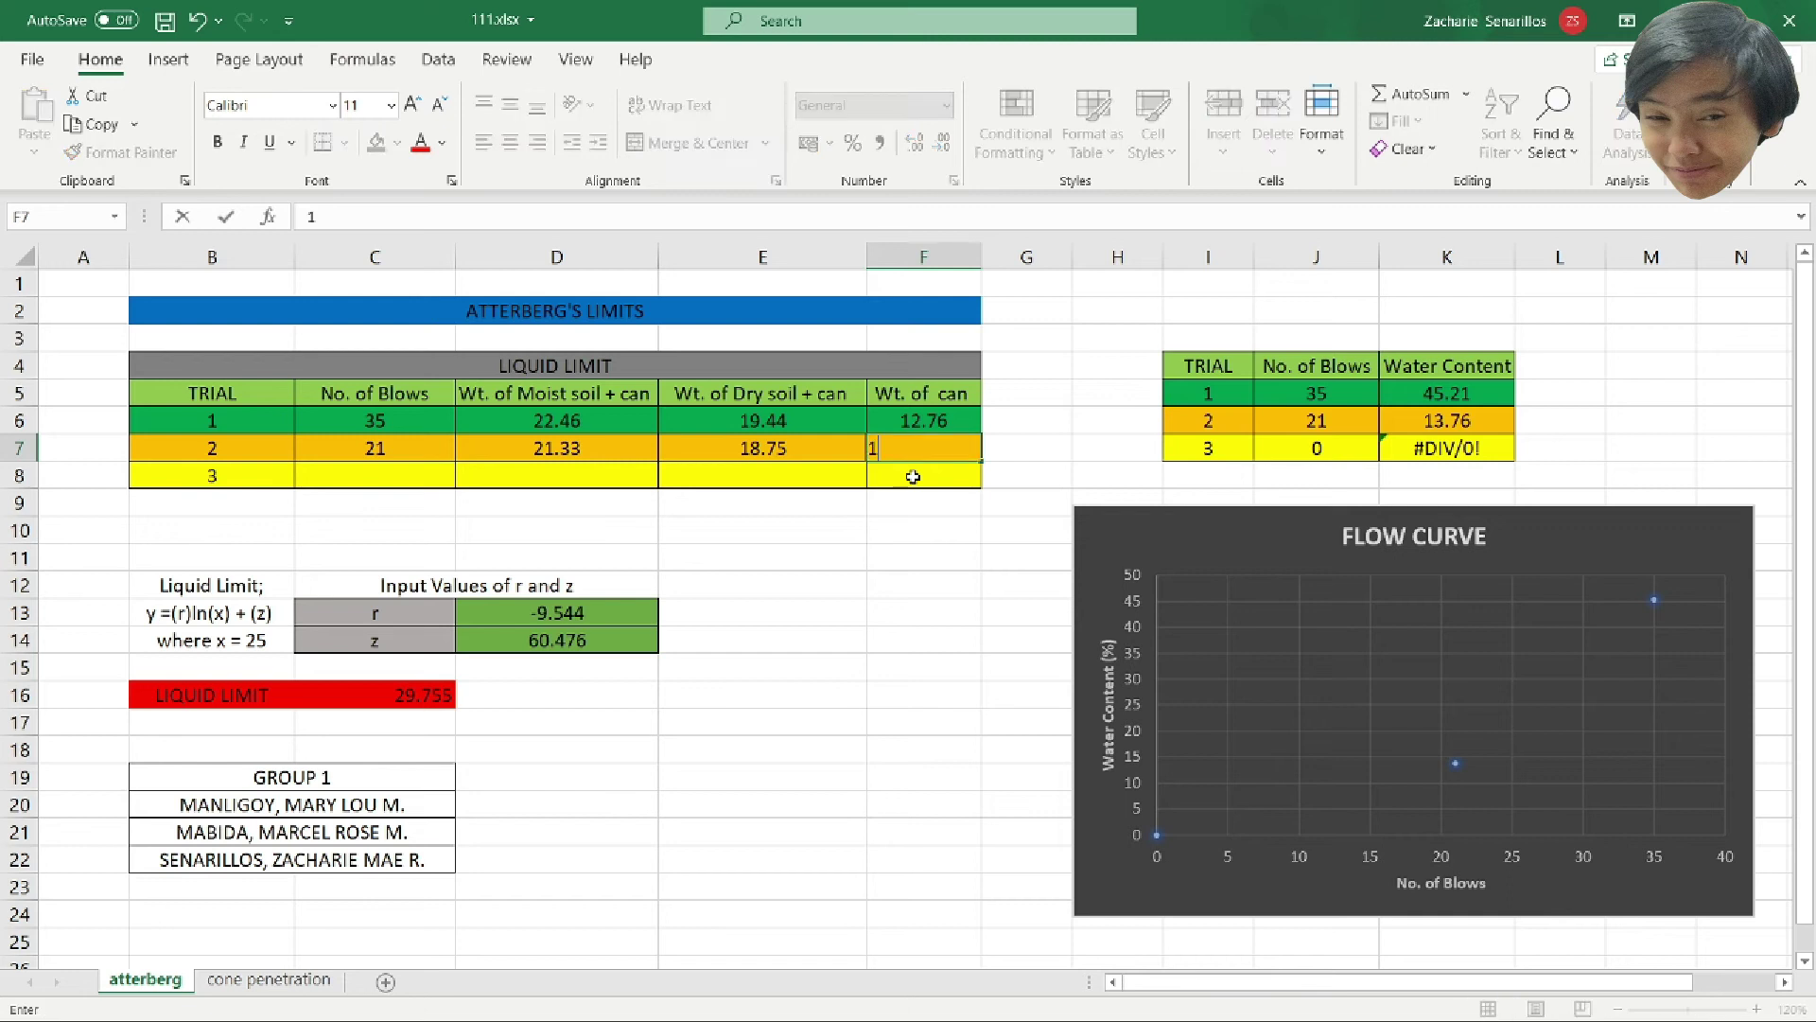
text(3.06)
key(Return)
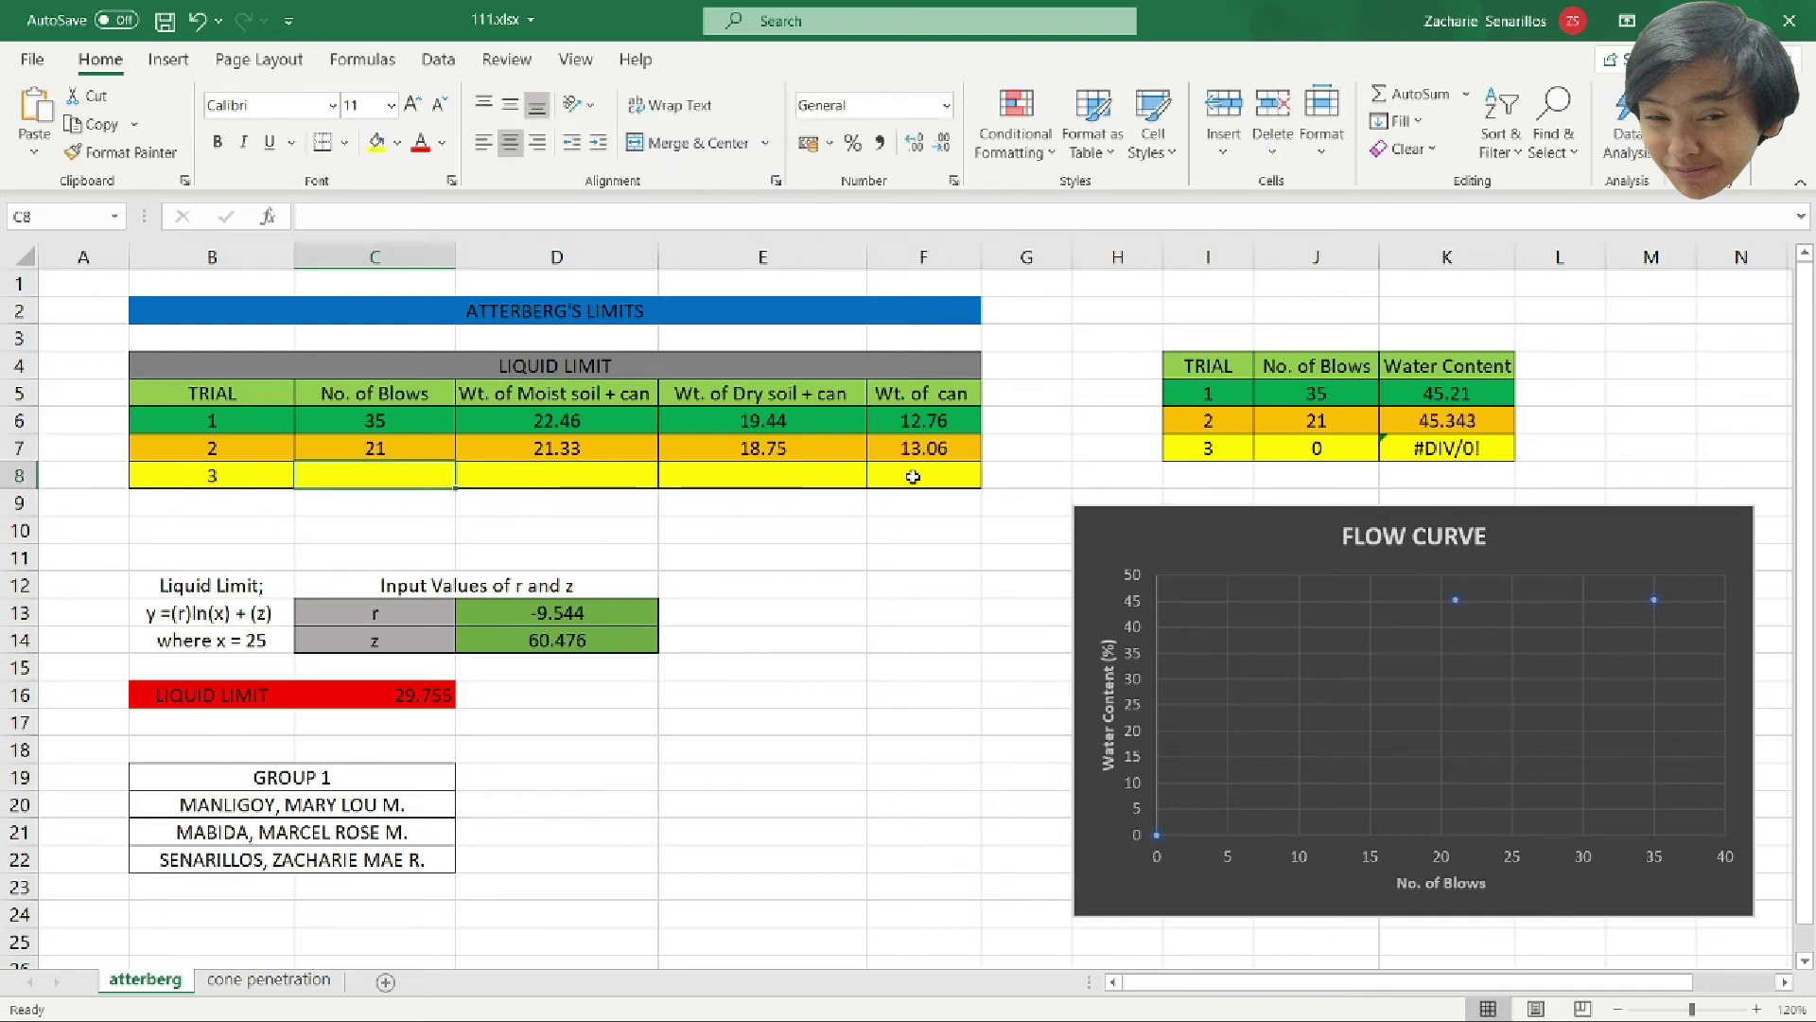
Enter trial 3 of the liquid limit table: 16 blows, moist soil + can 21.29, dry soil + can 18.78, can 13.26.
text(16)
key(Tab)
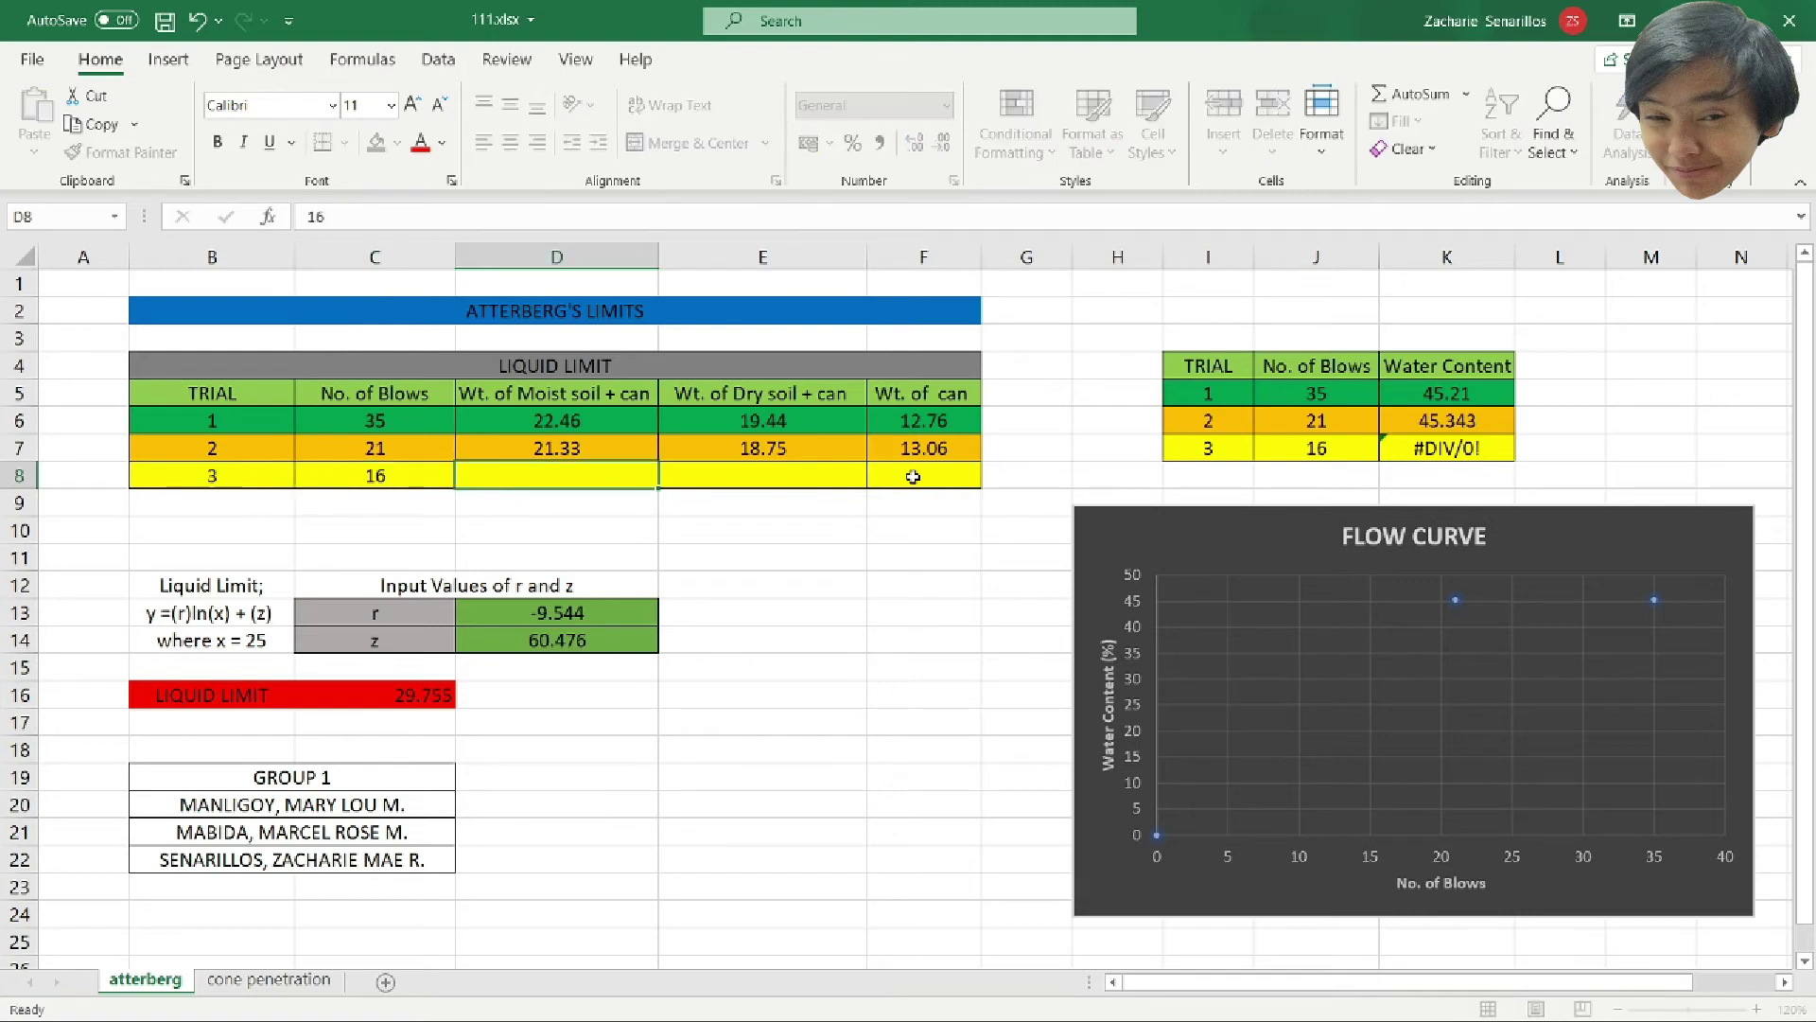
key(BackSpace)
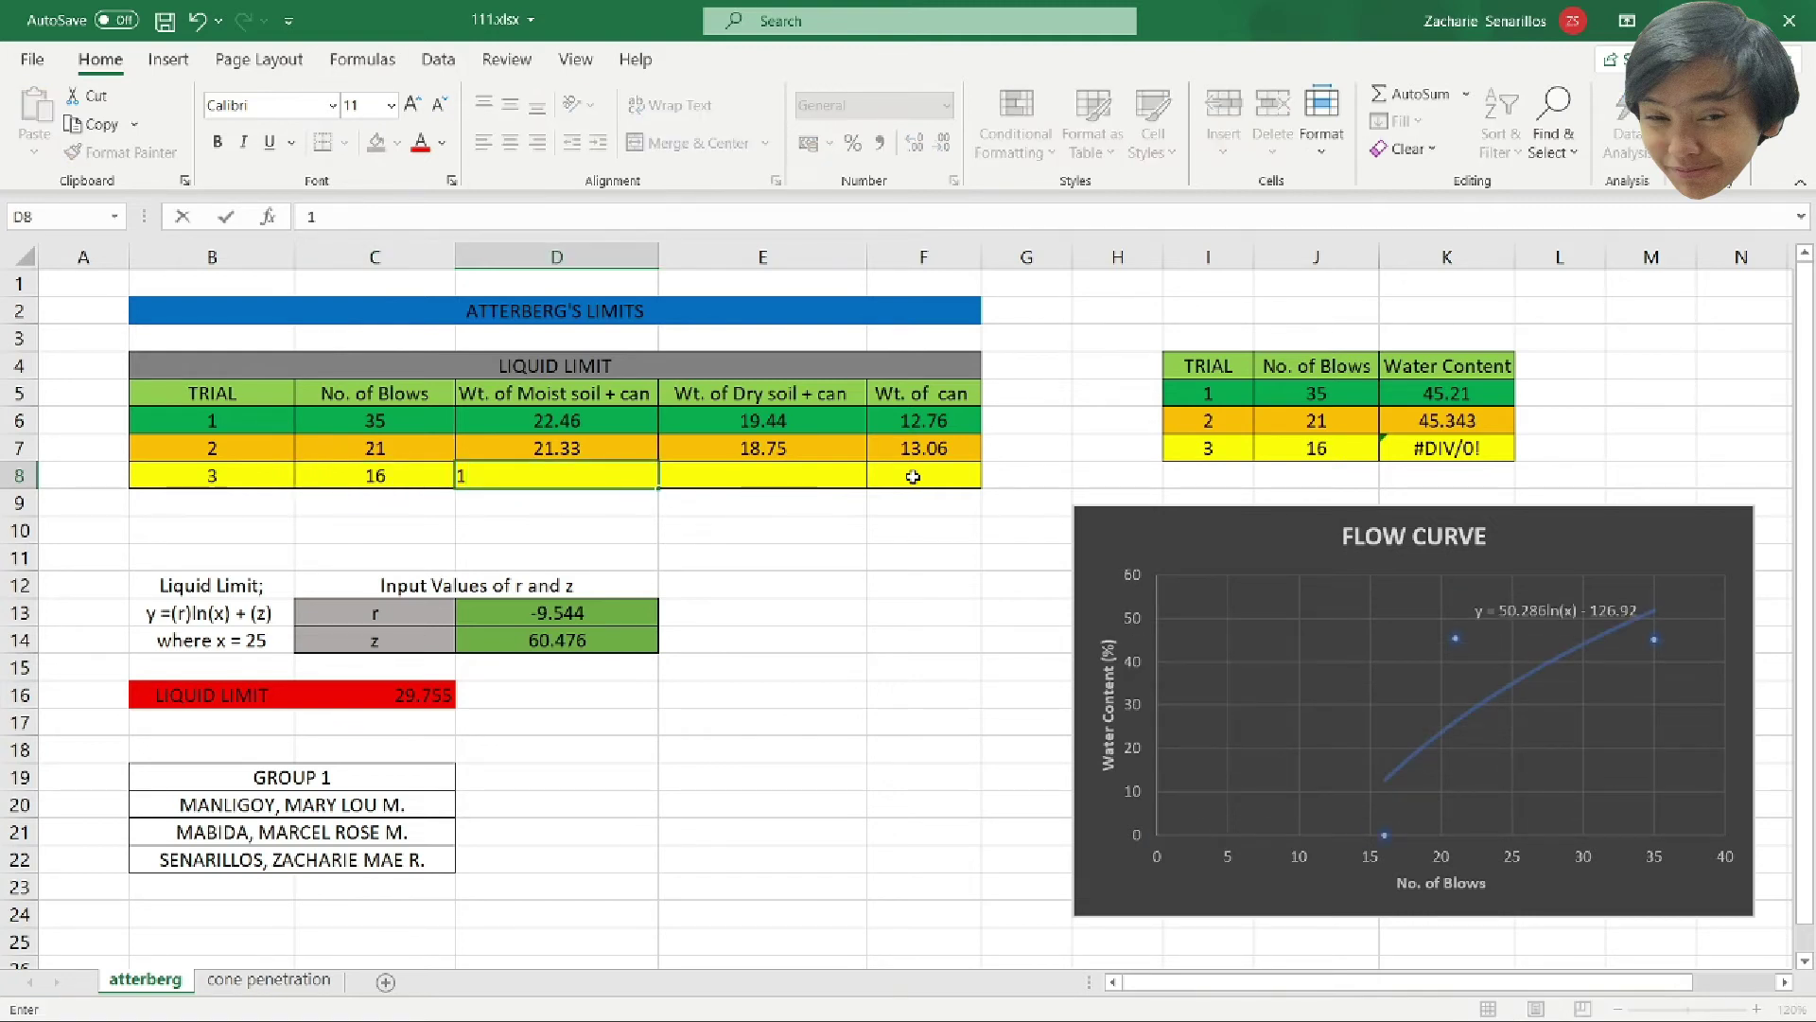
text(21.29)
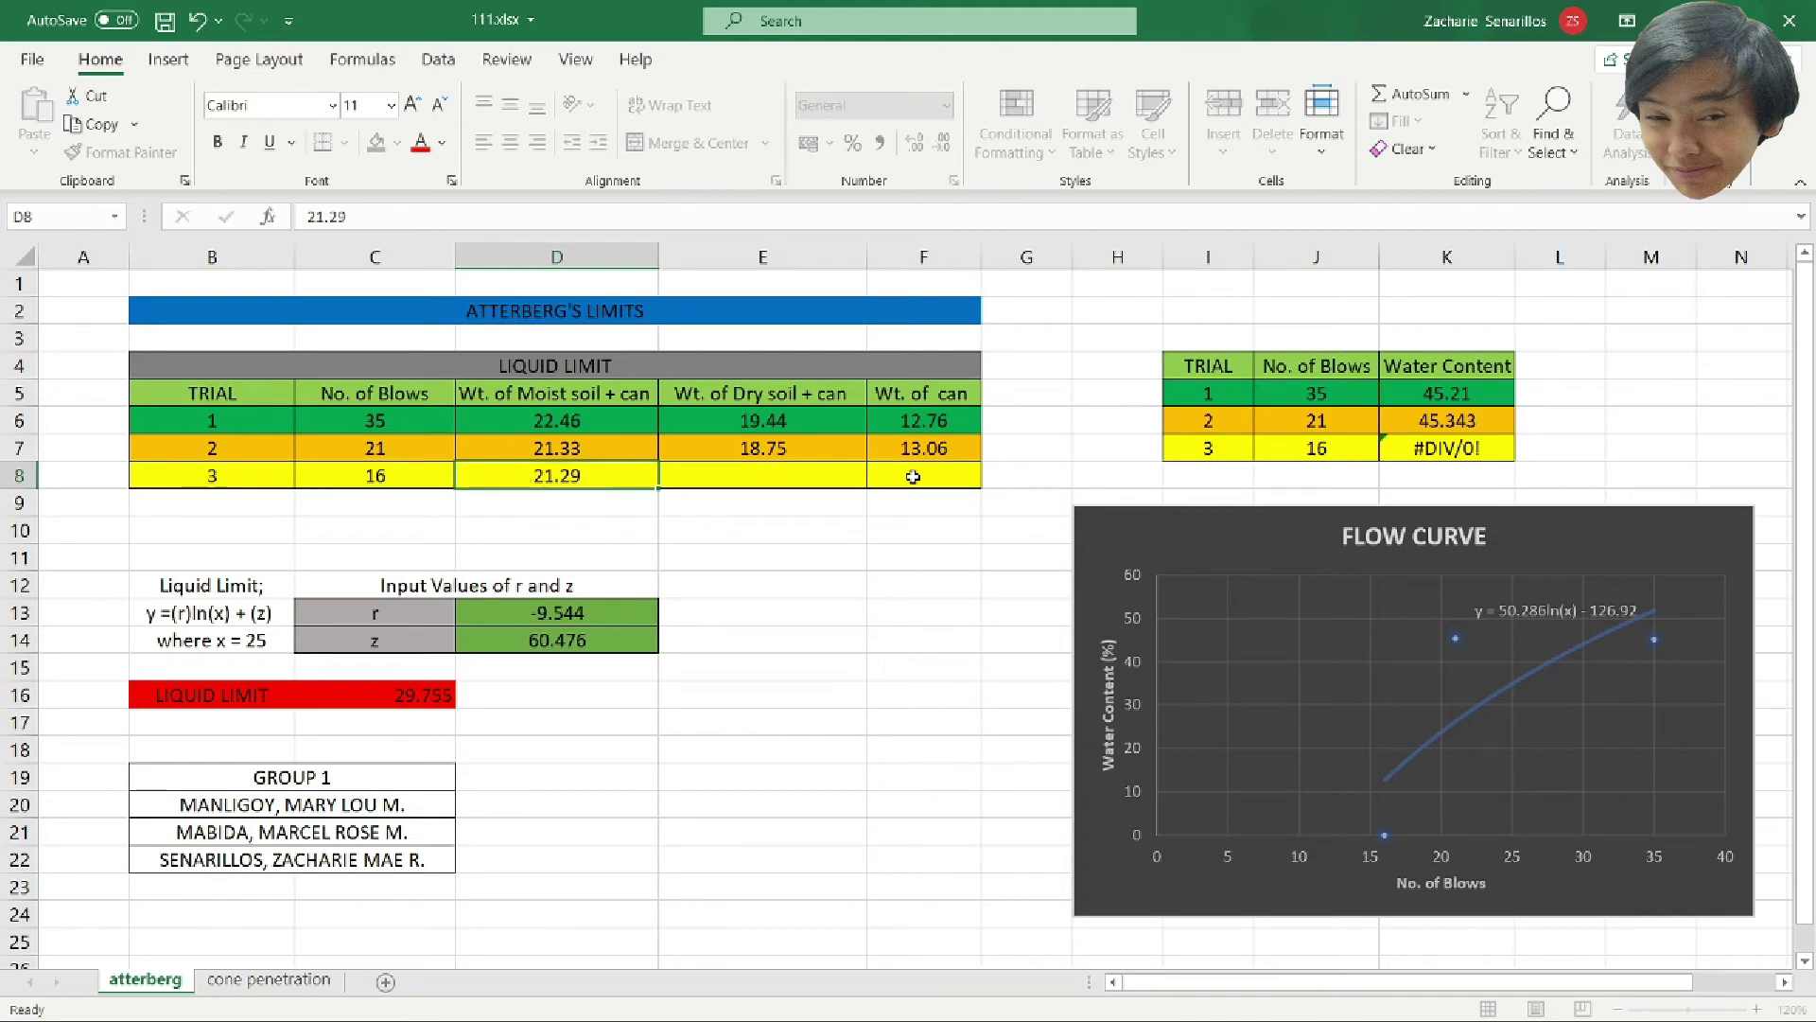
key(Tab)
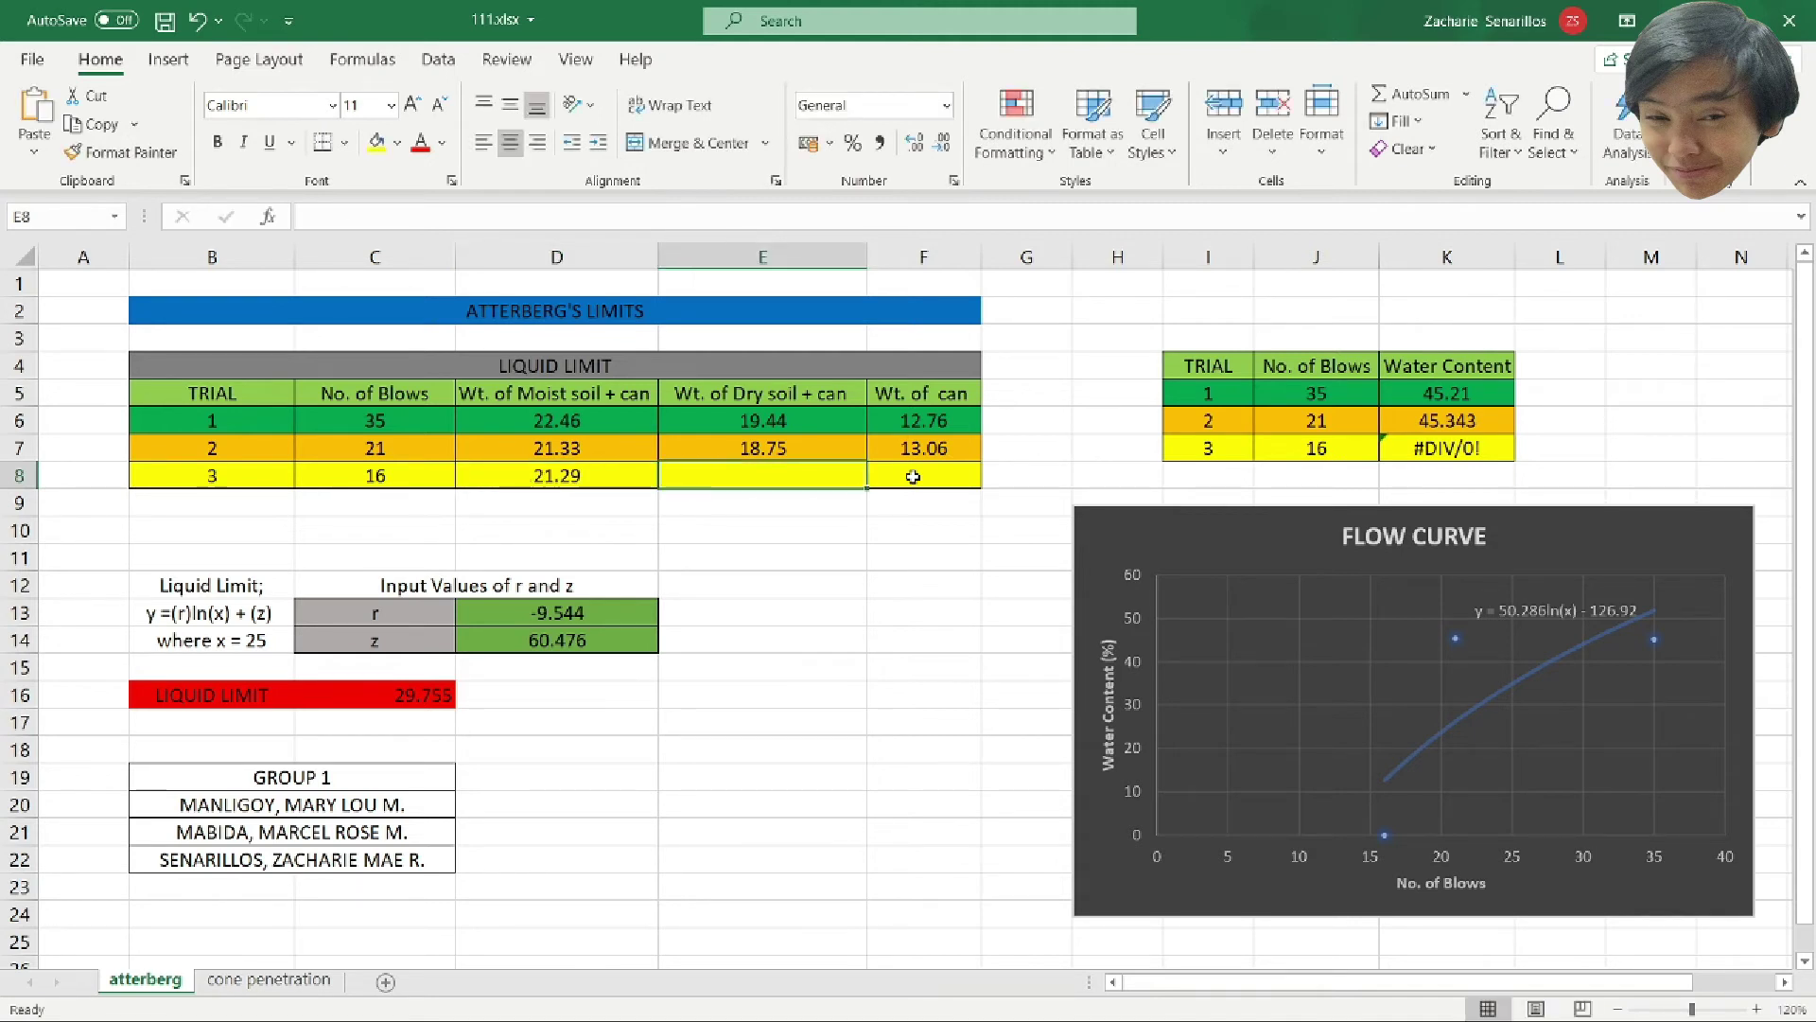
text(18.78)
key(Tab)
text(1)
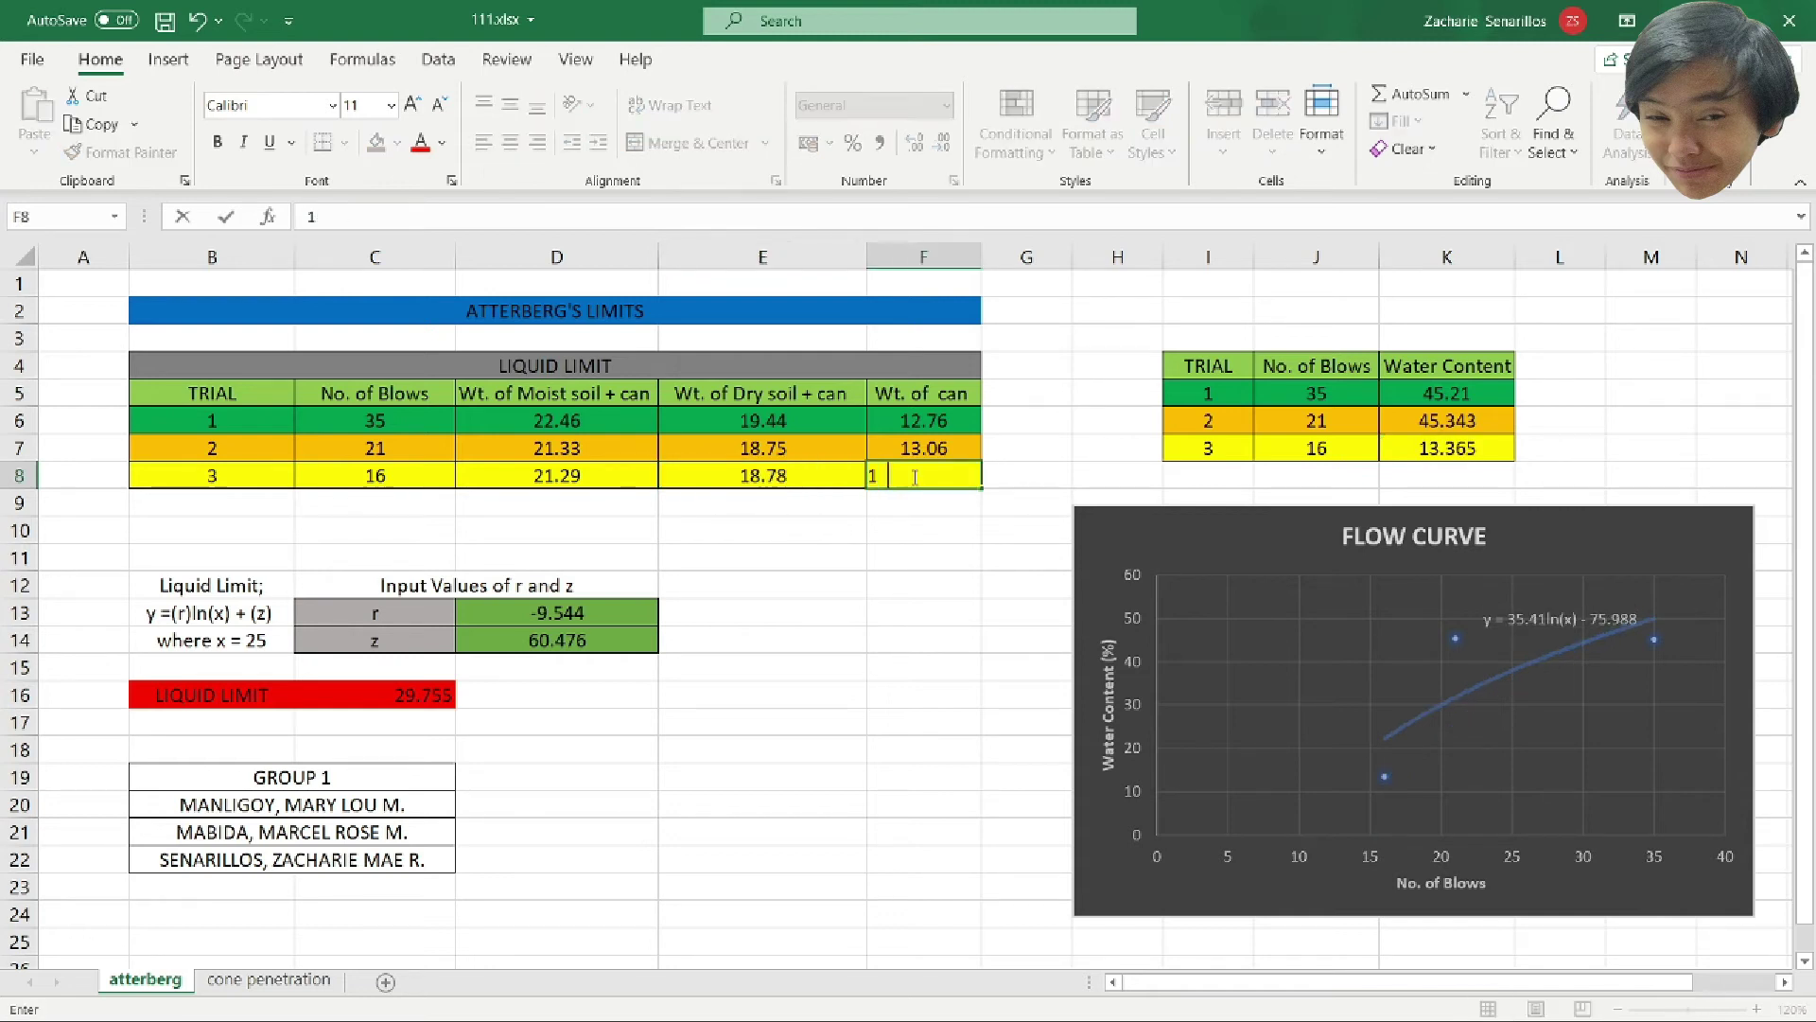
text(3.26)
key(Tab)
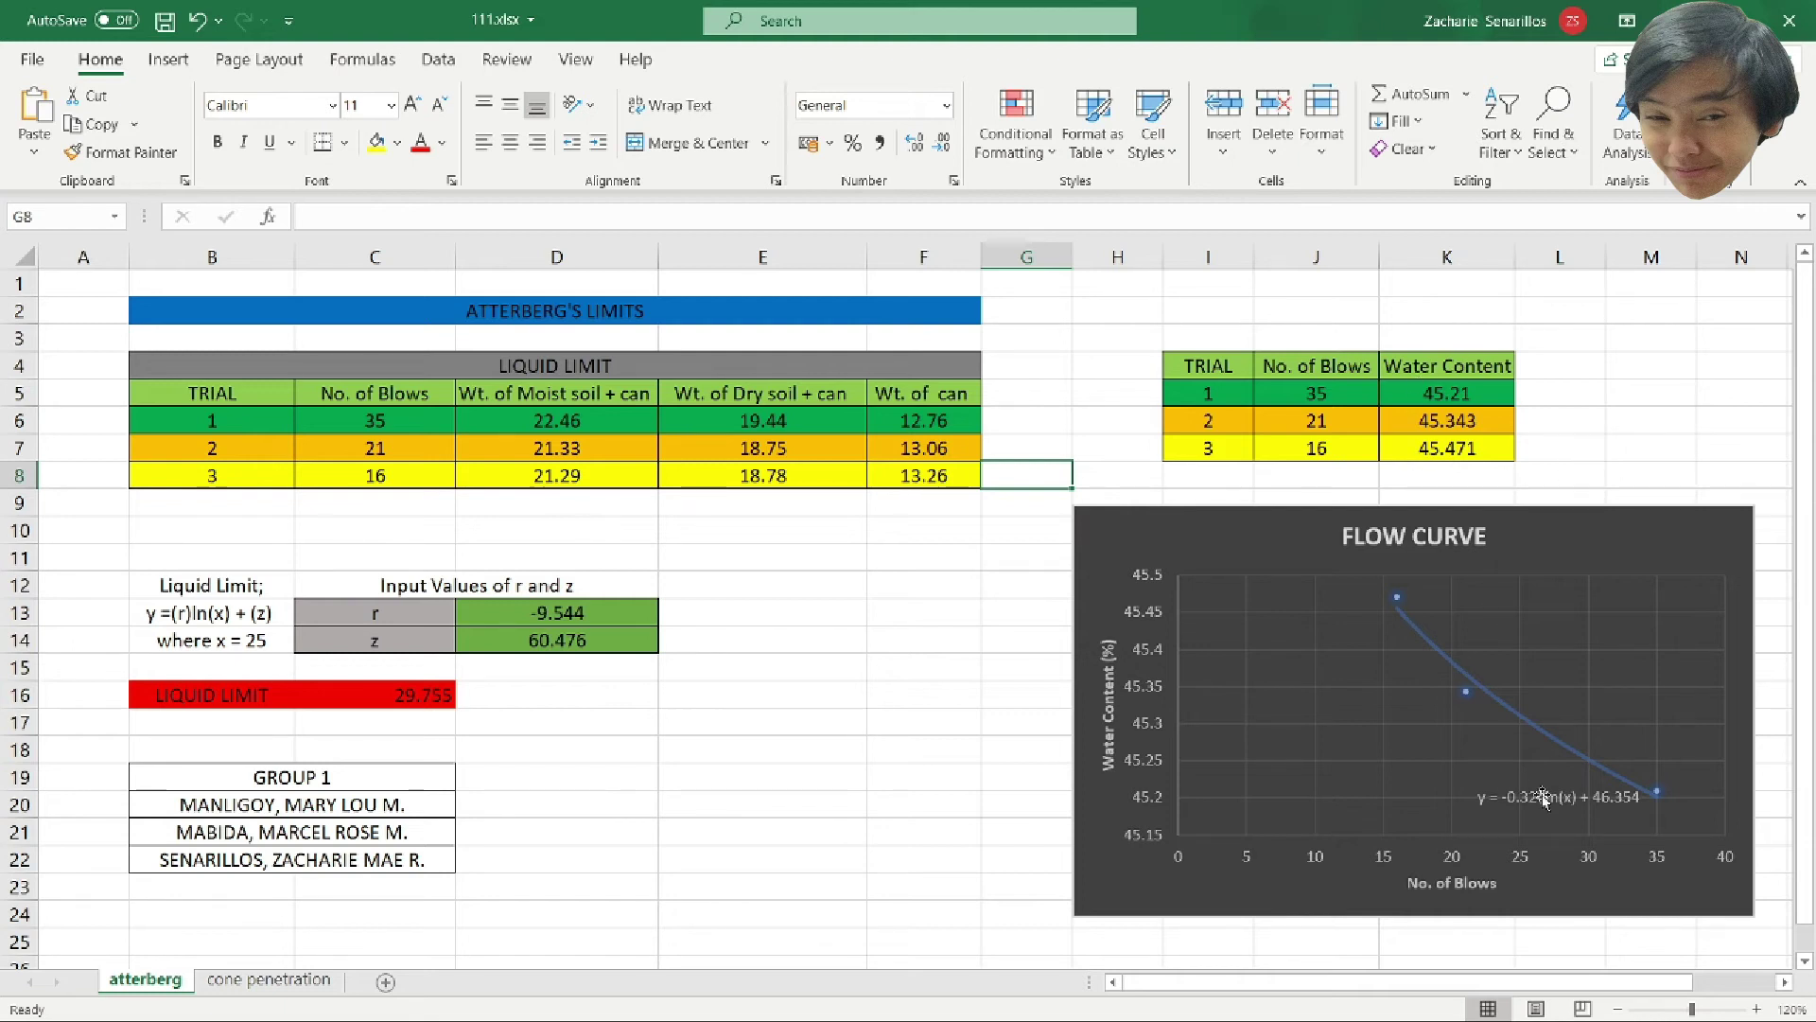
Set the input value r to -0.324, the ln(x) coefficient of the flow curve's trendline equation.
click(598, 616)
double_click(598, 616)
key(BackSpace)
key(BackSpace)
key(BackSpace)
key(BackSpace)
key(BackSpace)
key(BackSpace)
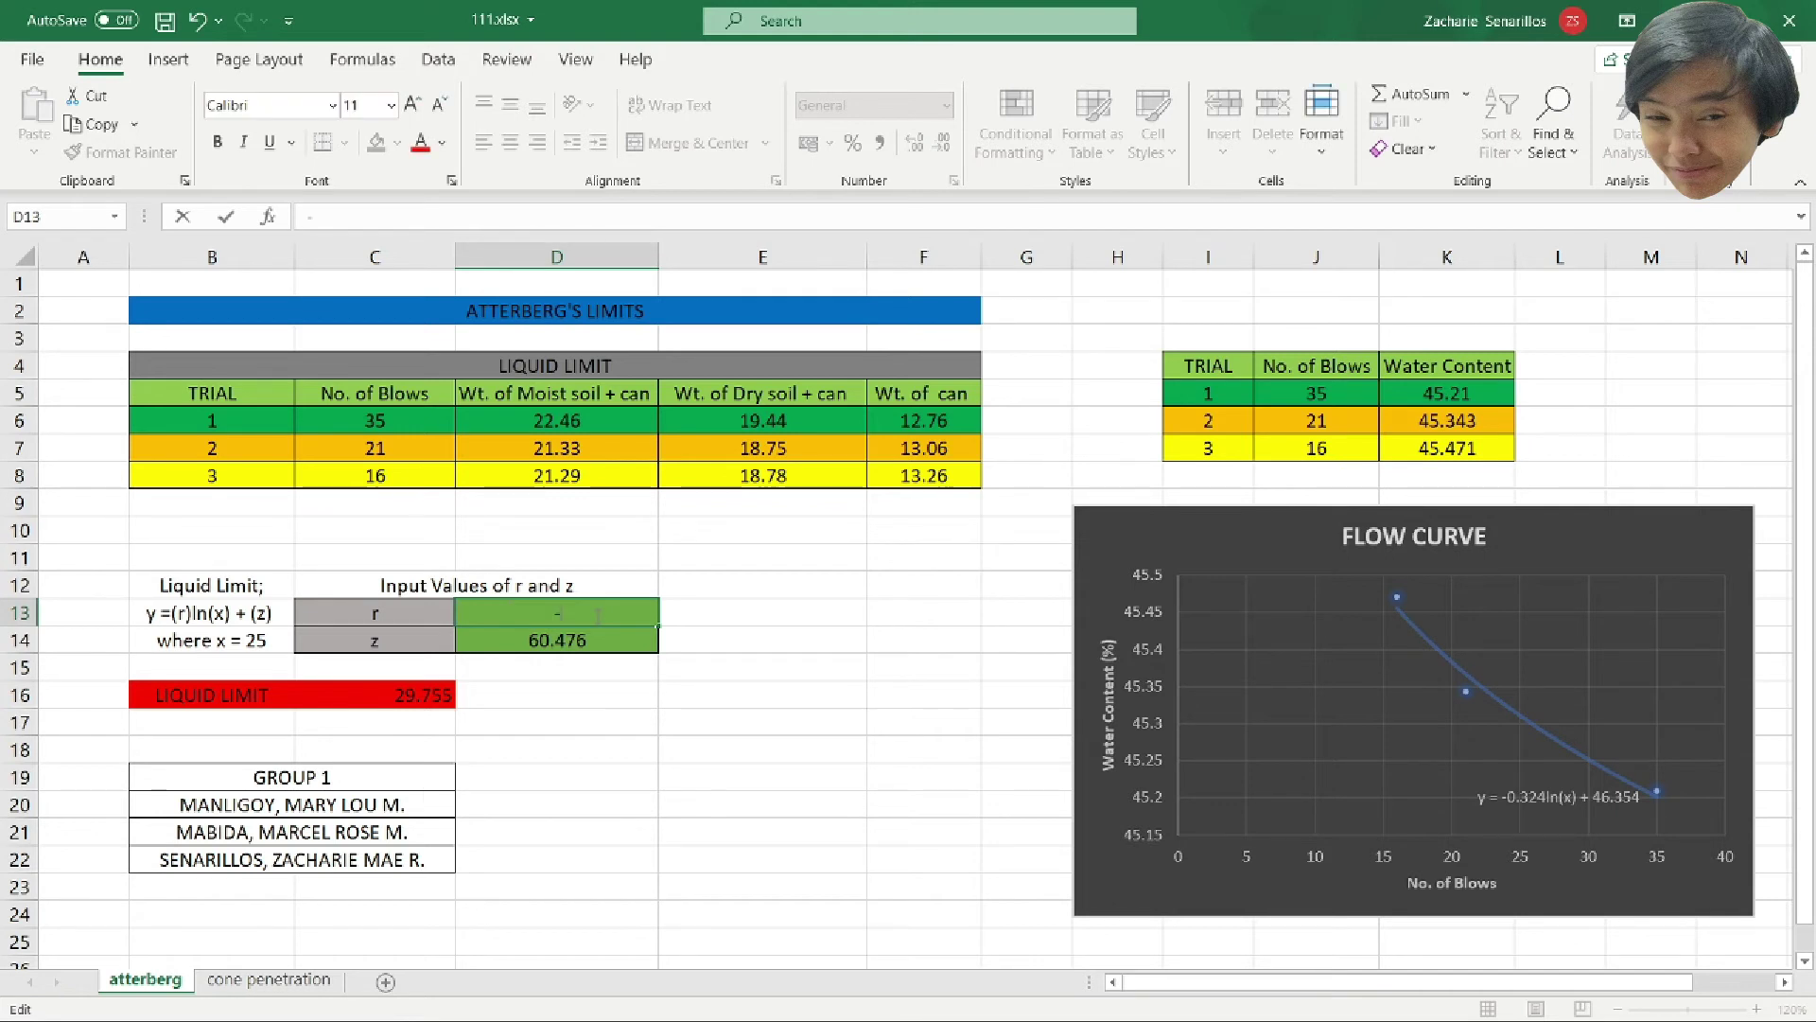
text(-0.3)
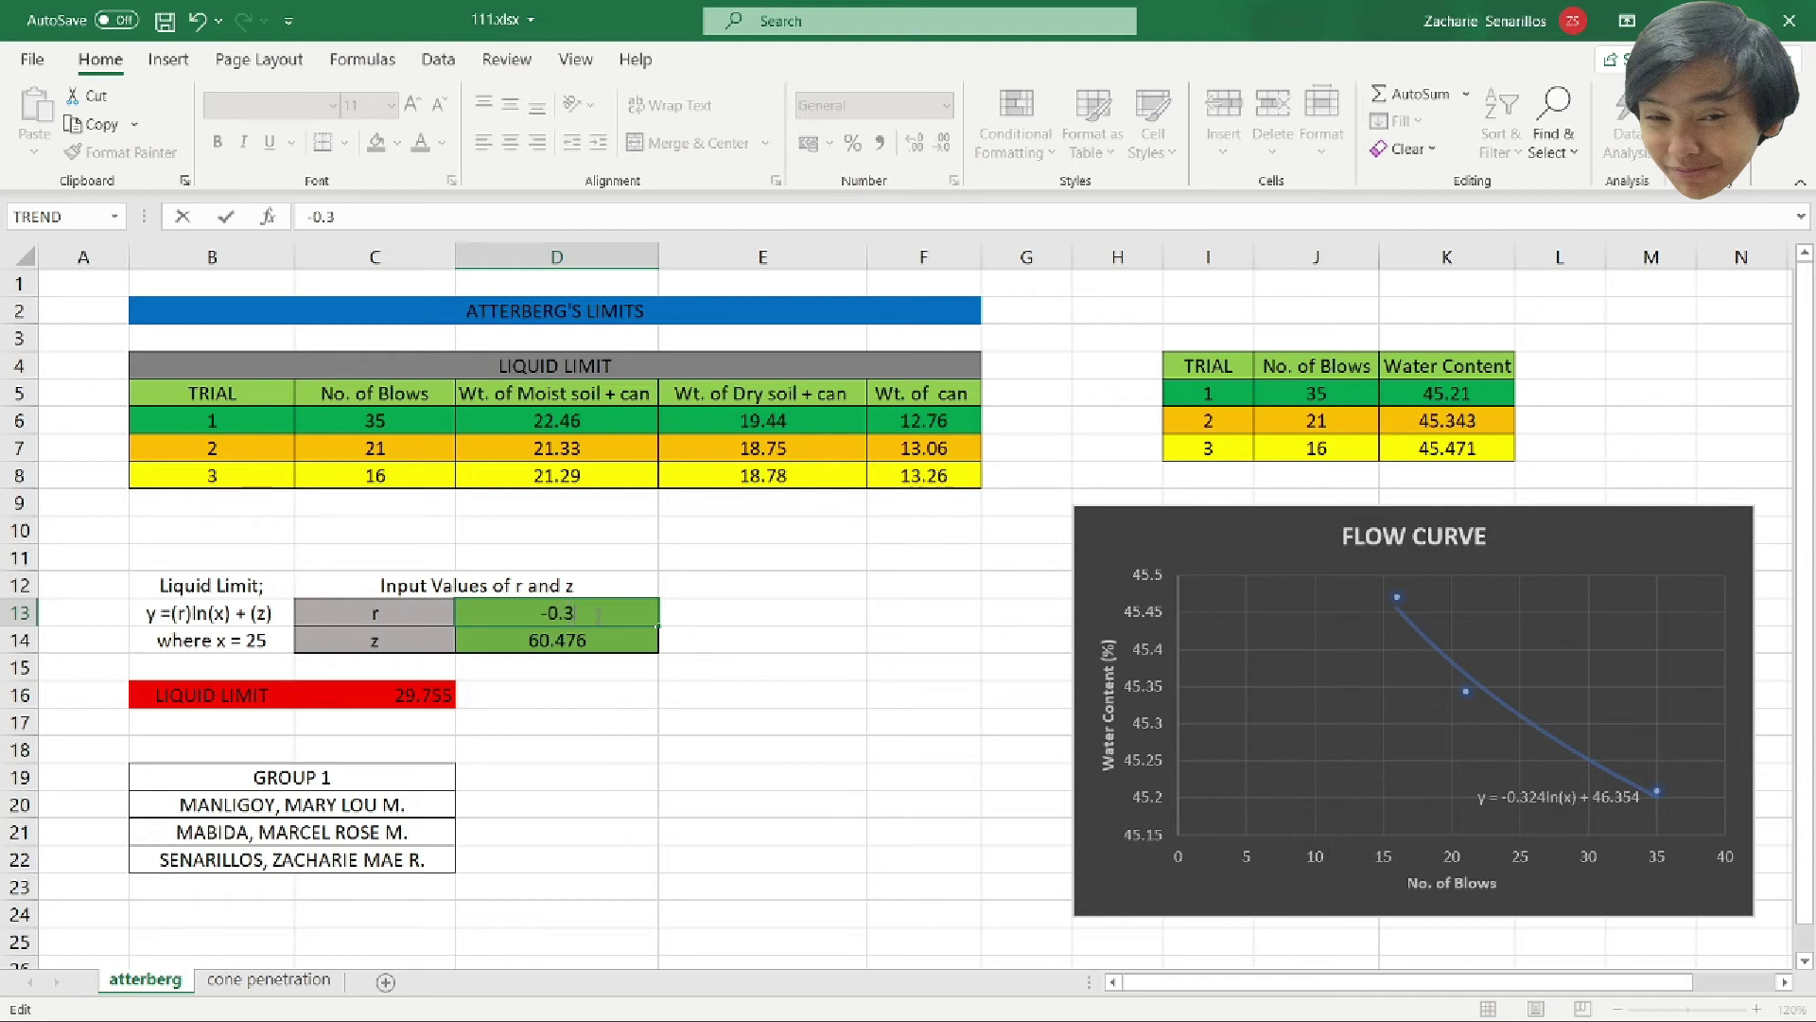
text(24)
key(Return)
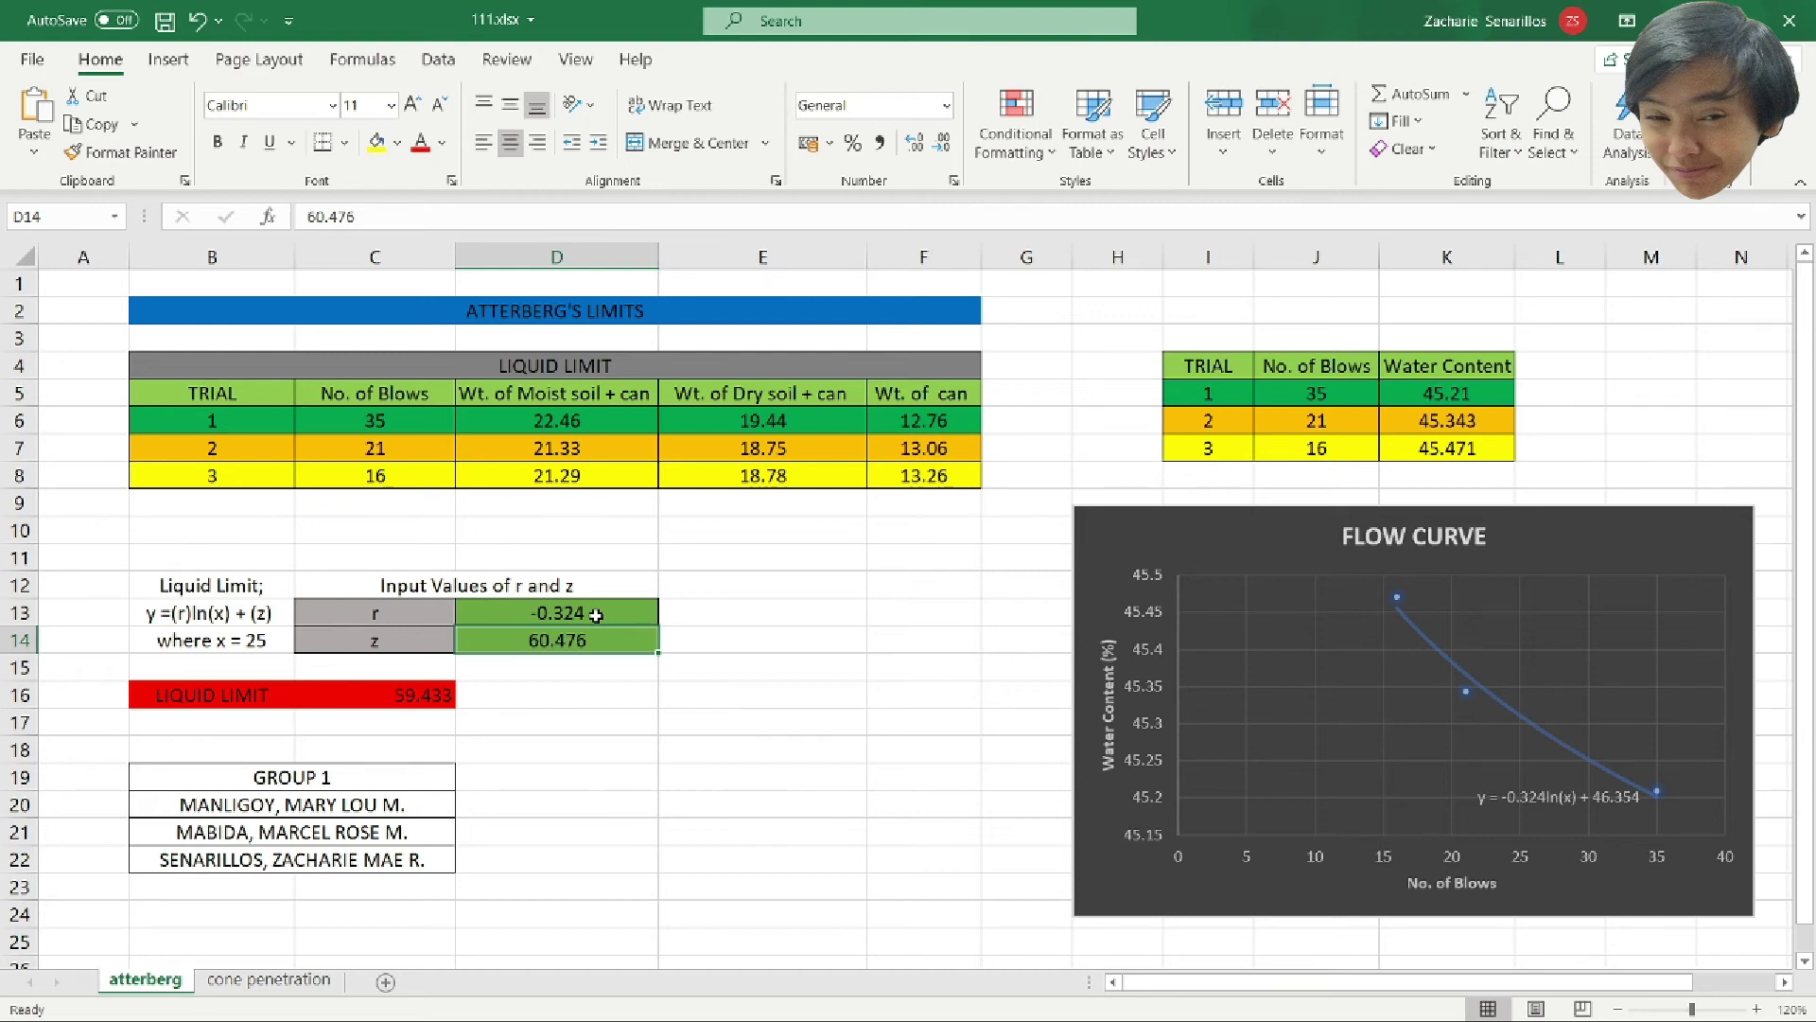
Set the input value z to 46.354, the constant of the flow curve's trendline equation.
text(46.)
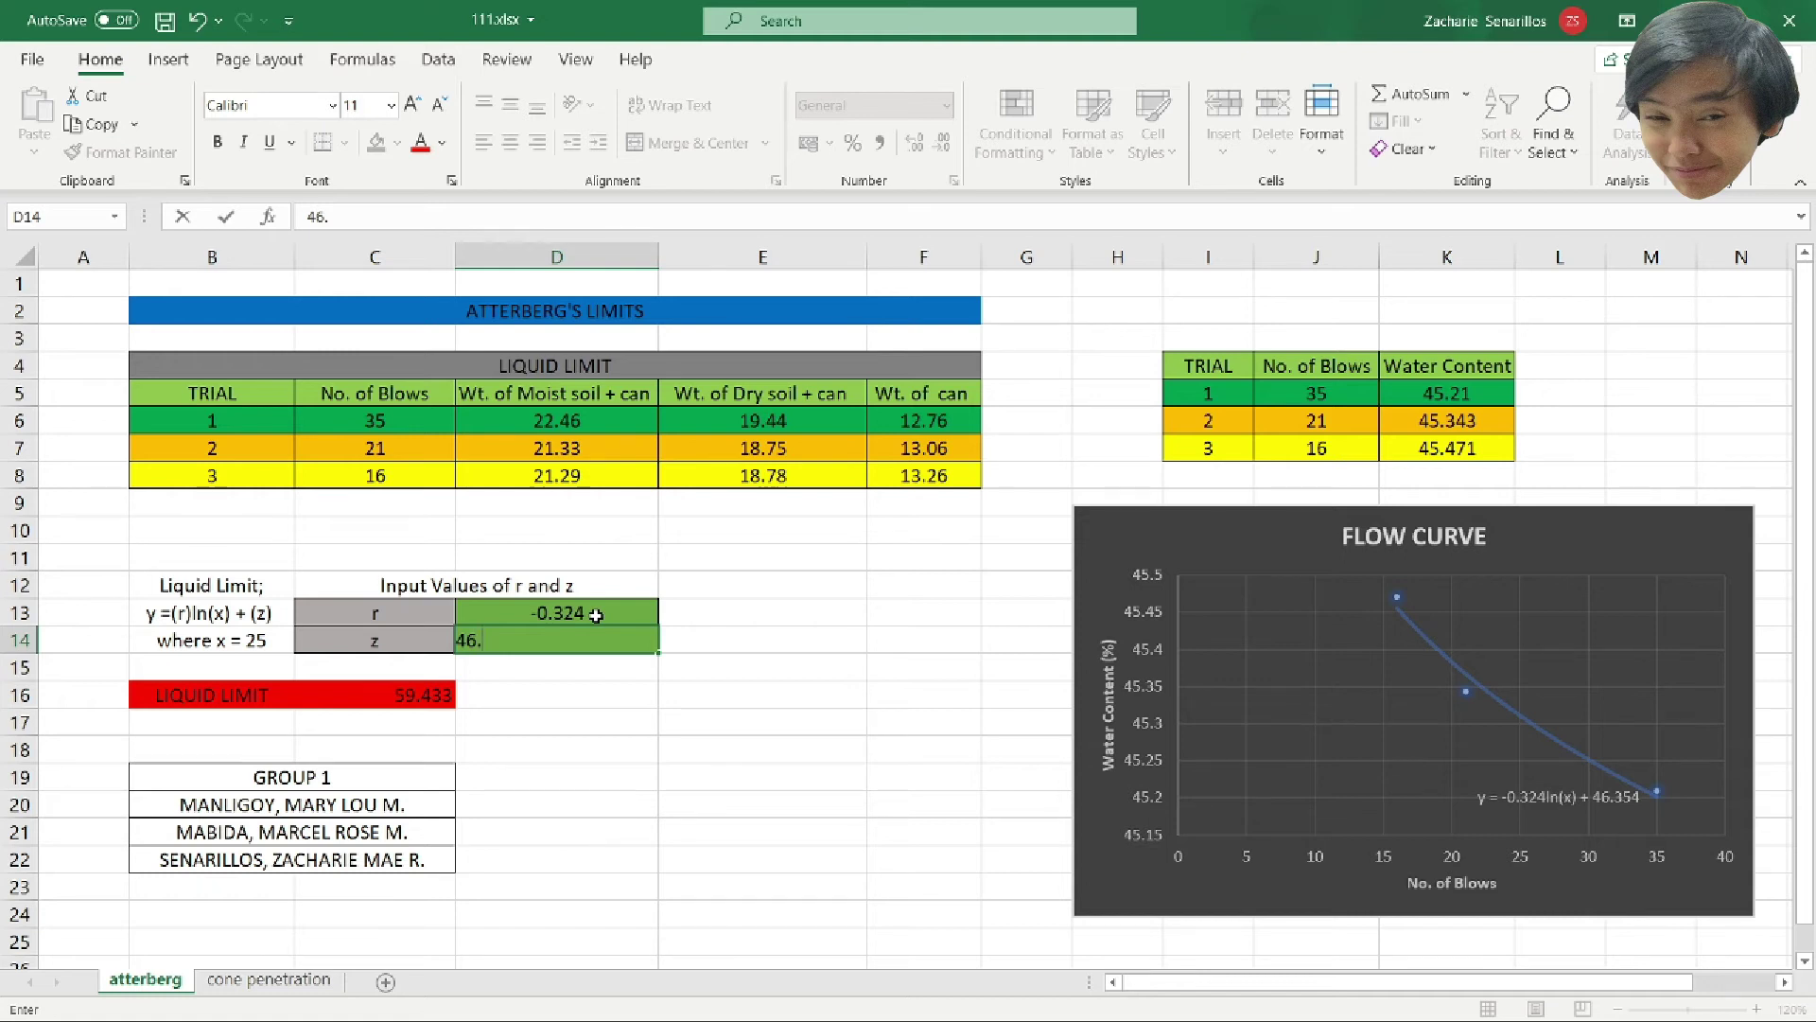
text(354)
key(Return)
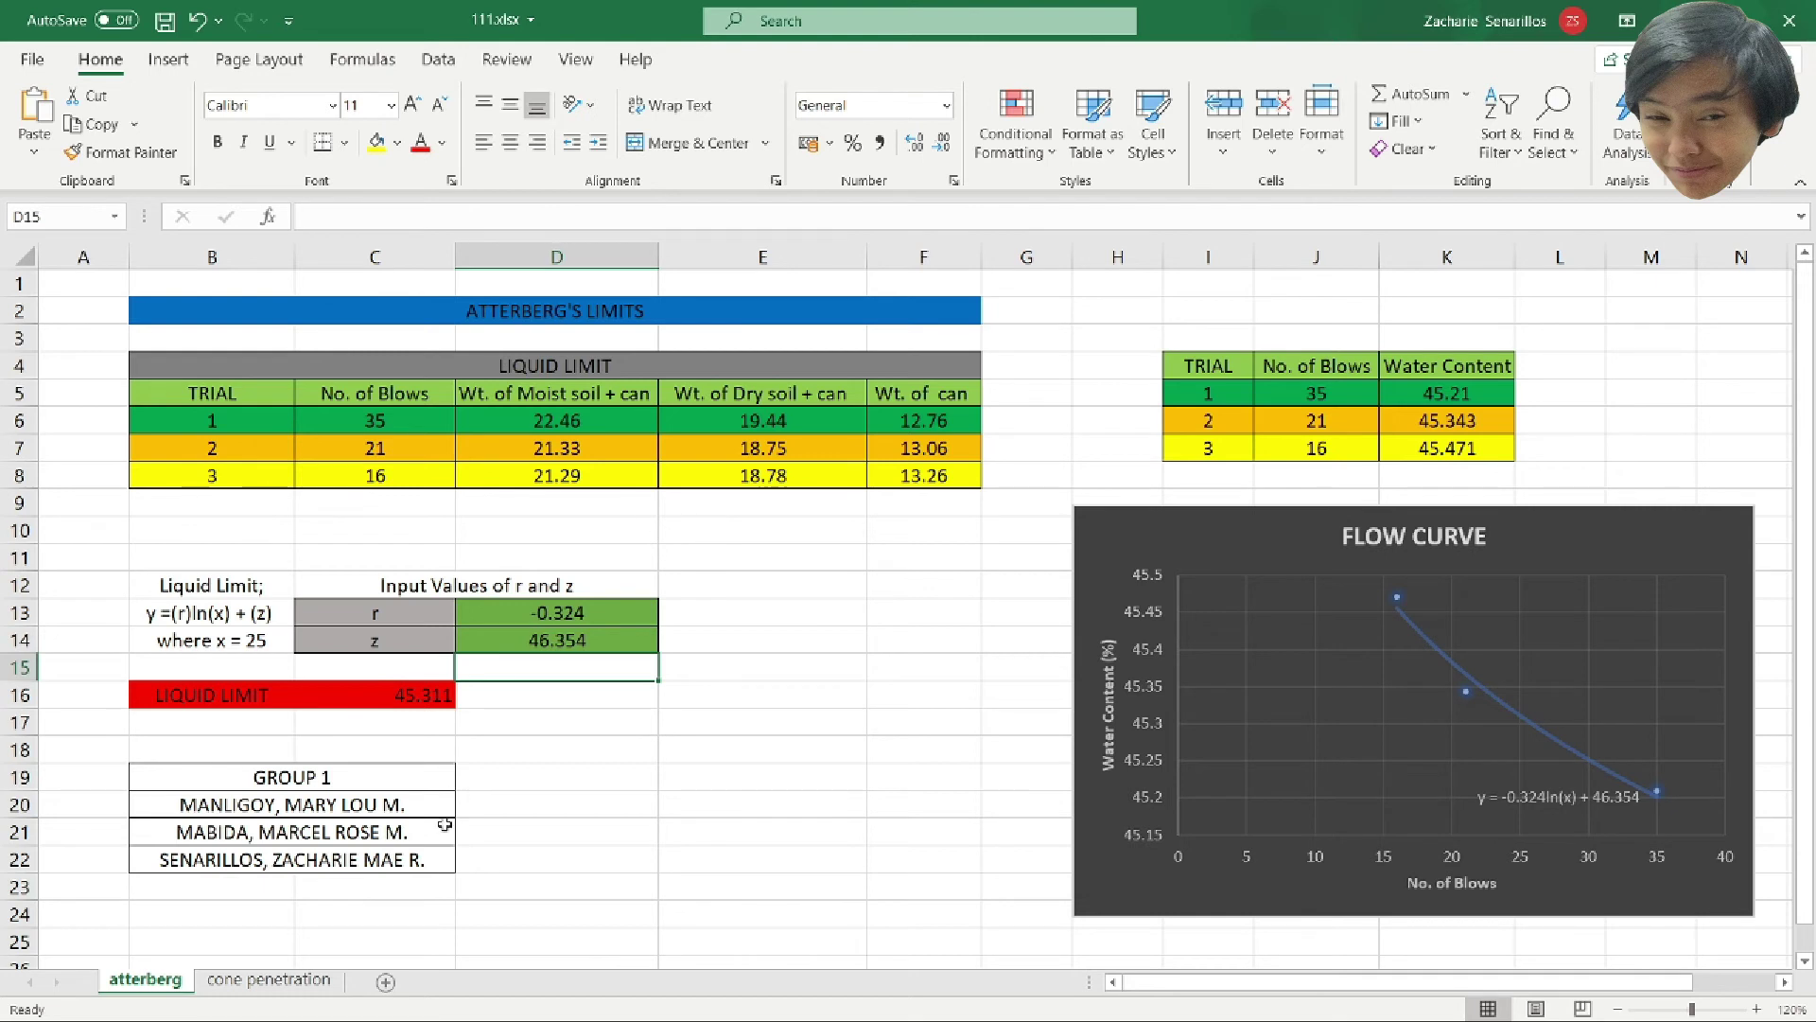
On the cone penetration sheet, clear the penetration and water content readings and the values of r and z.
click(279, 986)
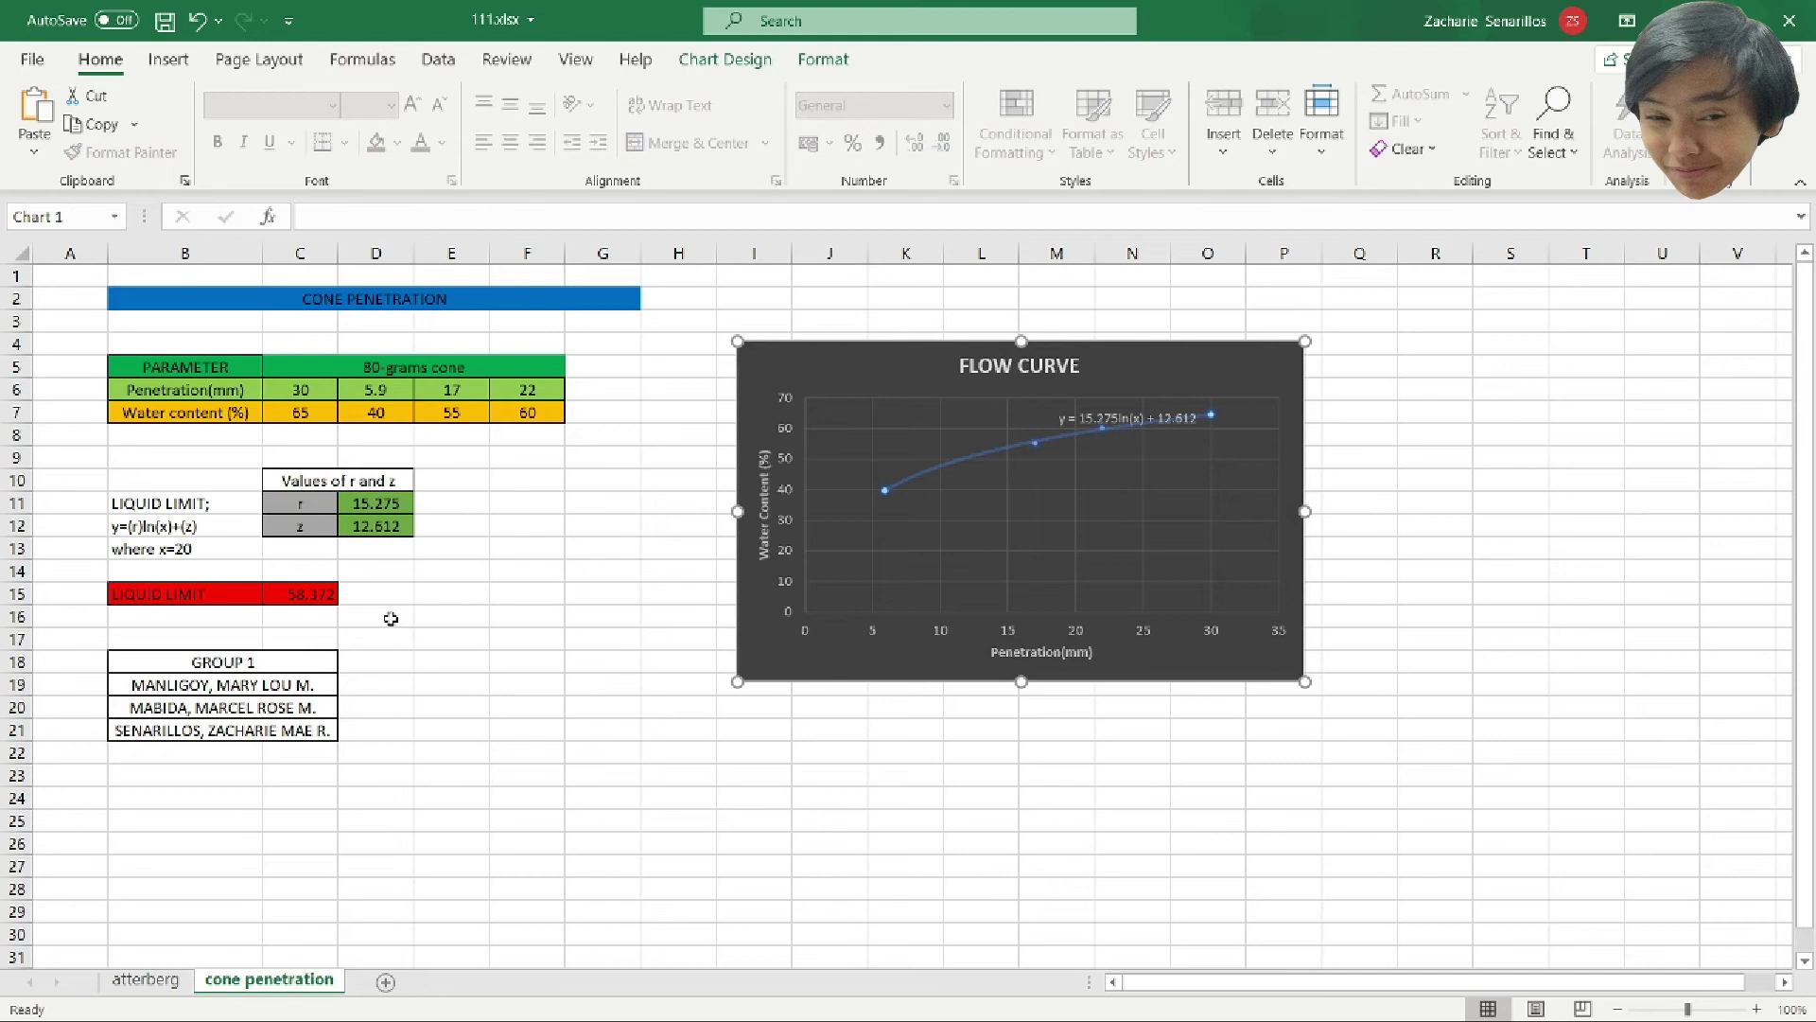
click(1757, 1010)
click(1757, 1010)
click(1757, 1011)
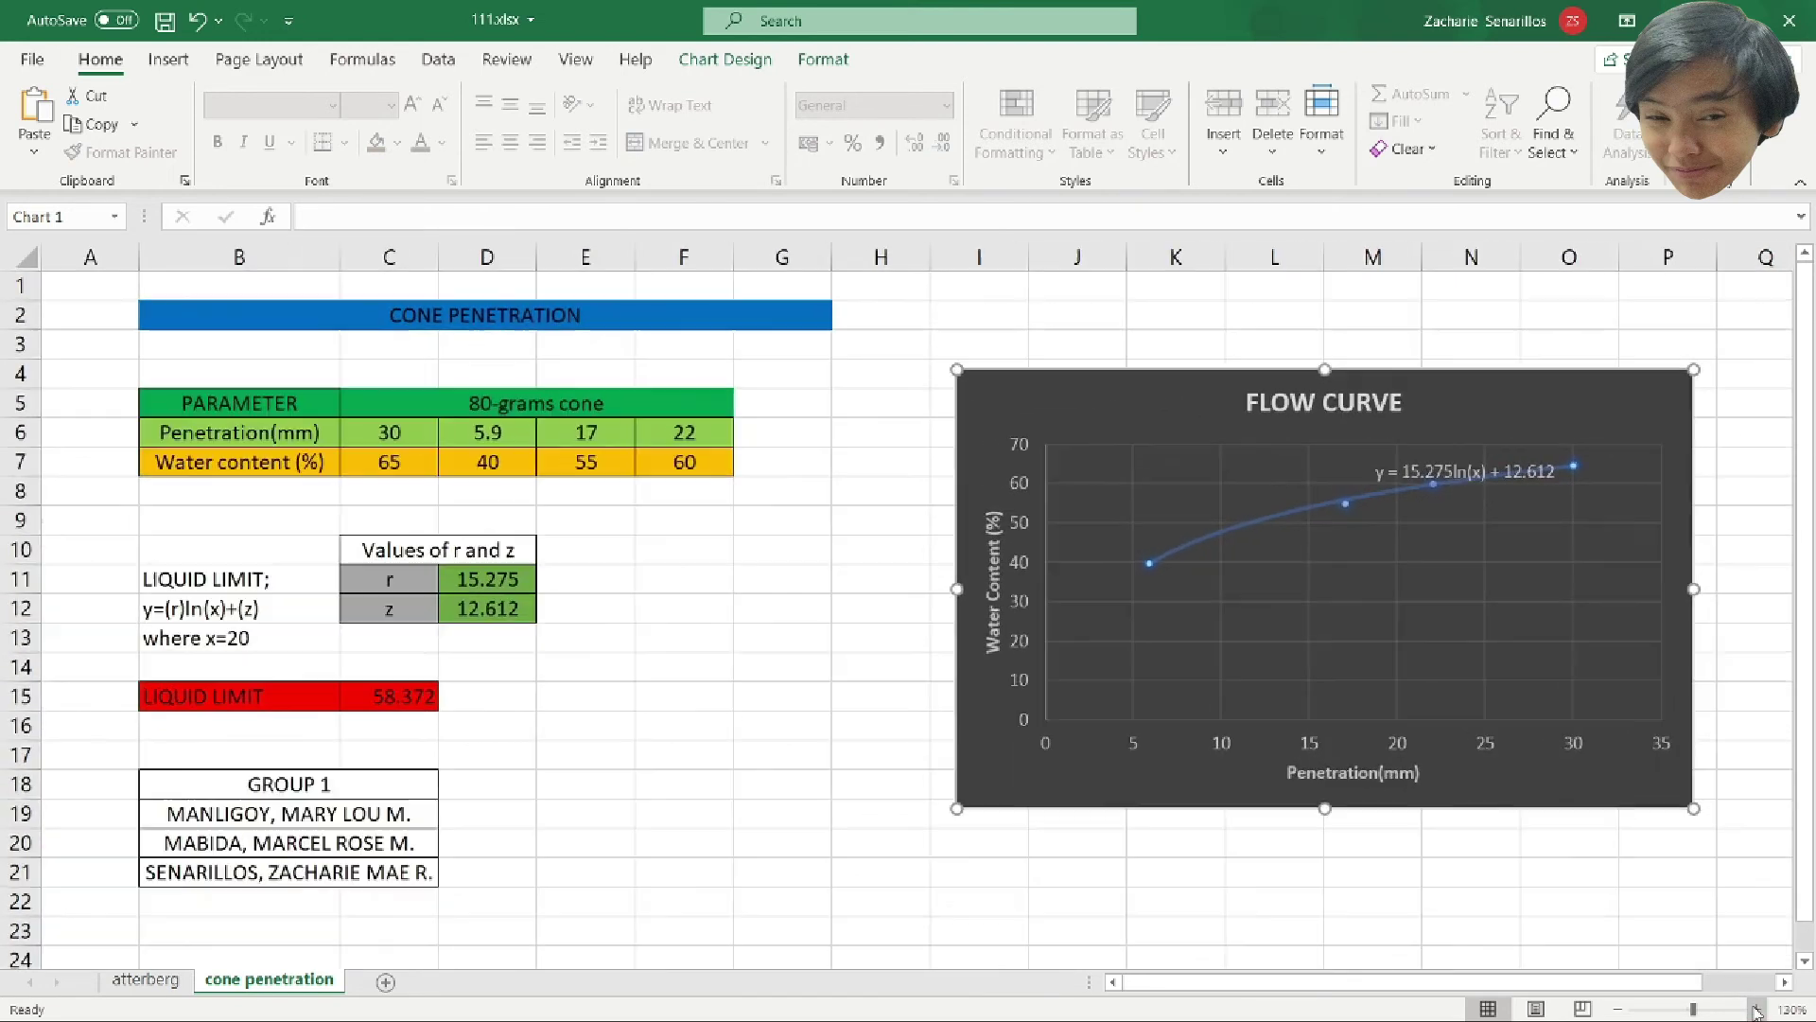
click(398, 432)
drag(459, 436, 689, 487)
key(Delete)
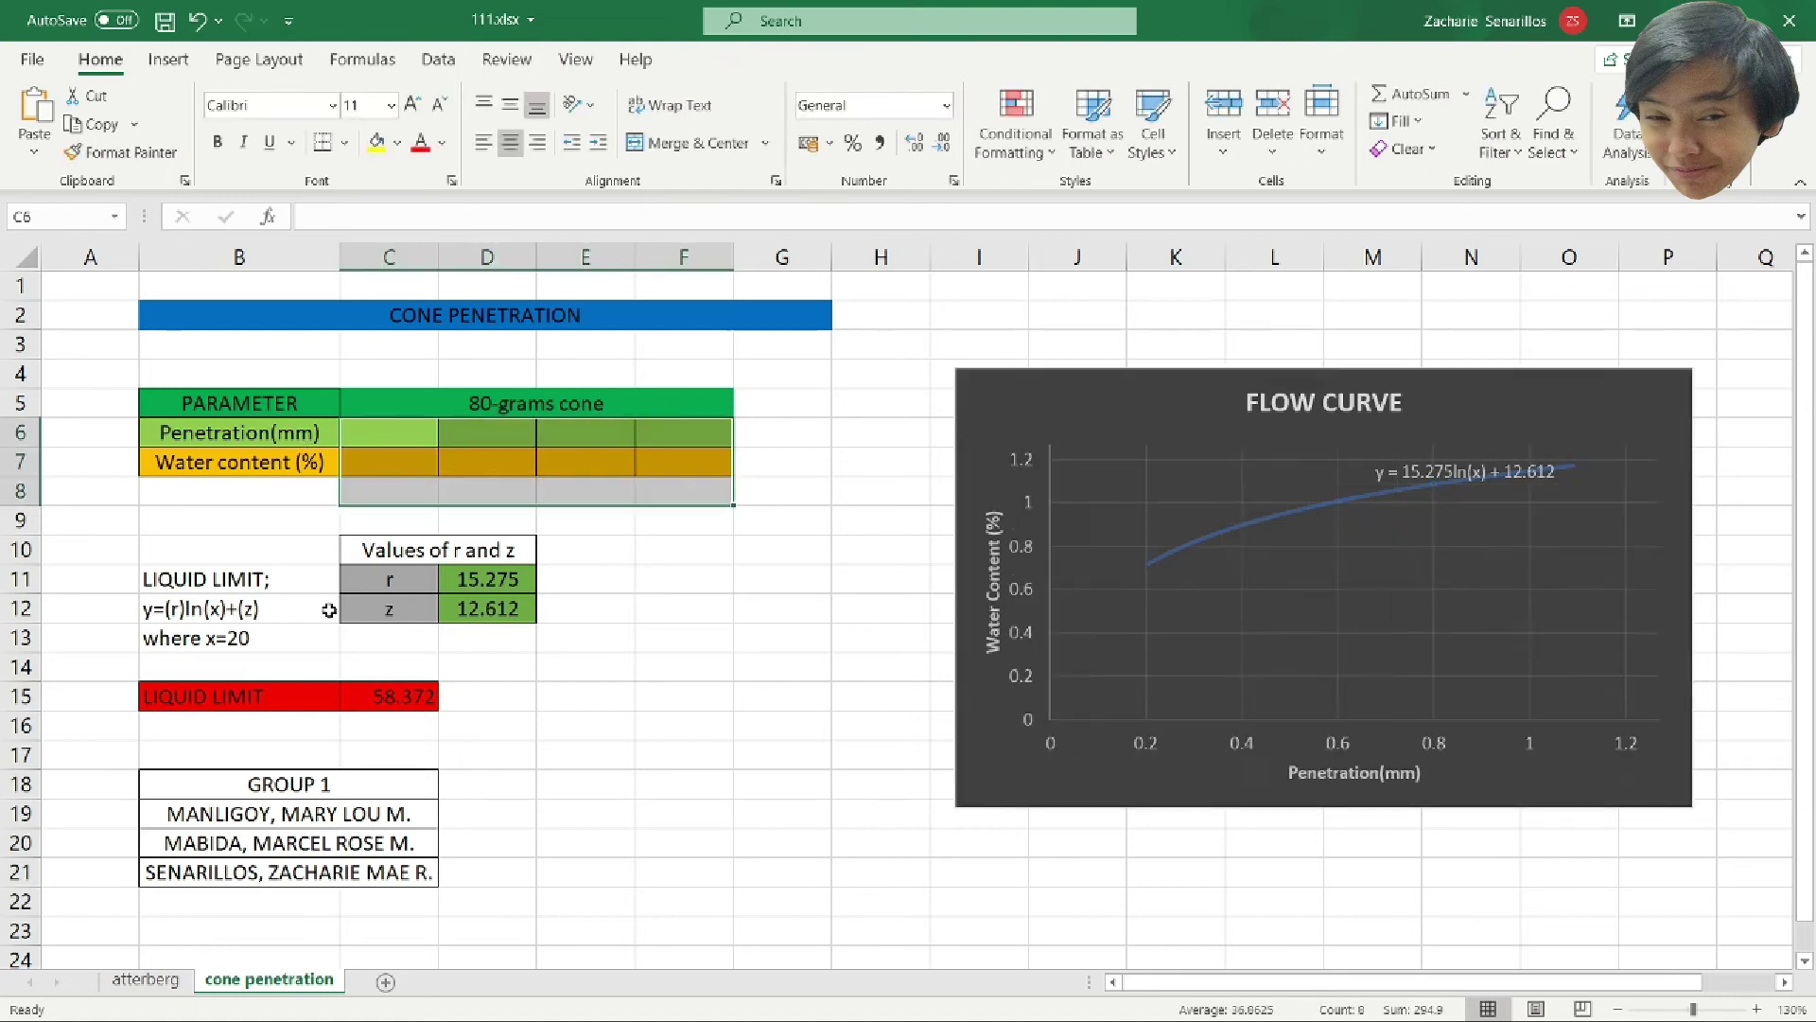
drag(463, 581, 480, 607)
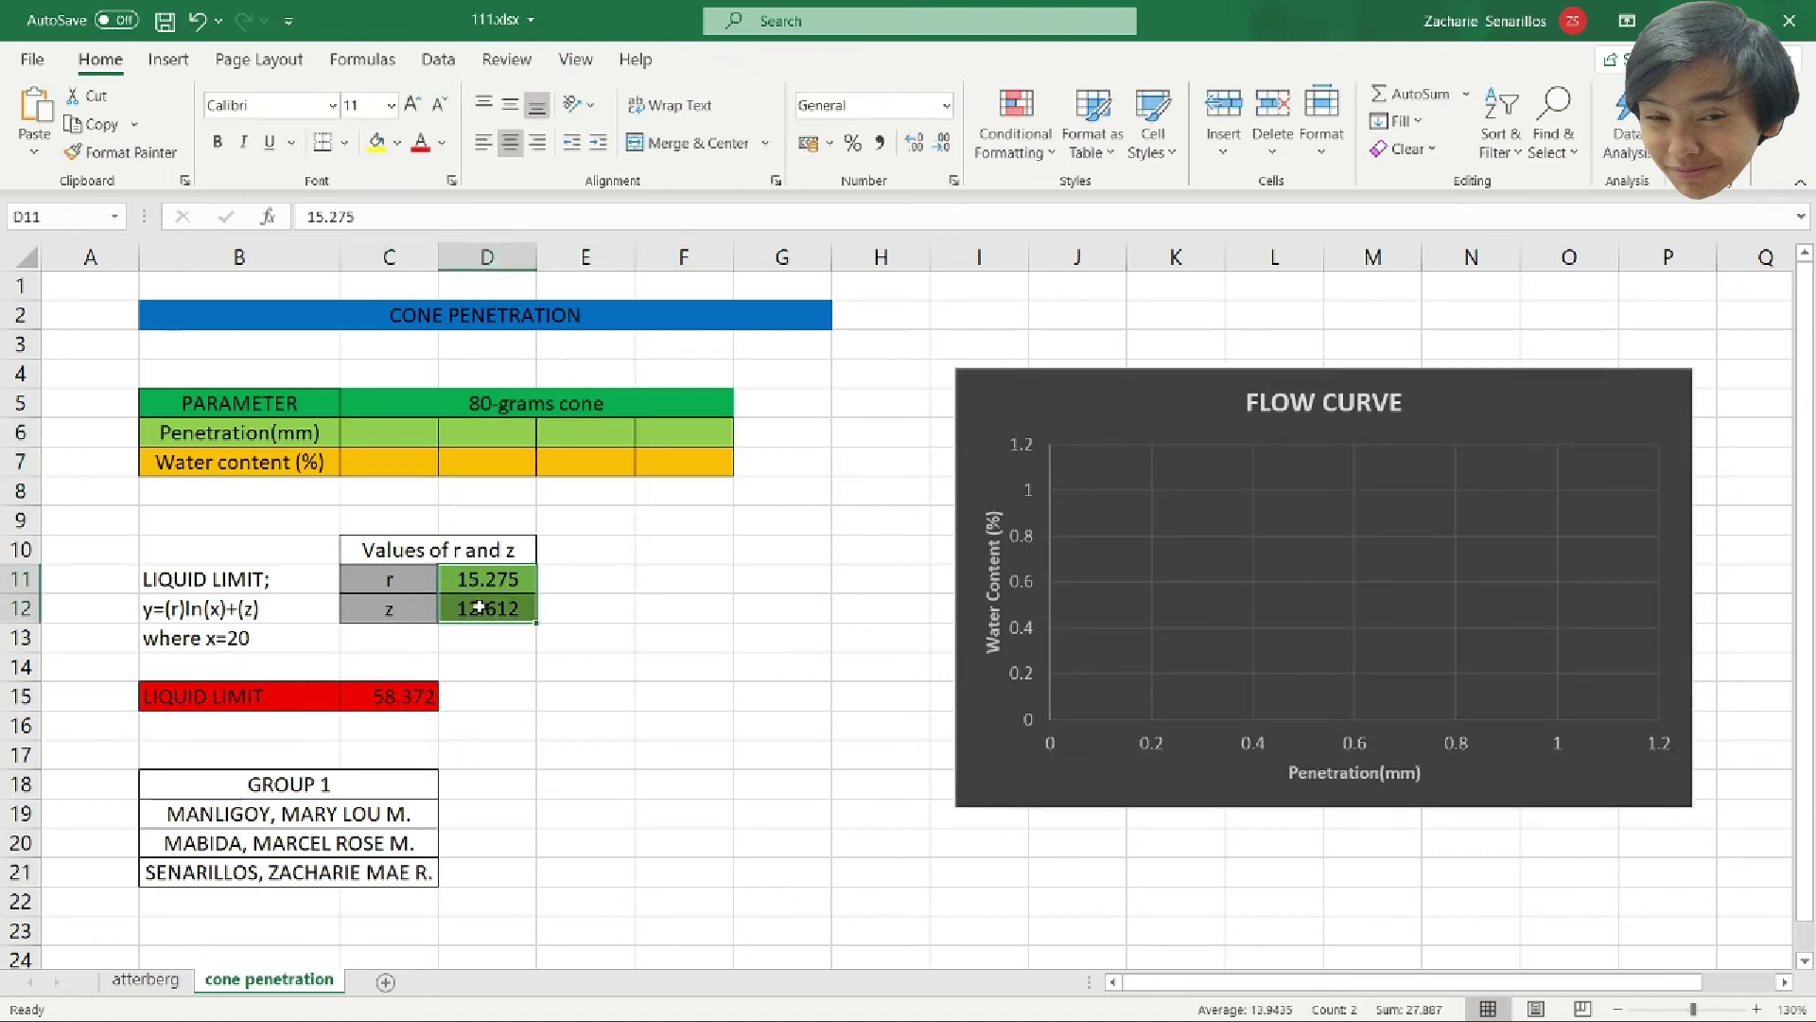
key(Delete)
Enter penetration readings of 9.1, 17 and 22 mm in the first three trial columns of the 80-grams cone table.
click(382, 436)
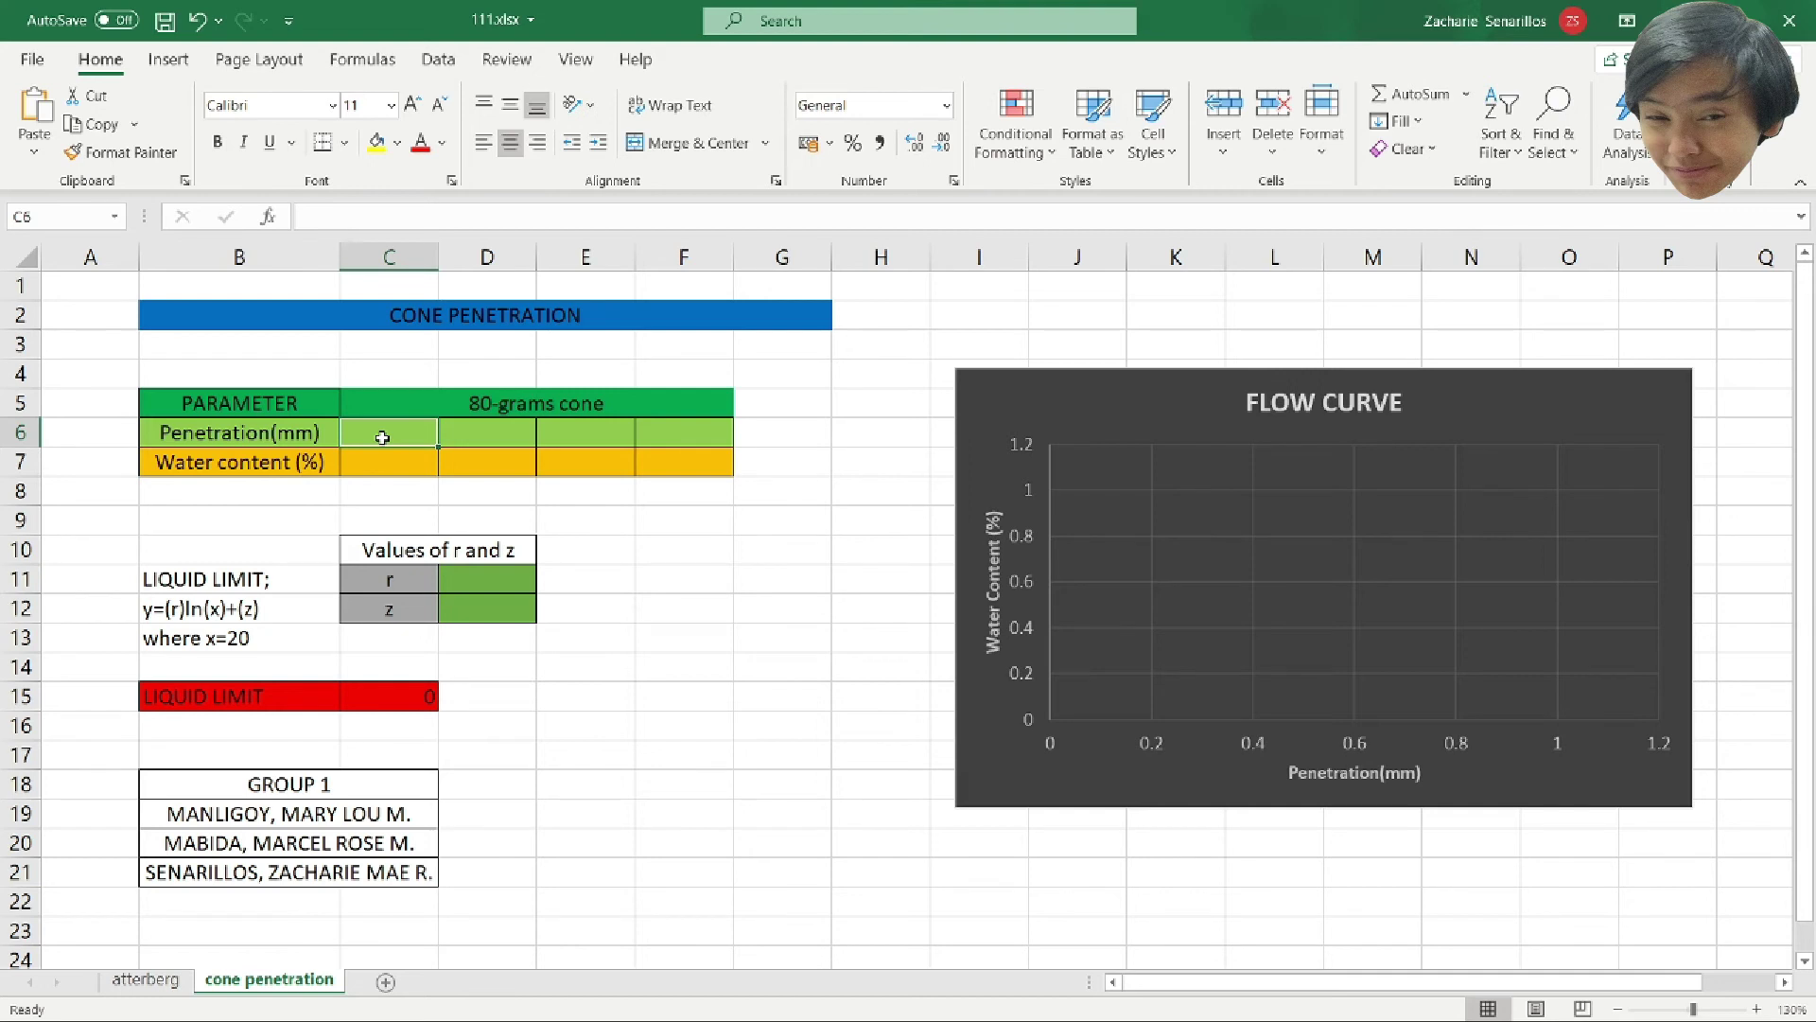
text(9.1)
key(Tab)
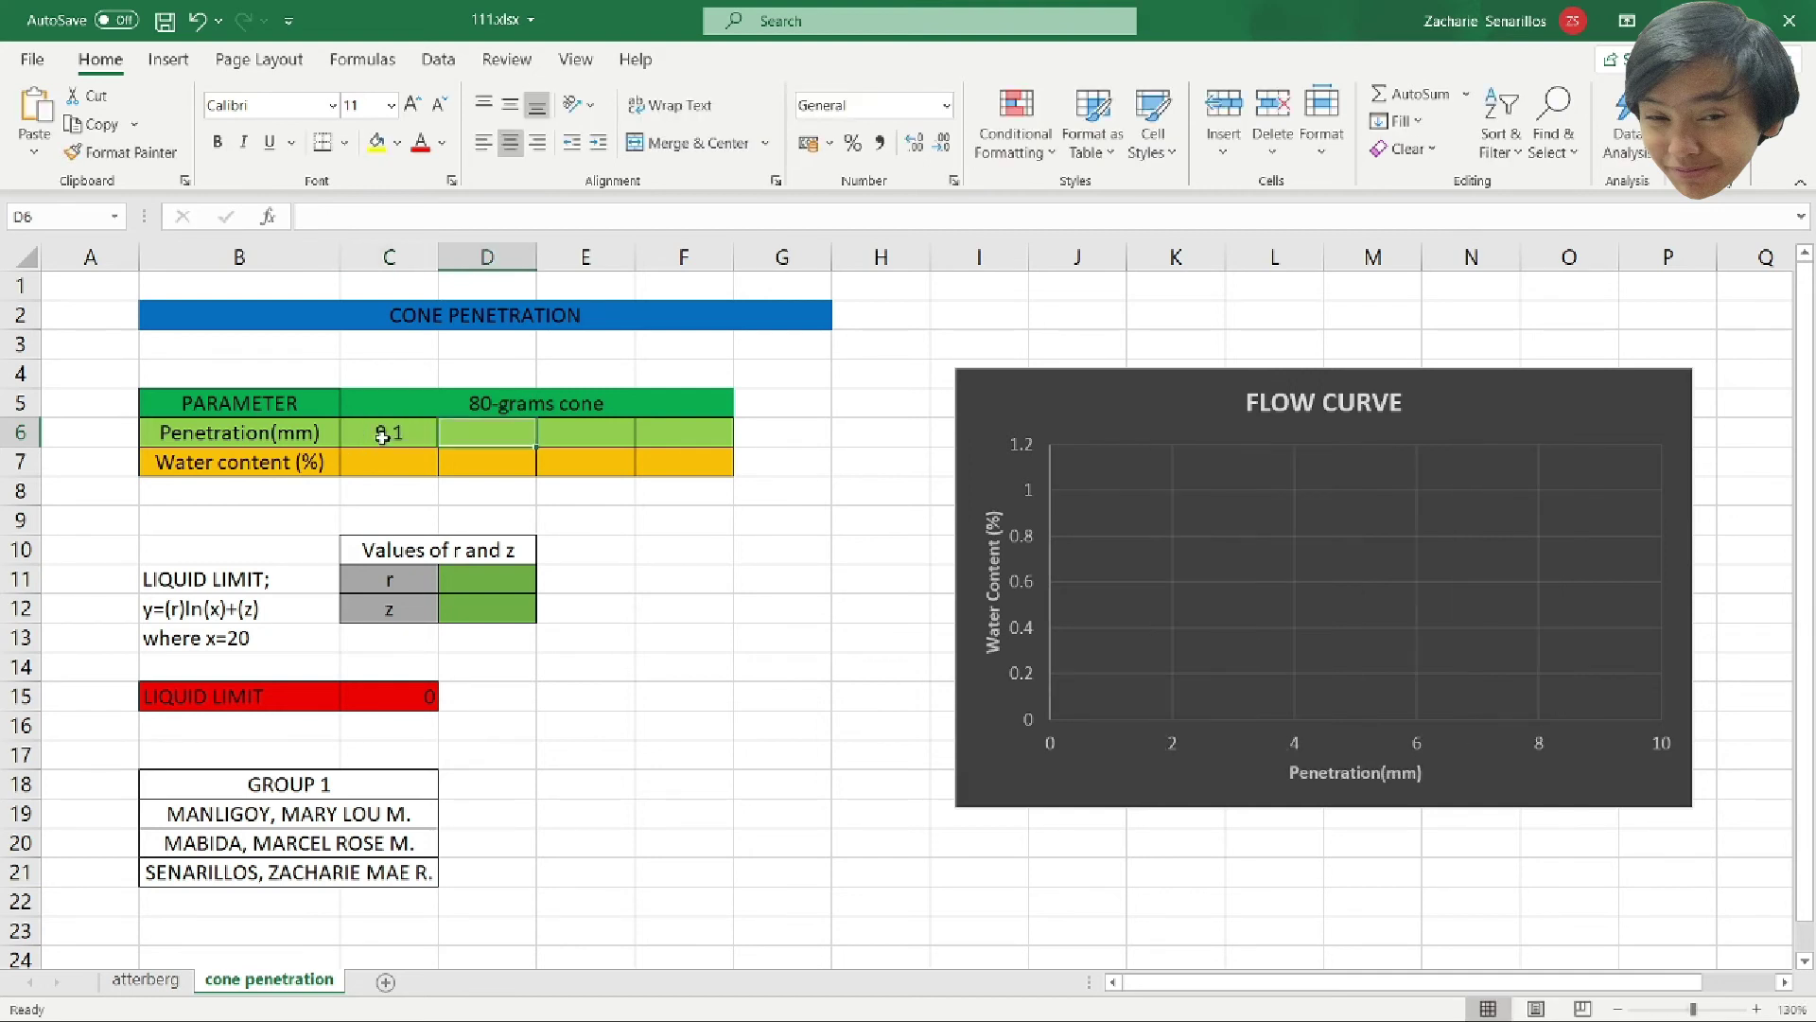
text(17)
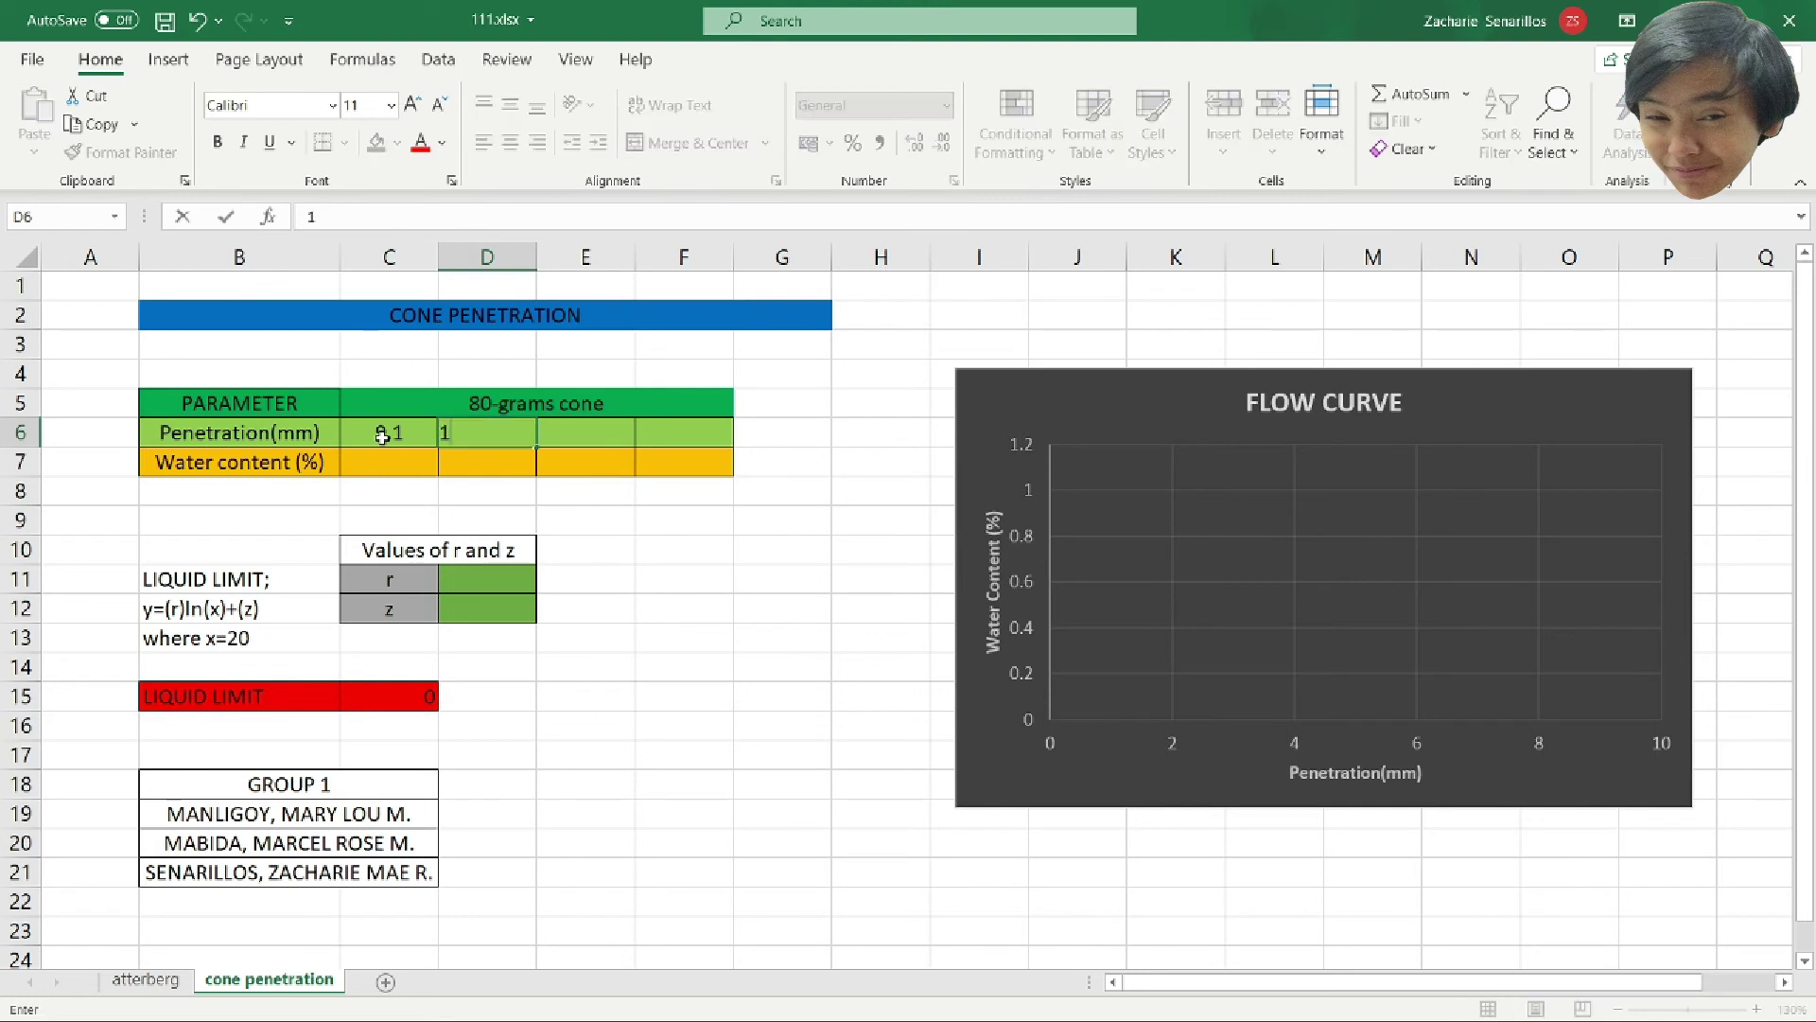
key(Tab)
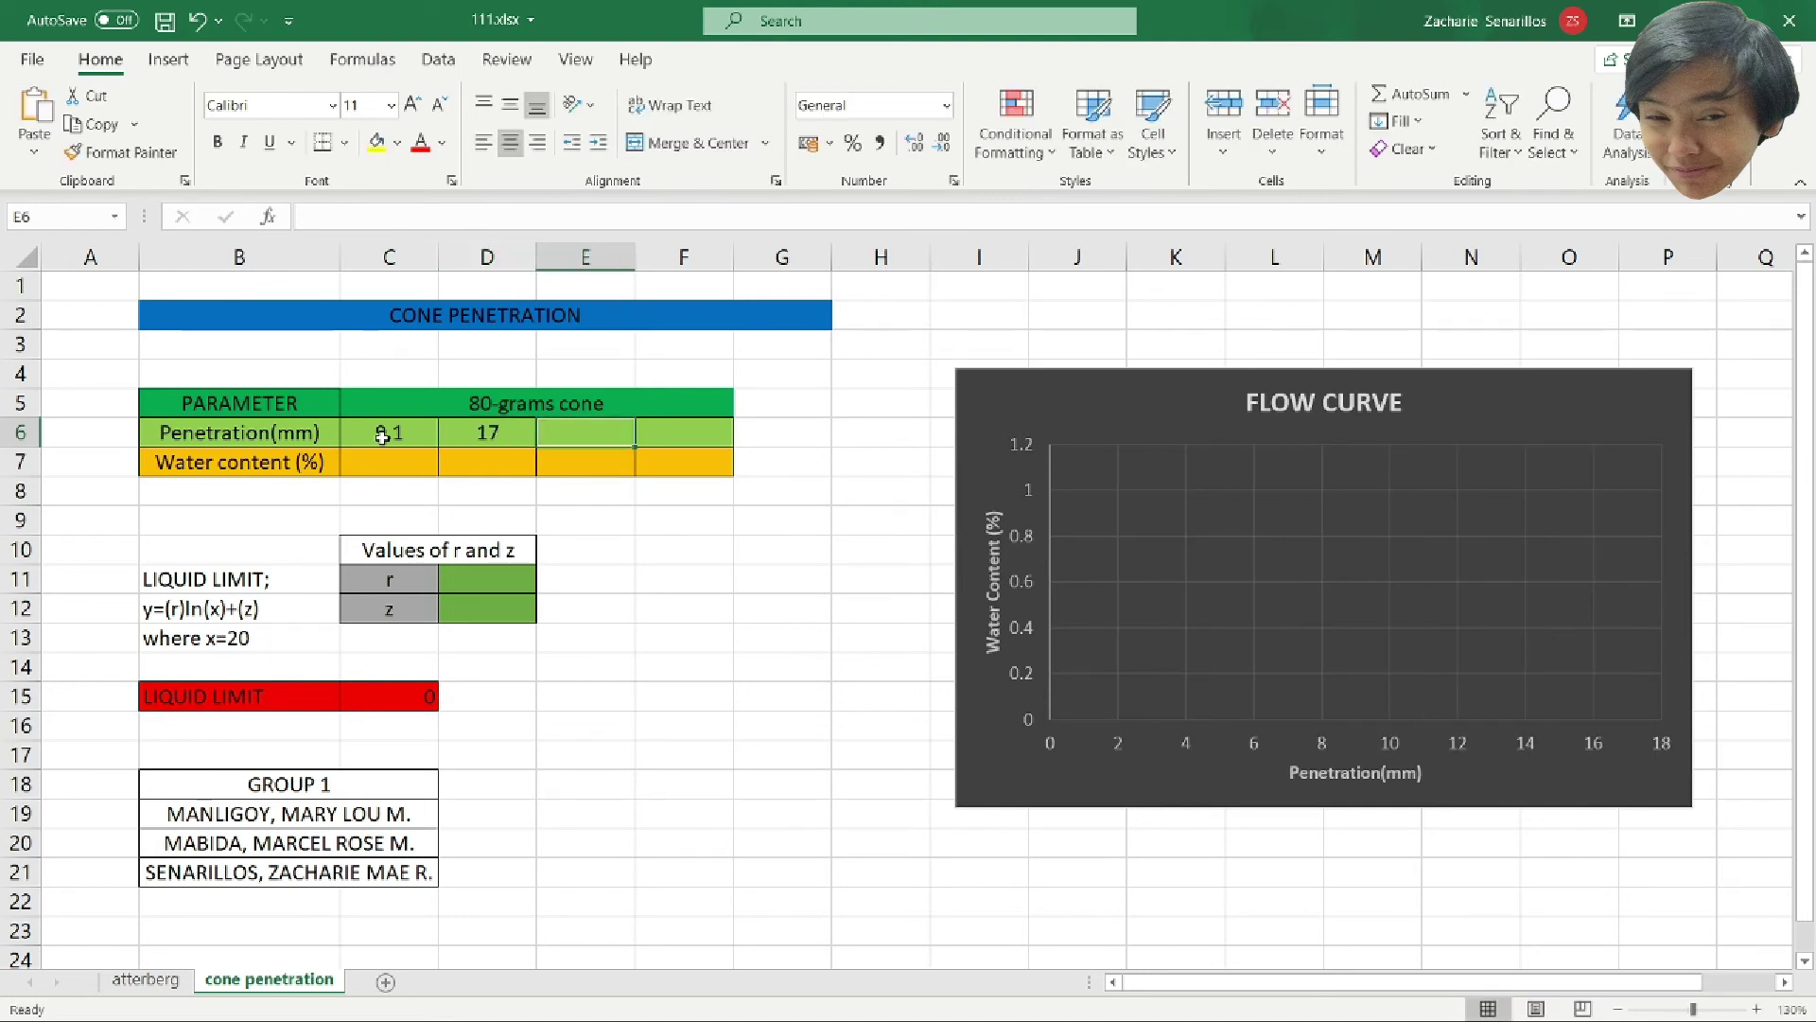
text(2)
key(Tab)
key(Left)
text(22)
key(Return)
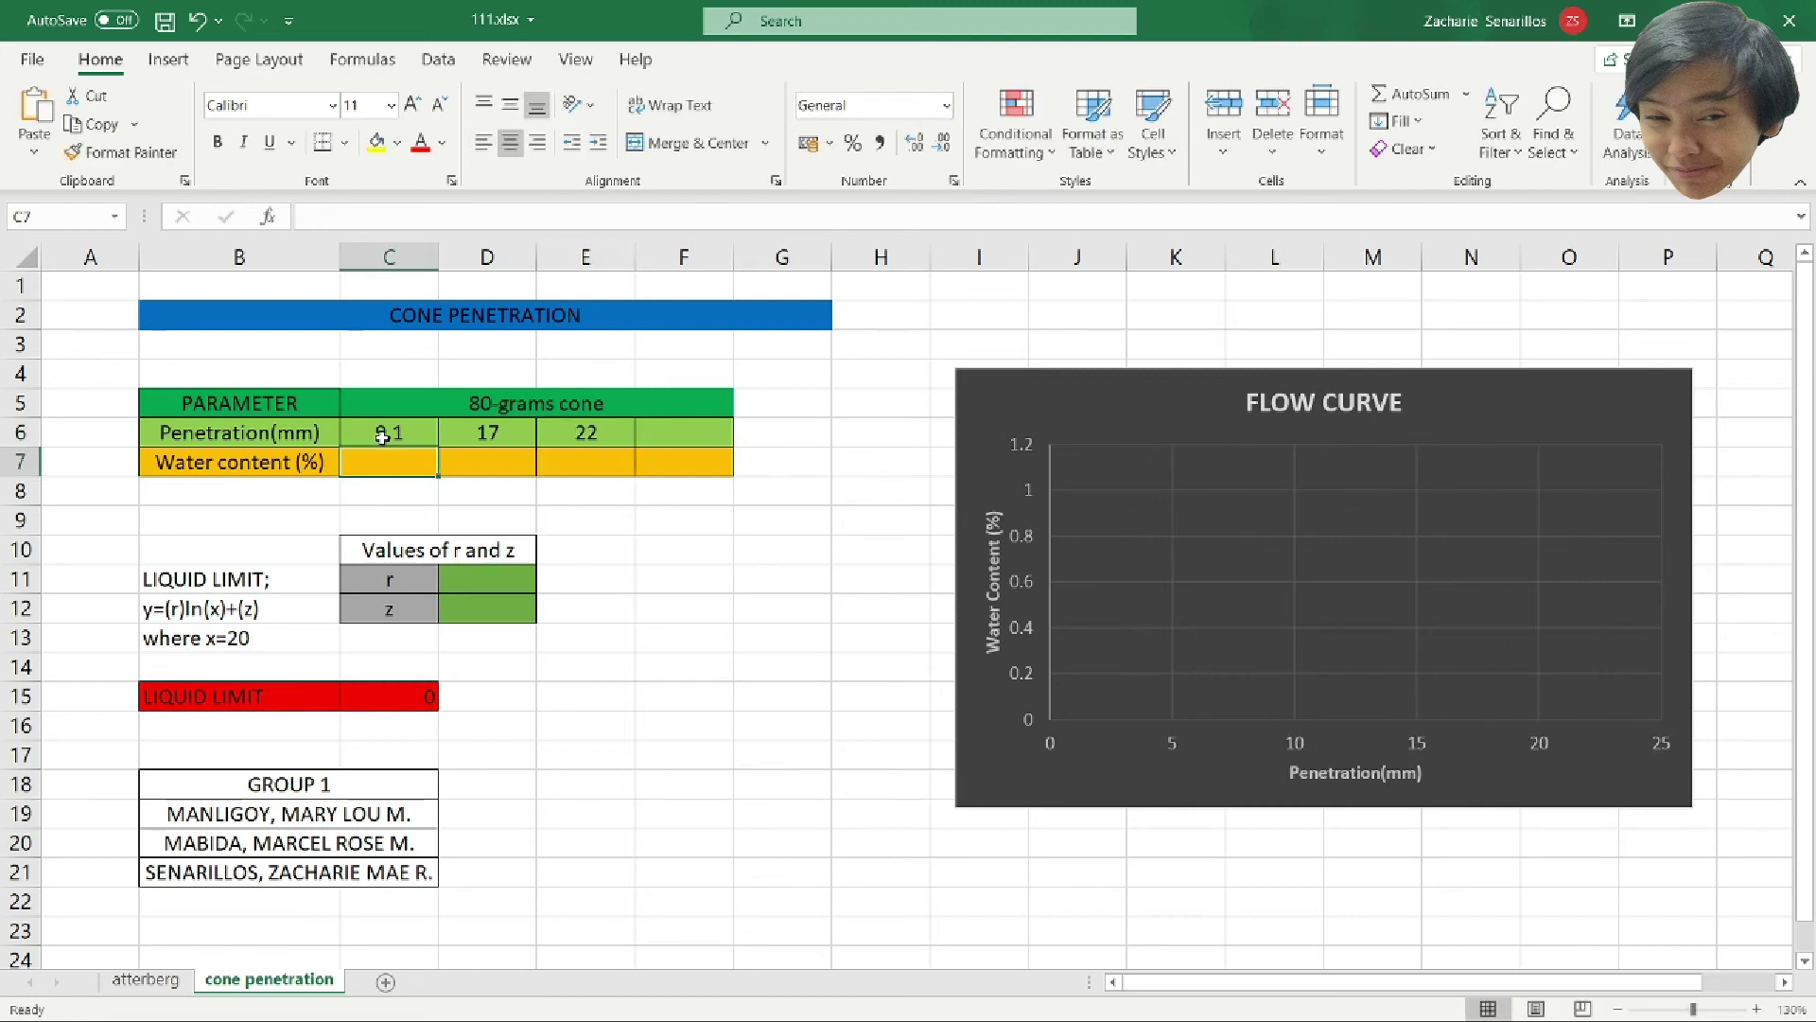
Enter water contents of 45, 55 and 60 % under the three penetration readings.
text(45)
key(Tab)
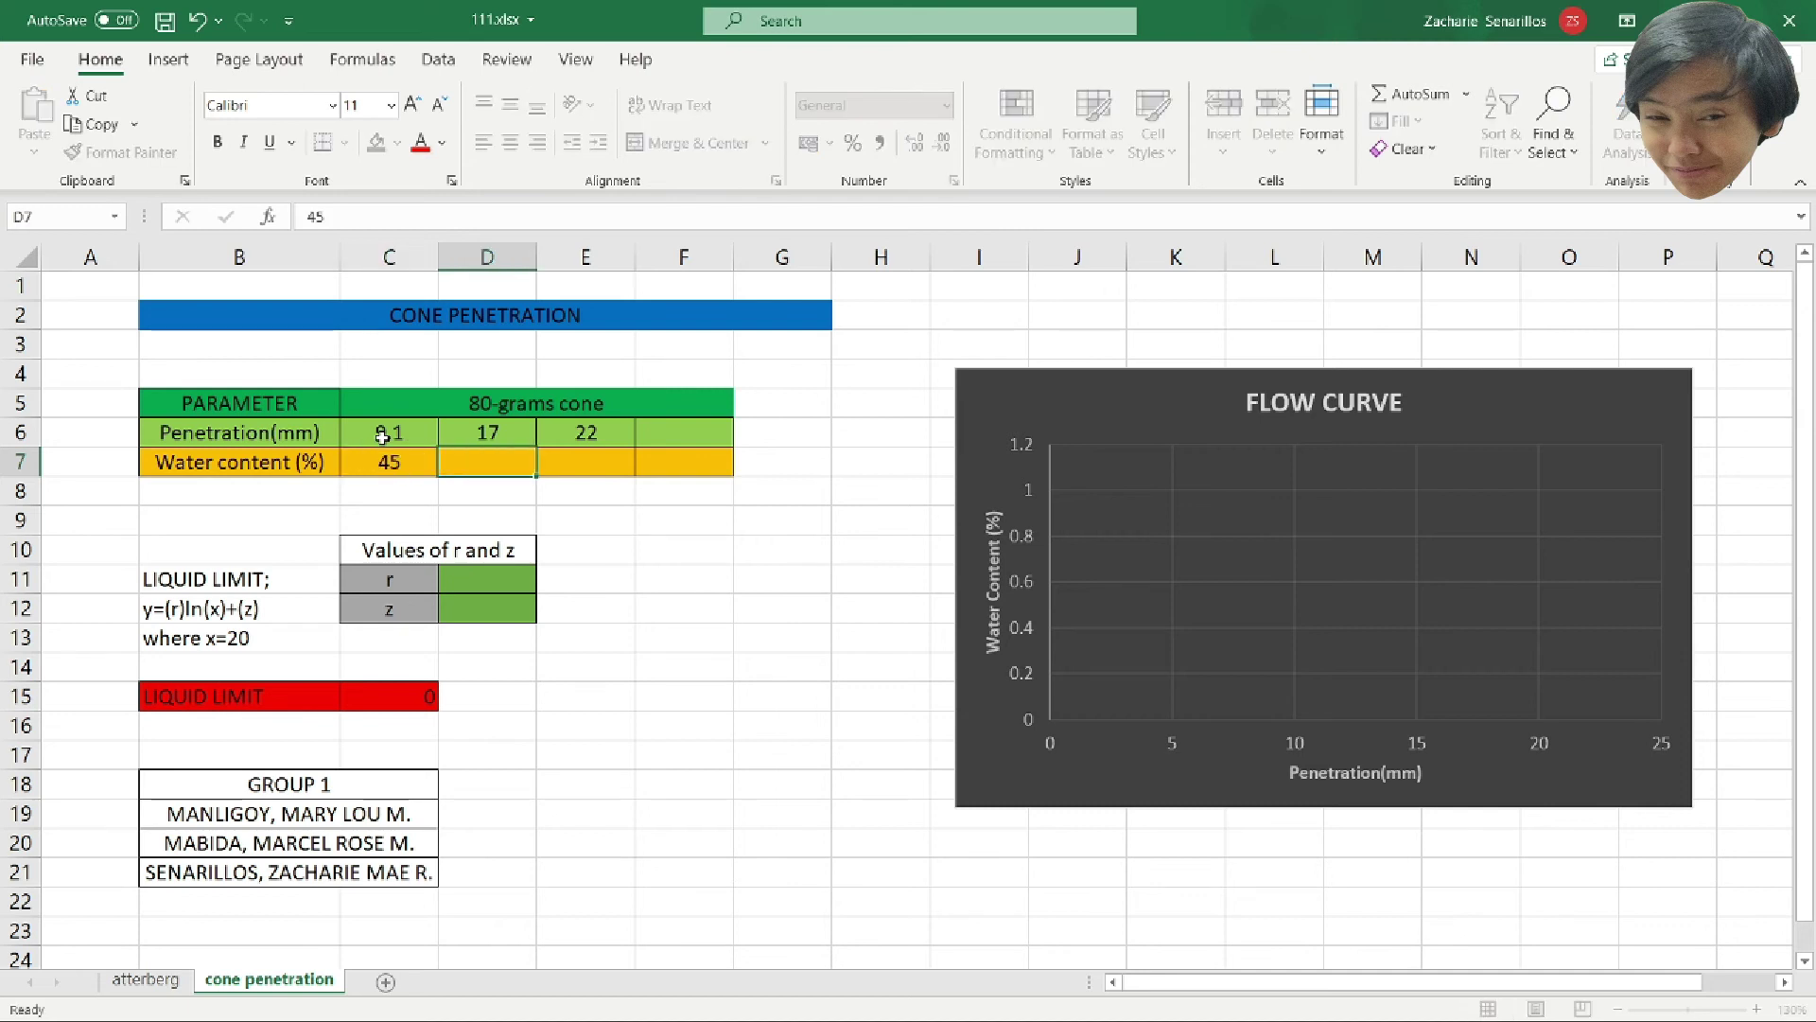
text(55)
key(Tab)
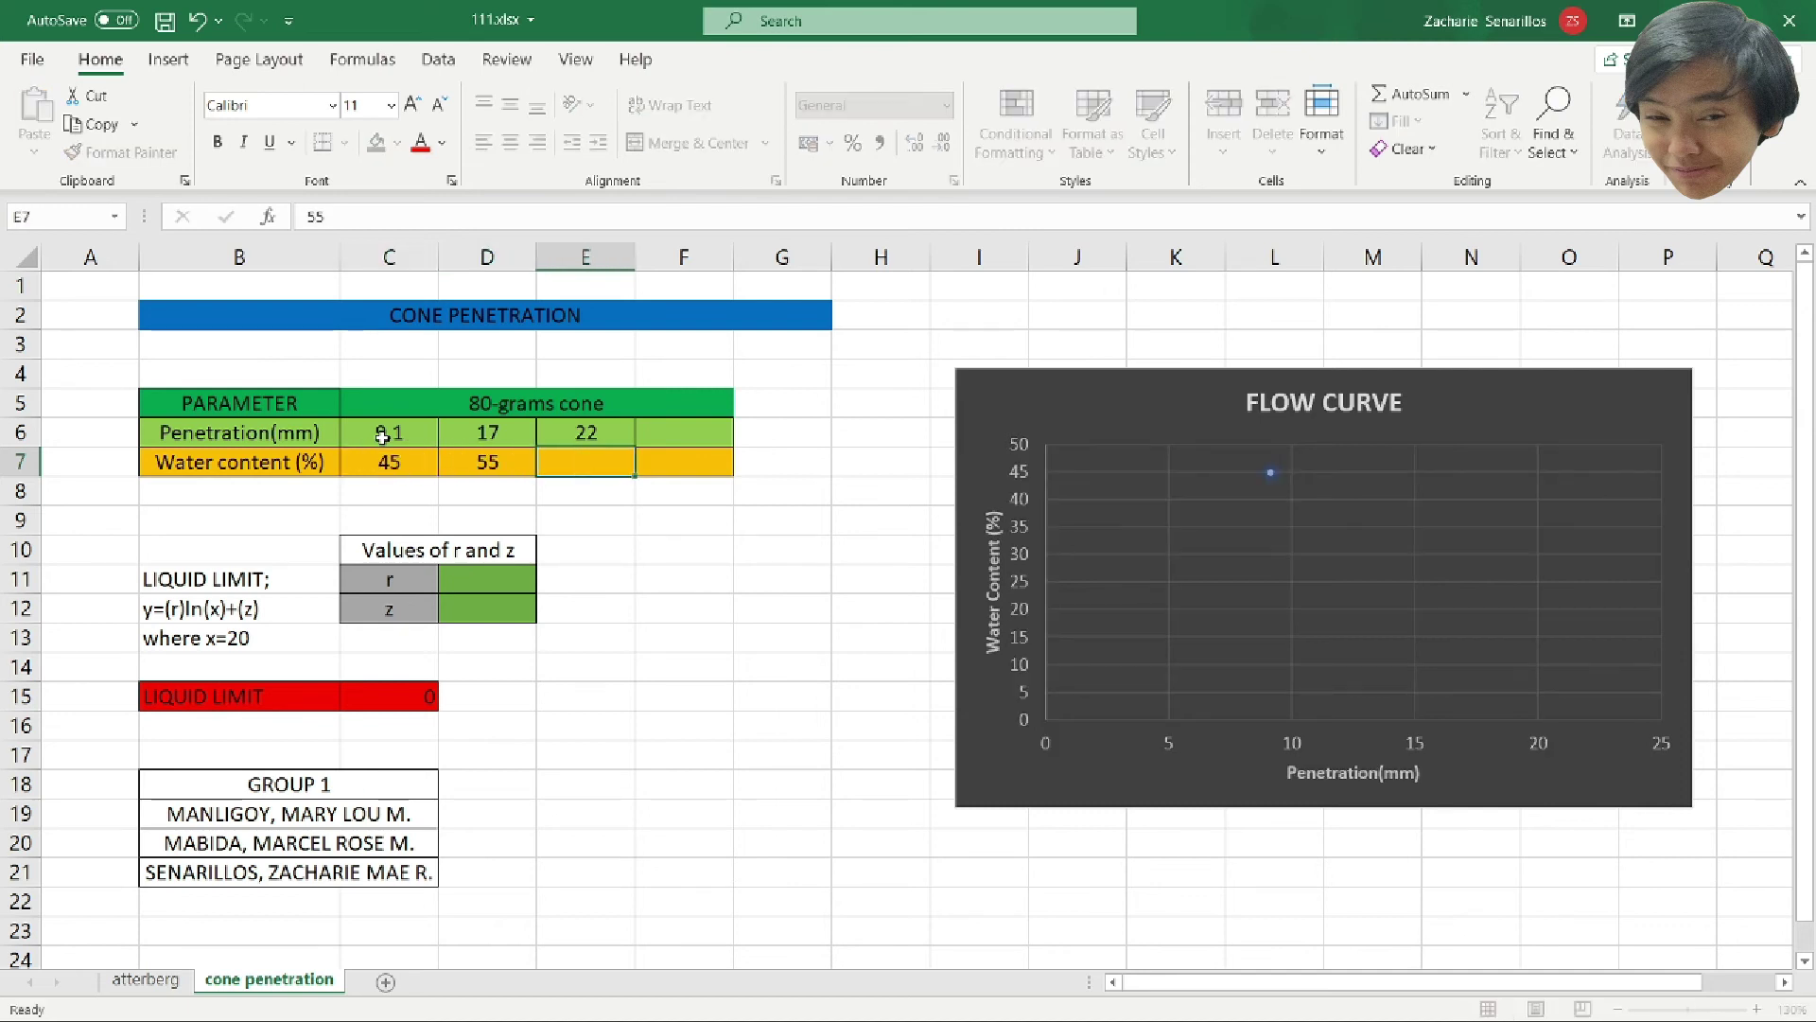
text(60)
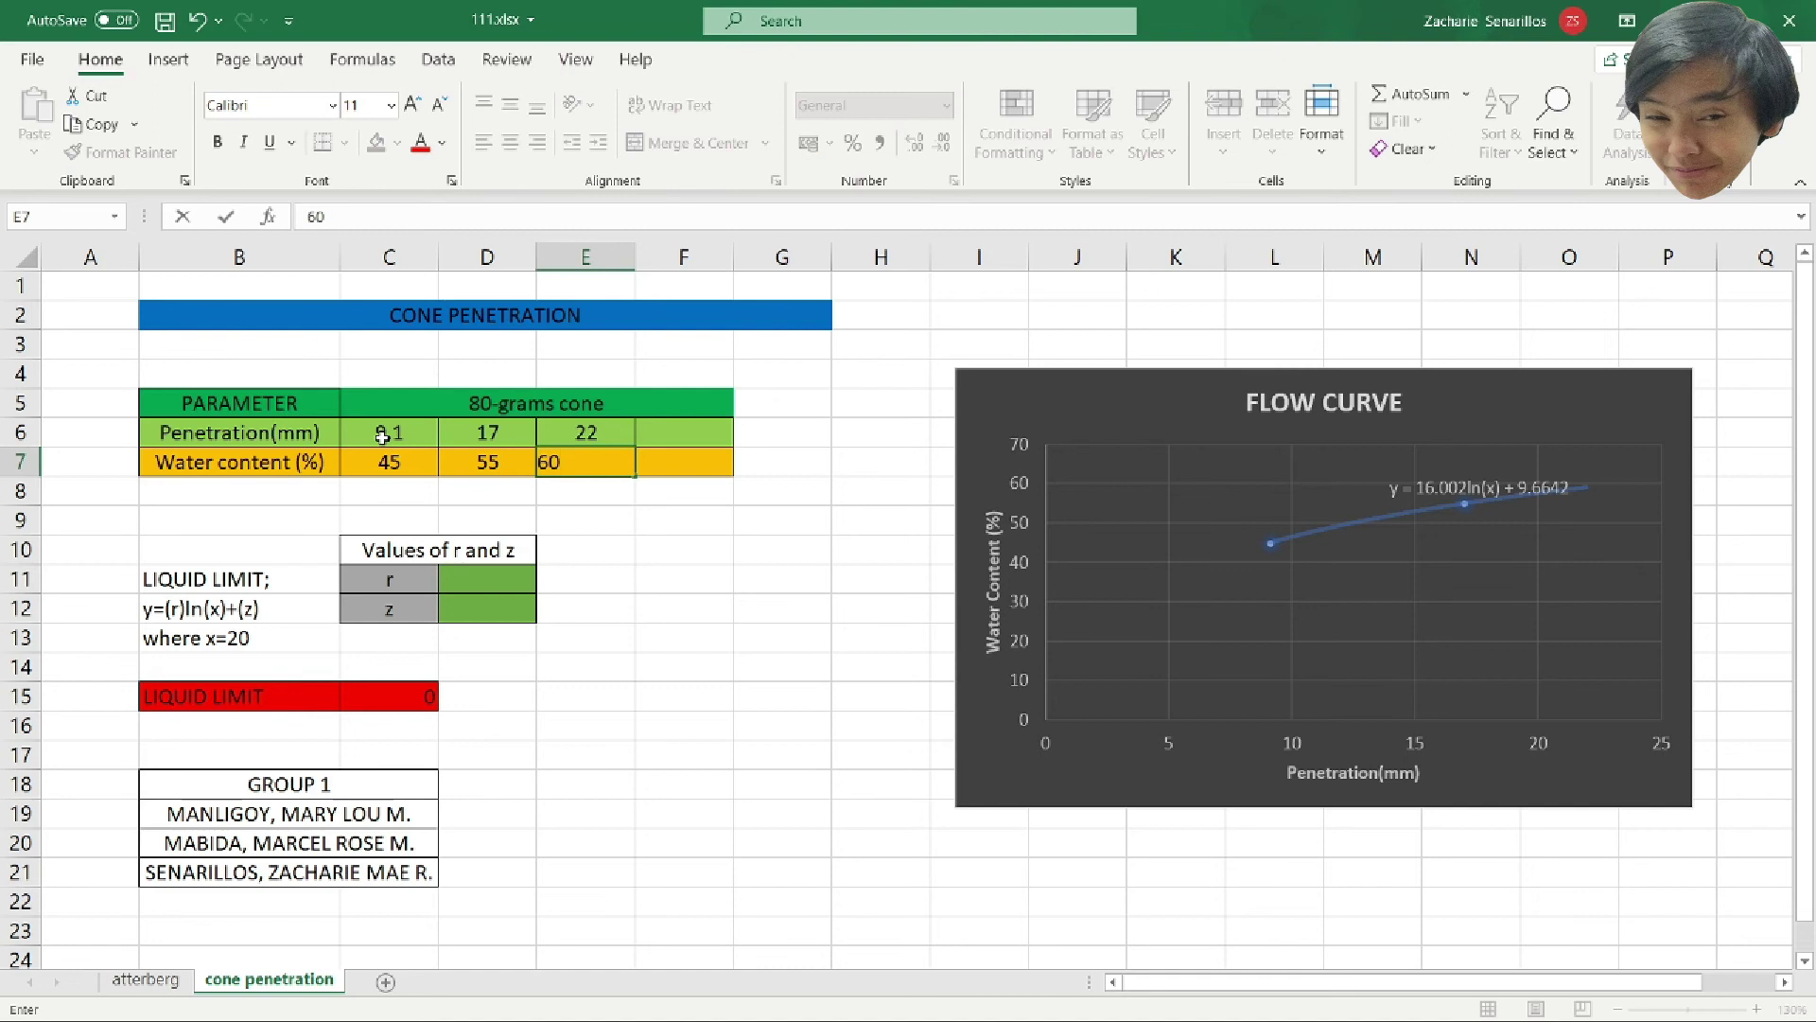
key(Tab)
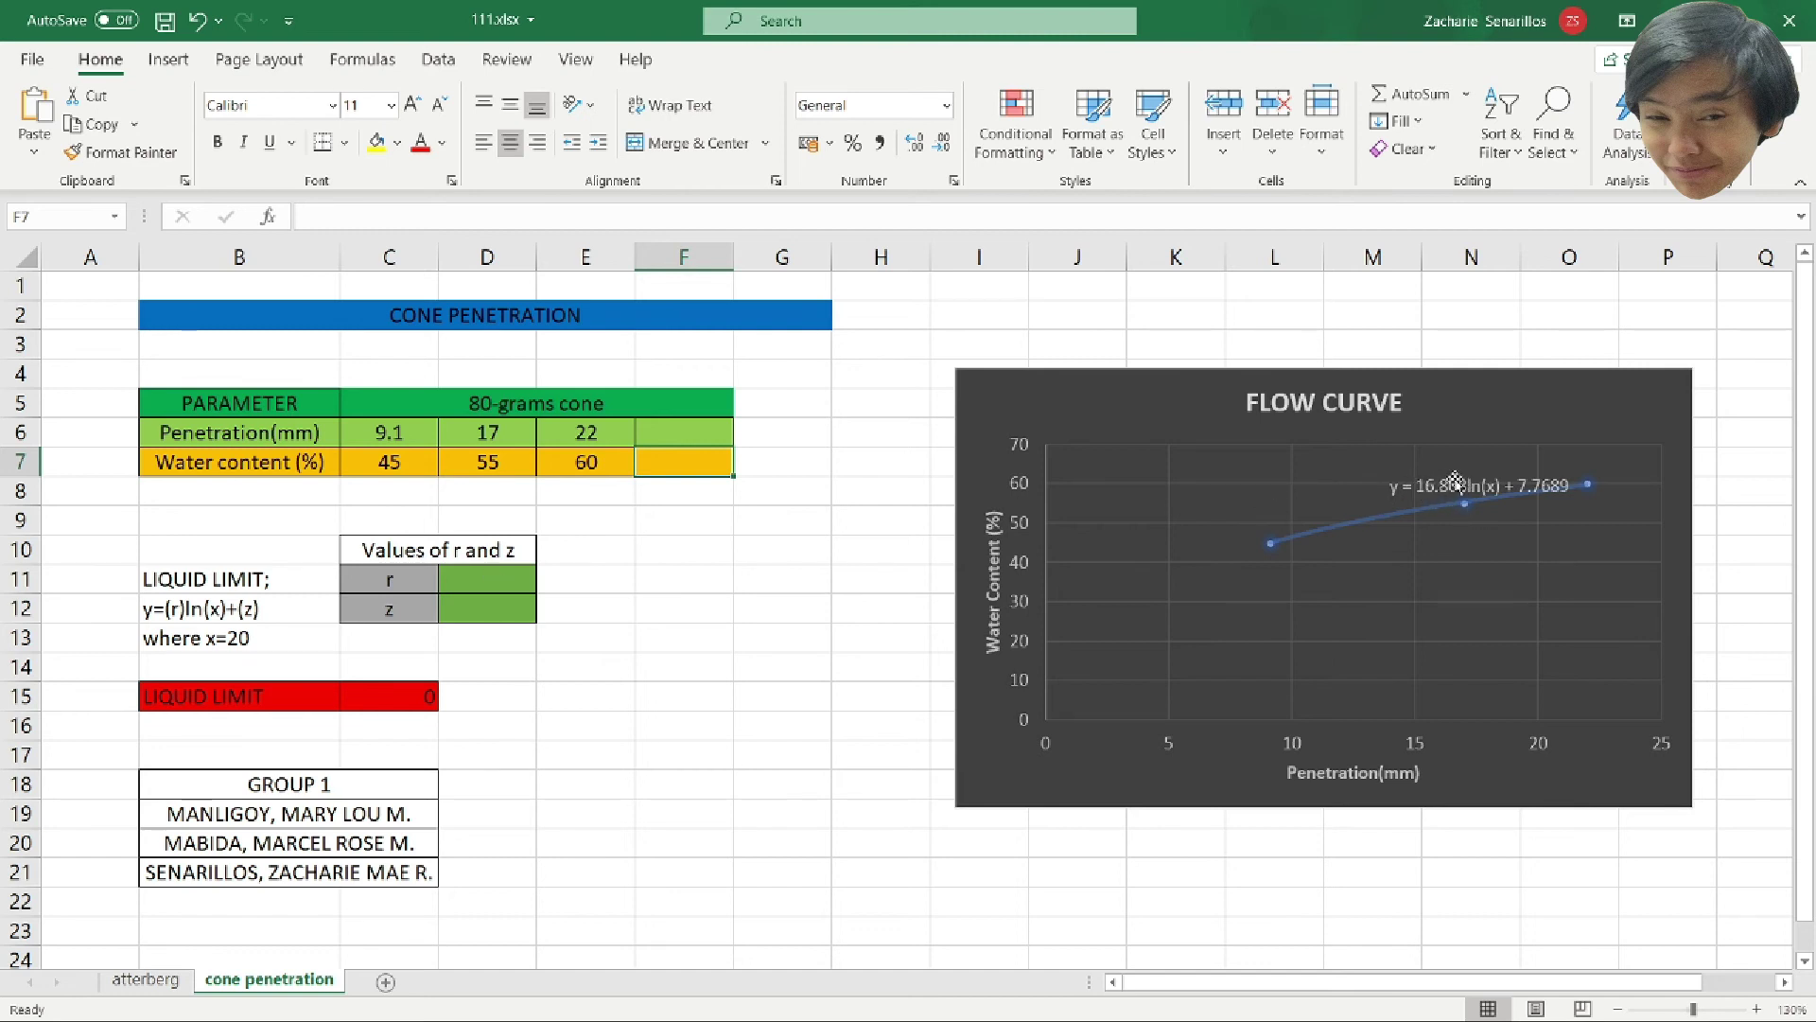
Set r to 16.808 and z to 7.7689, the coefficient and constant of the flow curve's trendline equation.
click(451, 586)
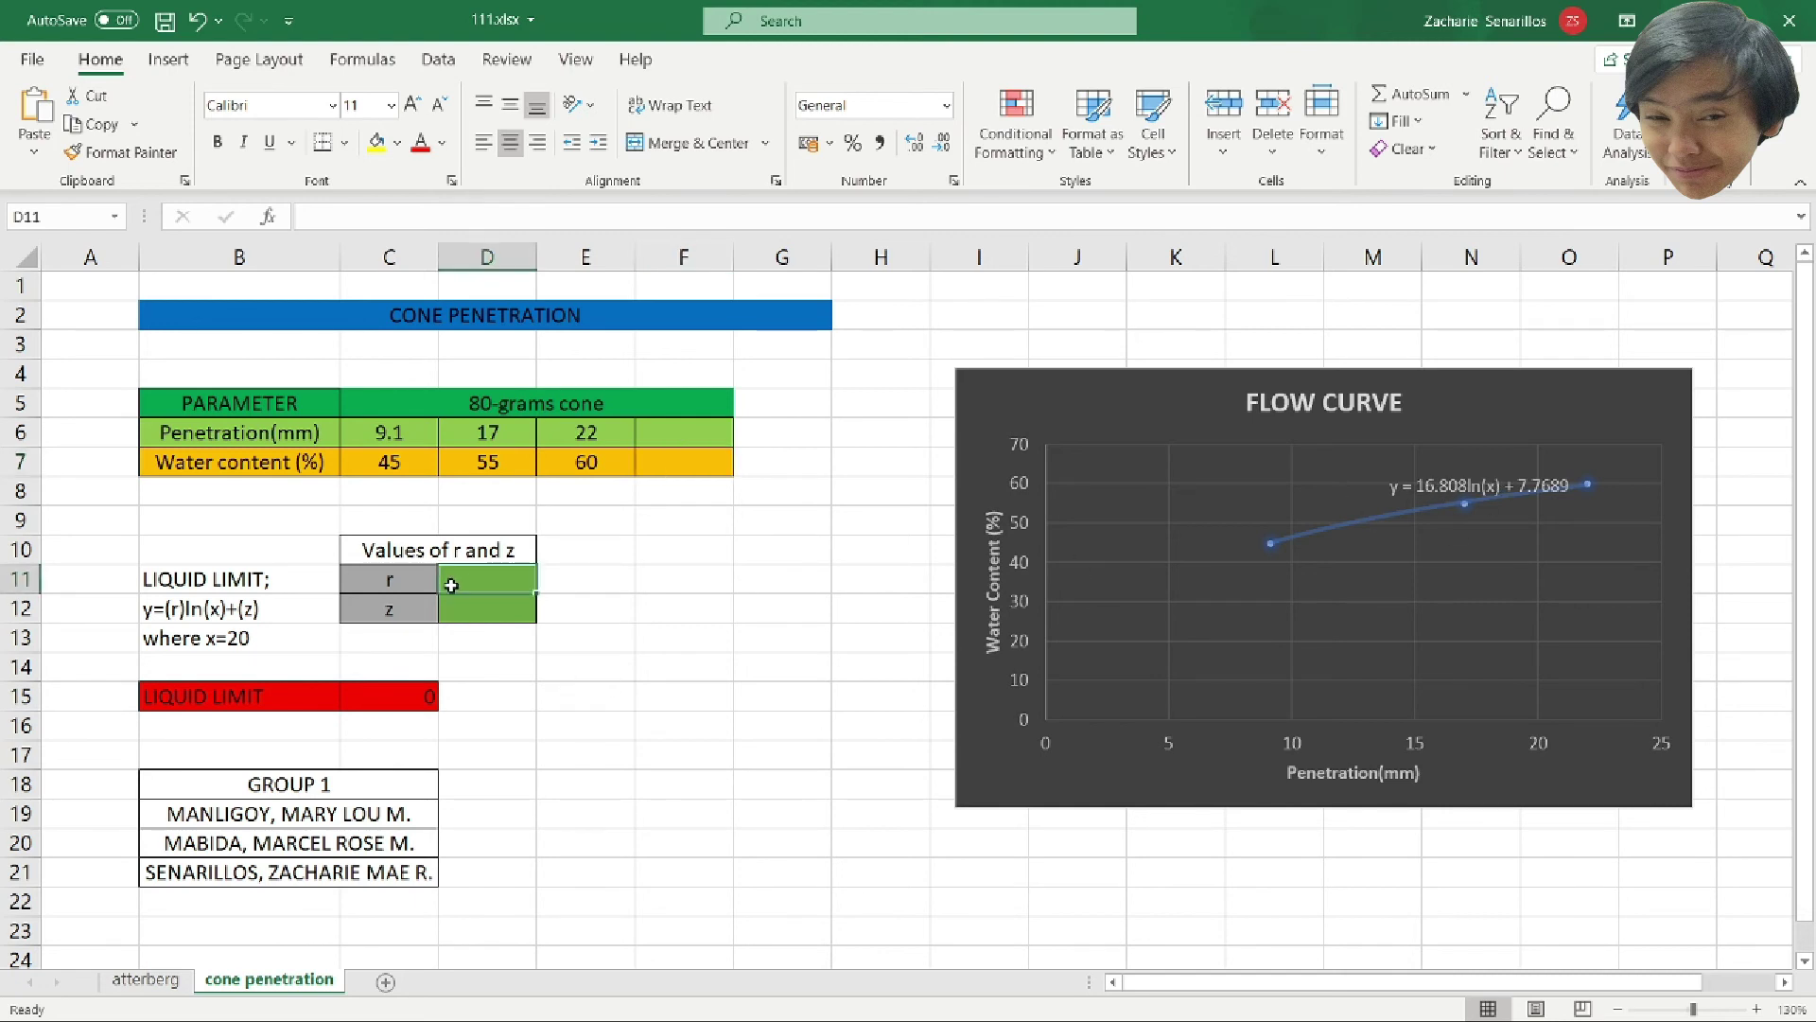
text(16.808)
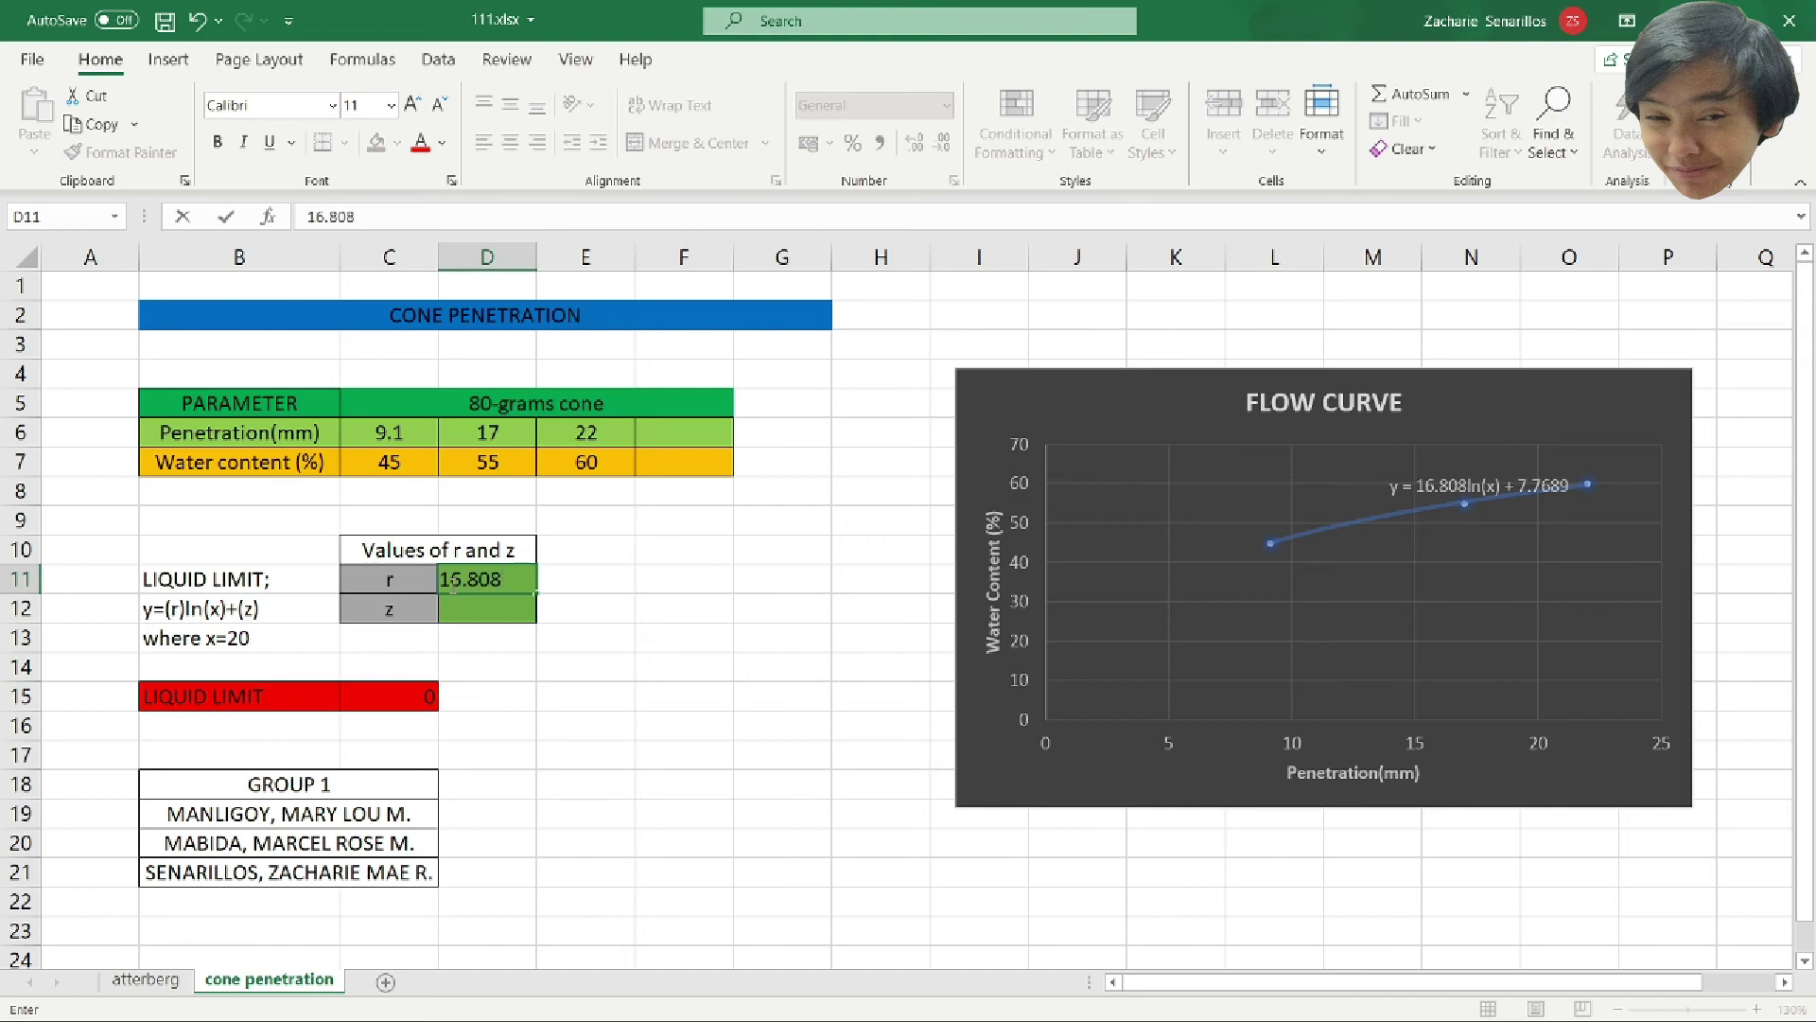
key(Return)
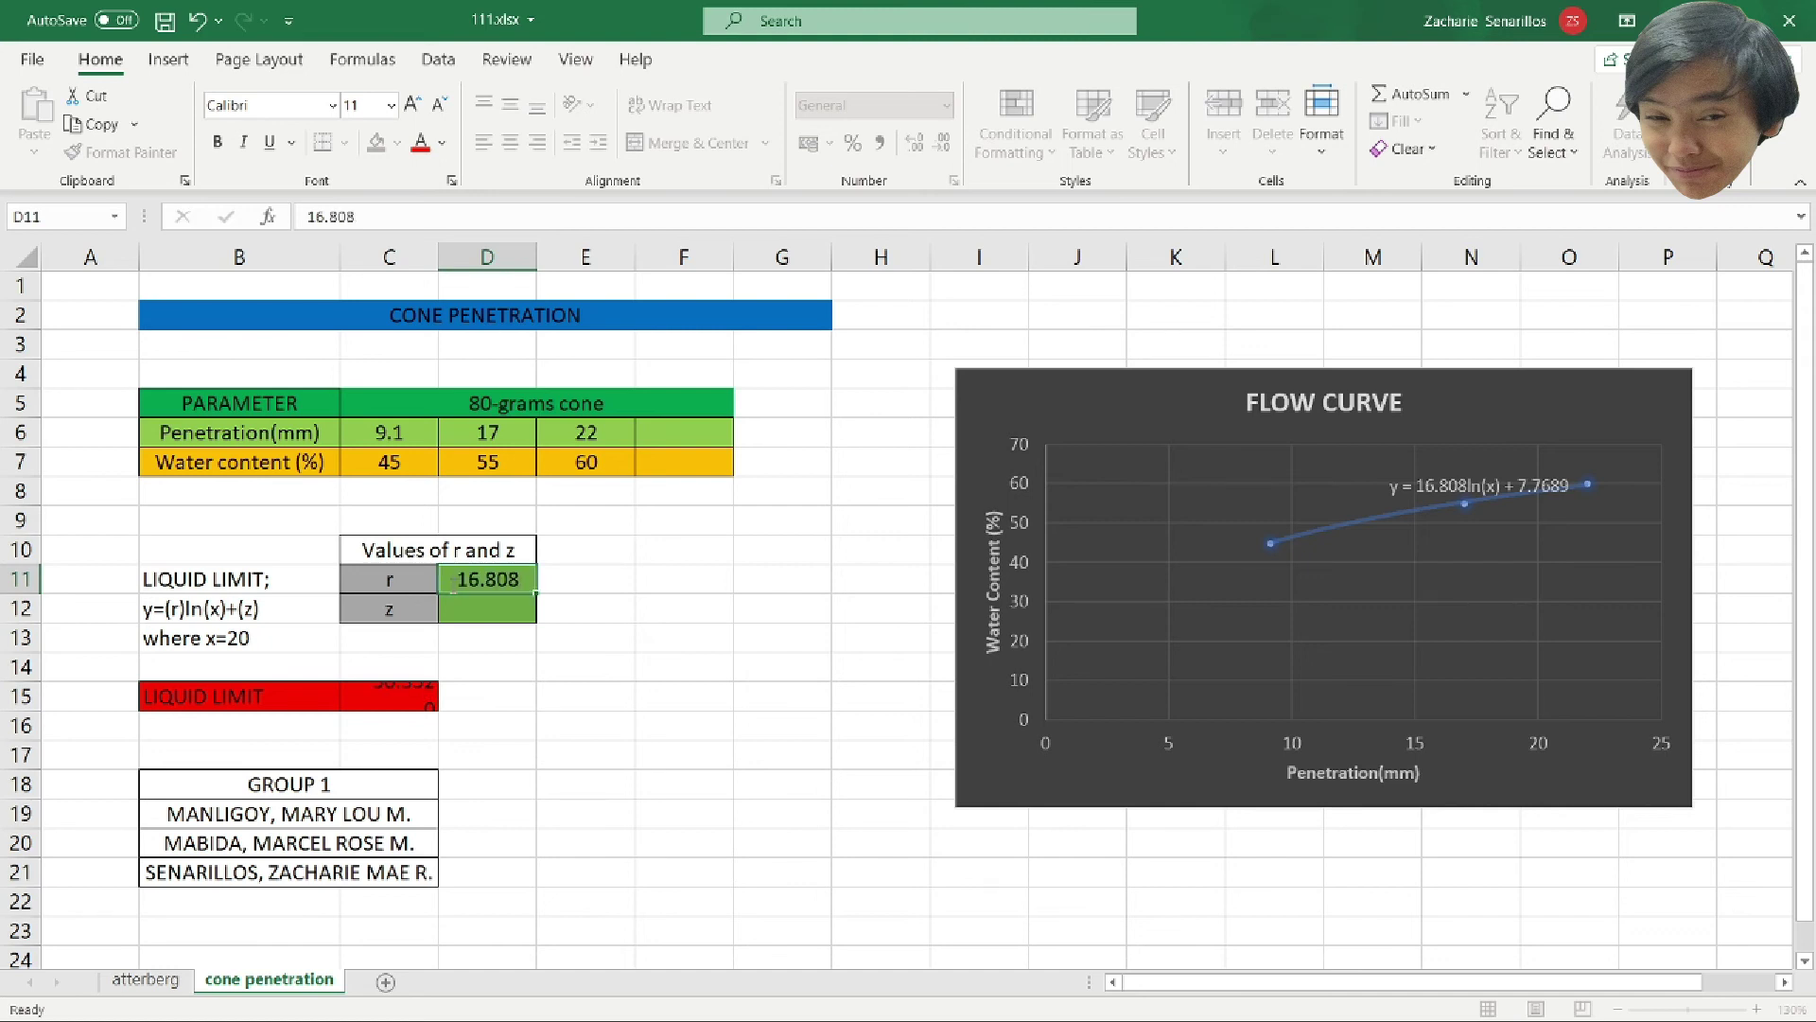
text(7.)
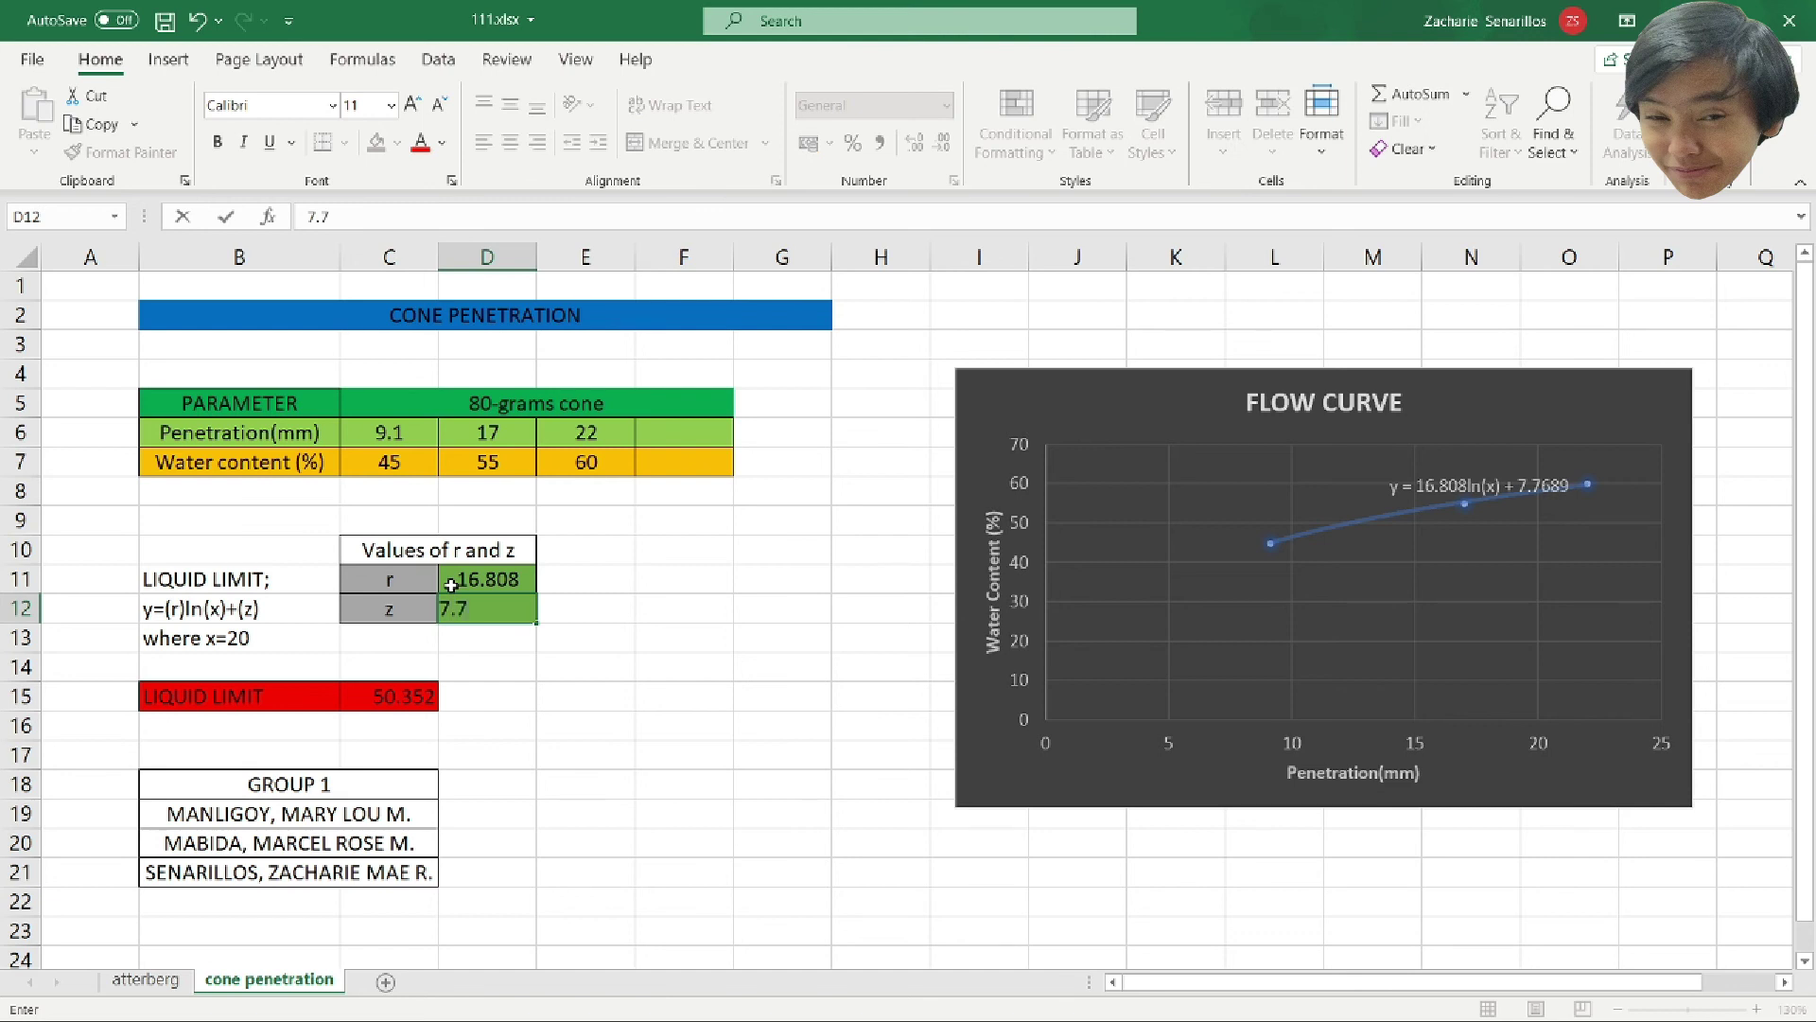
text(7689)
key(Return)
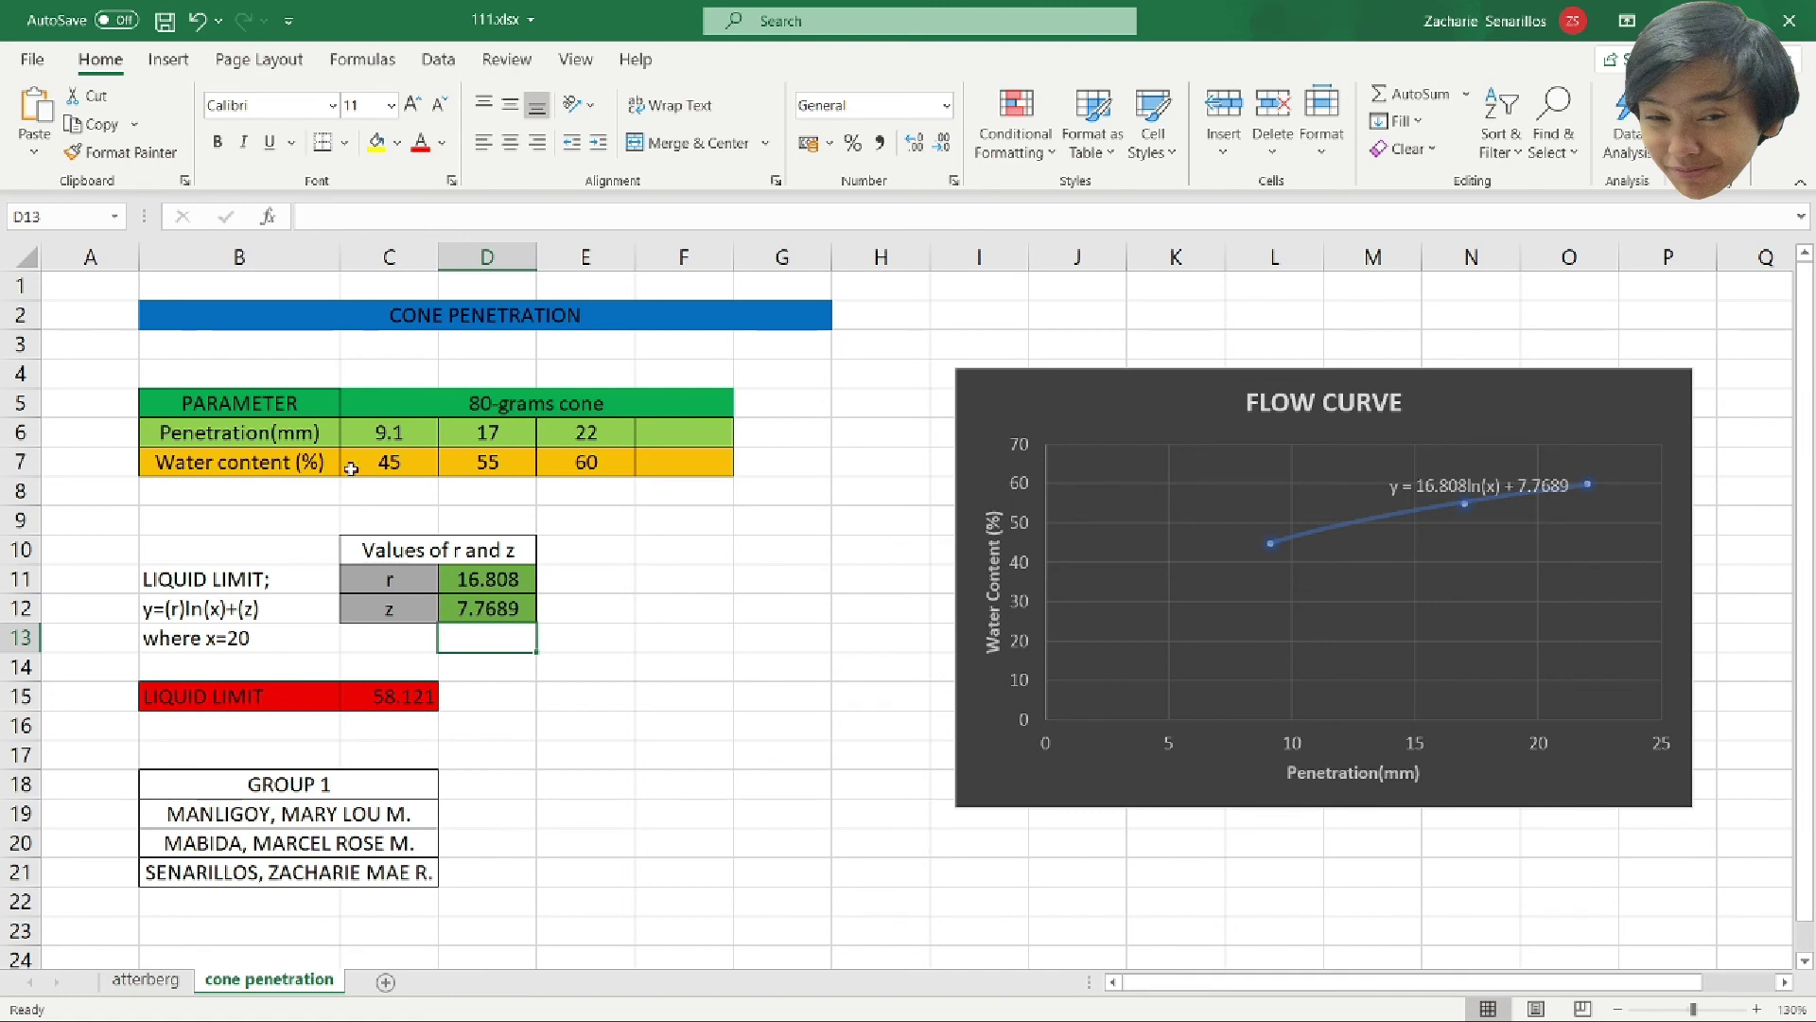
Clear all penetration and water content readings and enter four penetration values: 30, 5.9, 17 and 22 mm.
drag(374, 436, 661, 476)
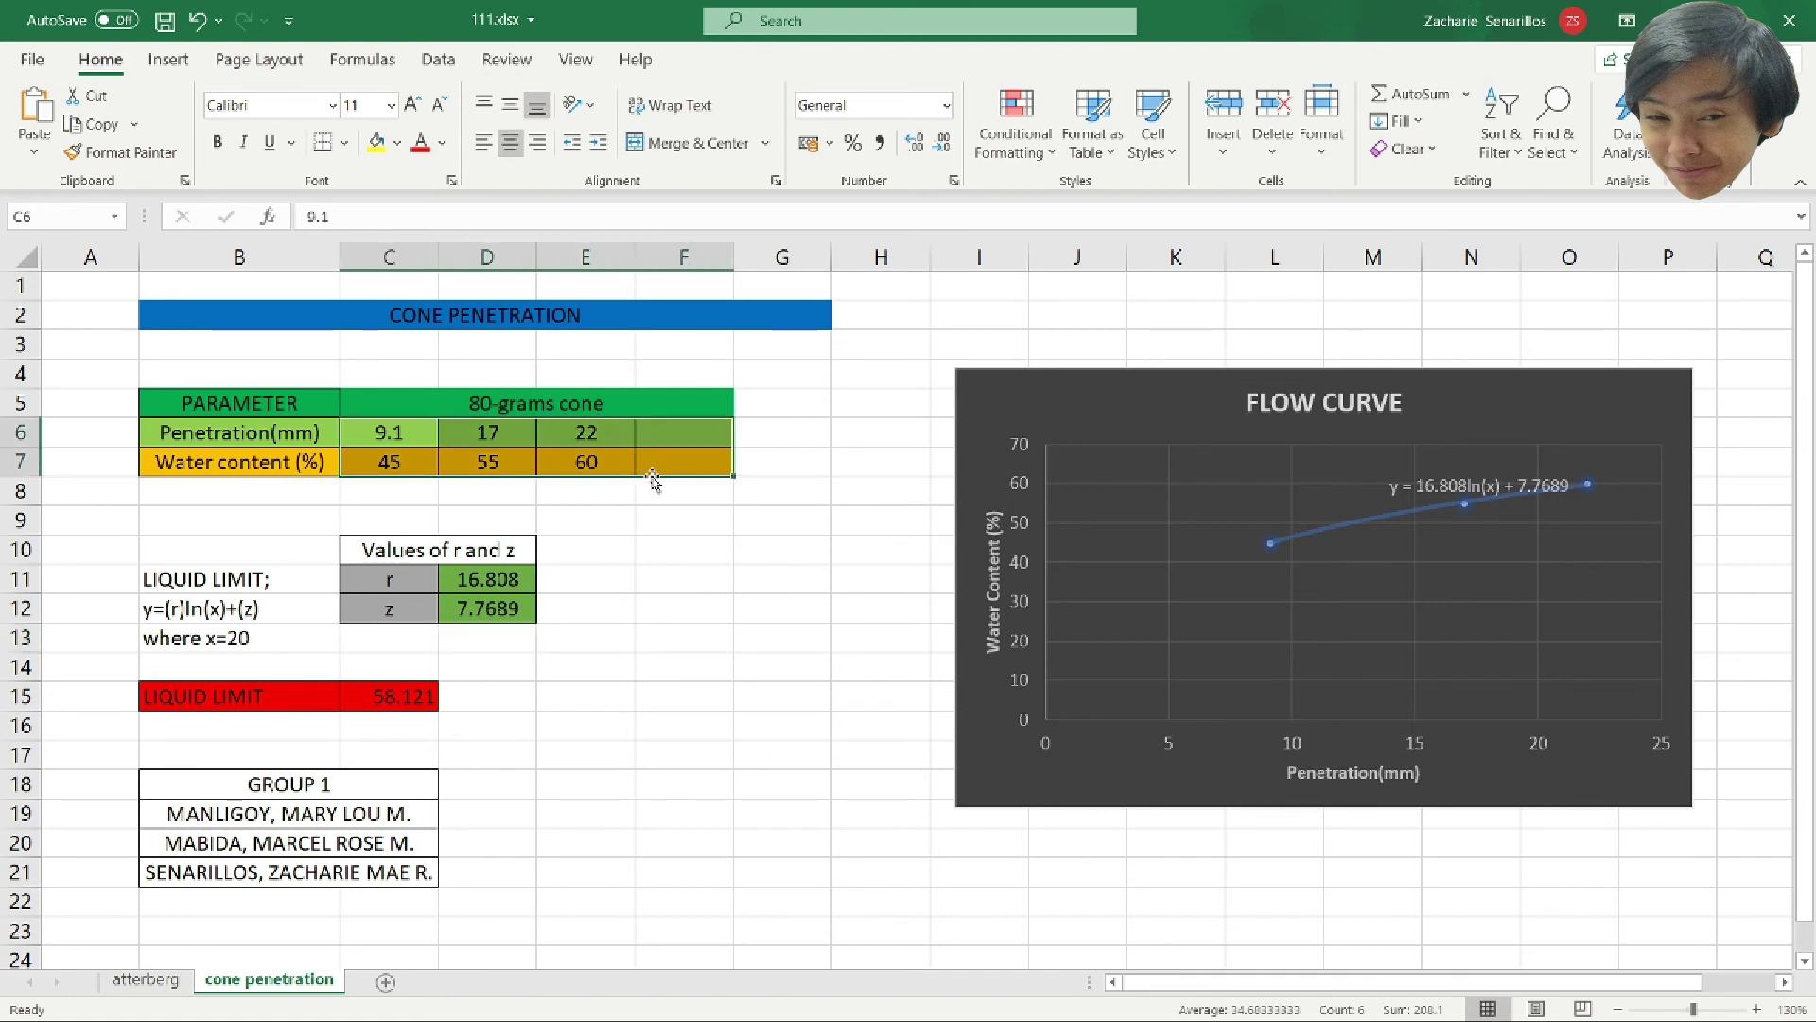
key(Delete)
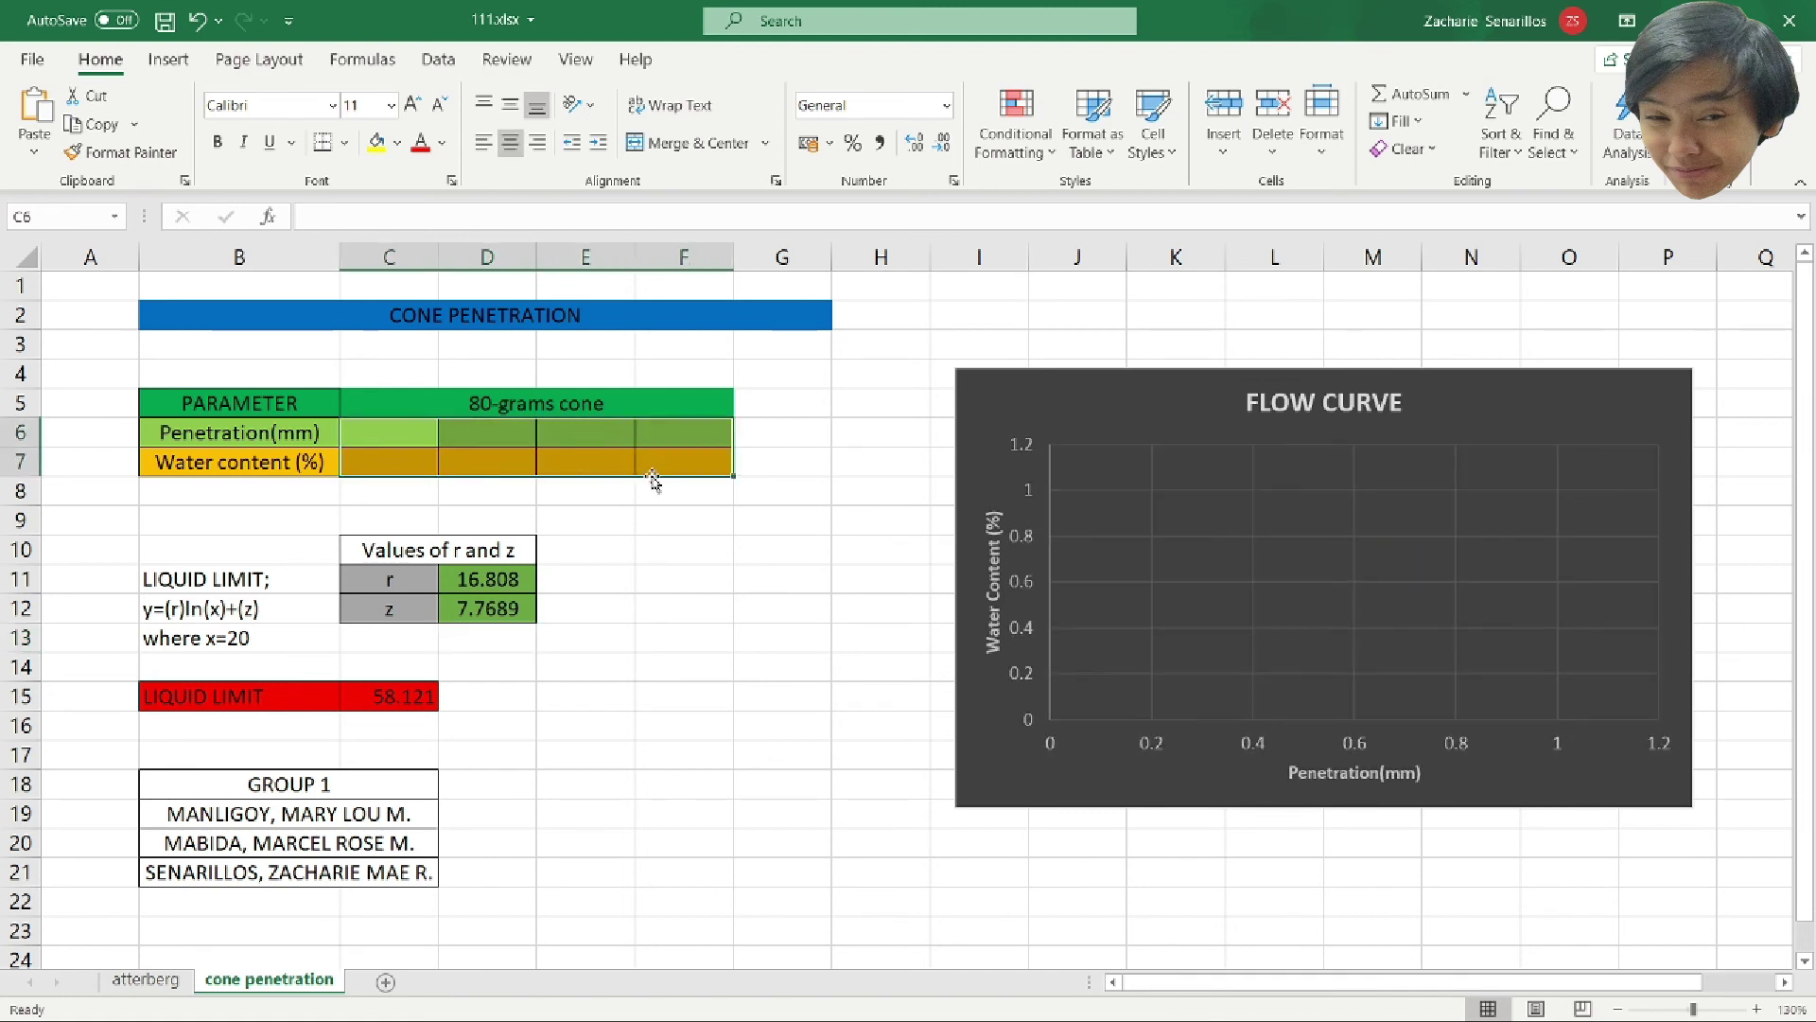
text(30)
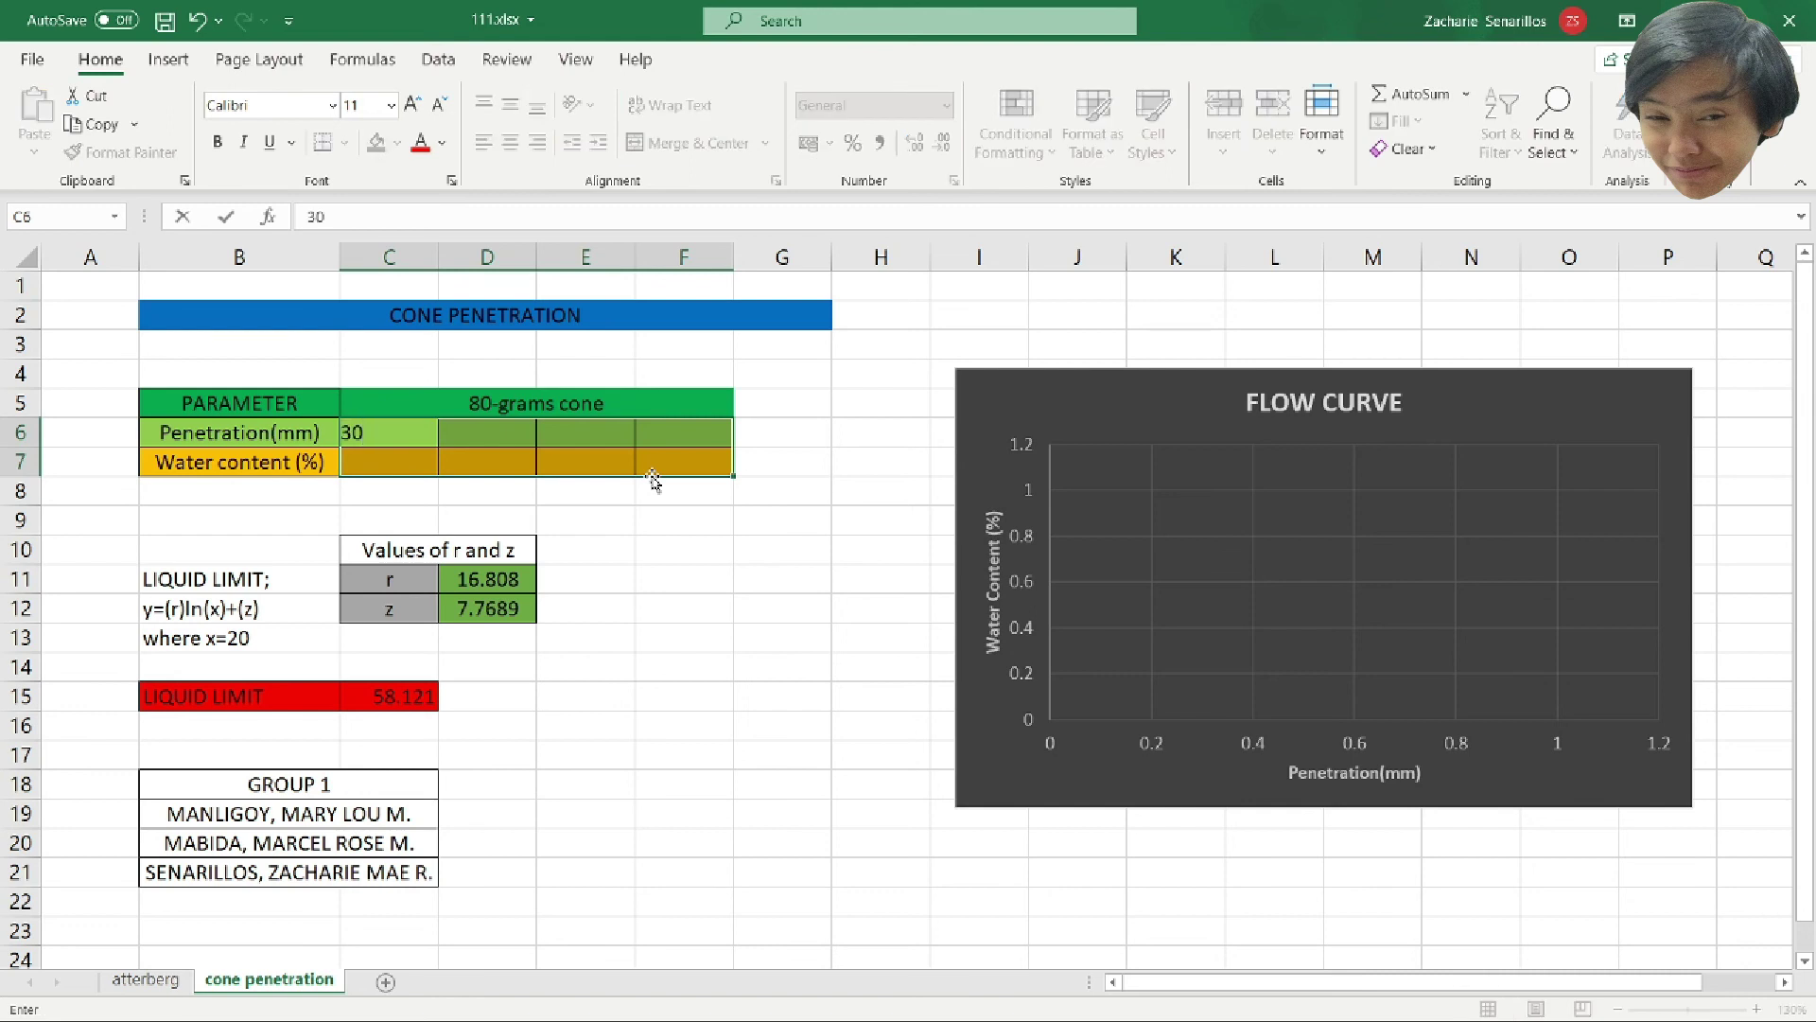
key(Right)
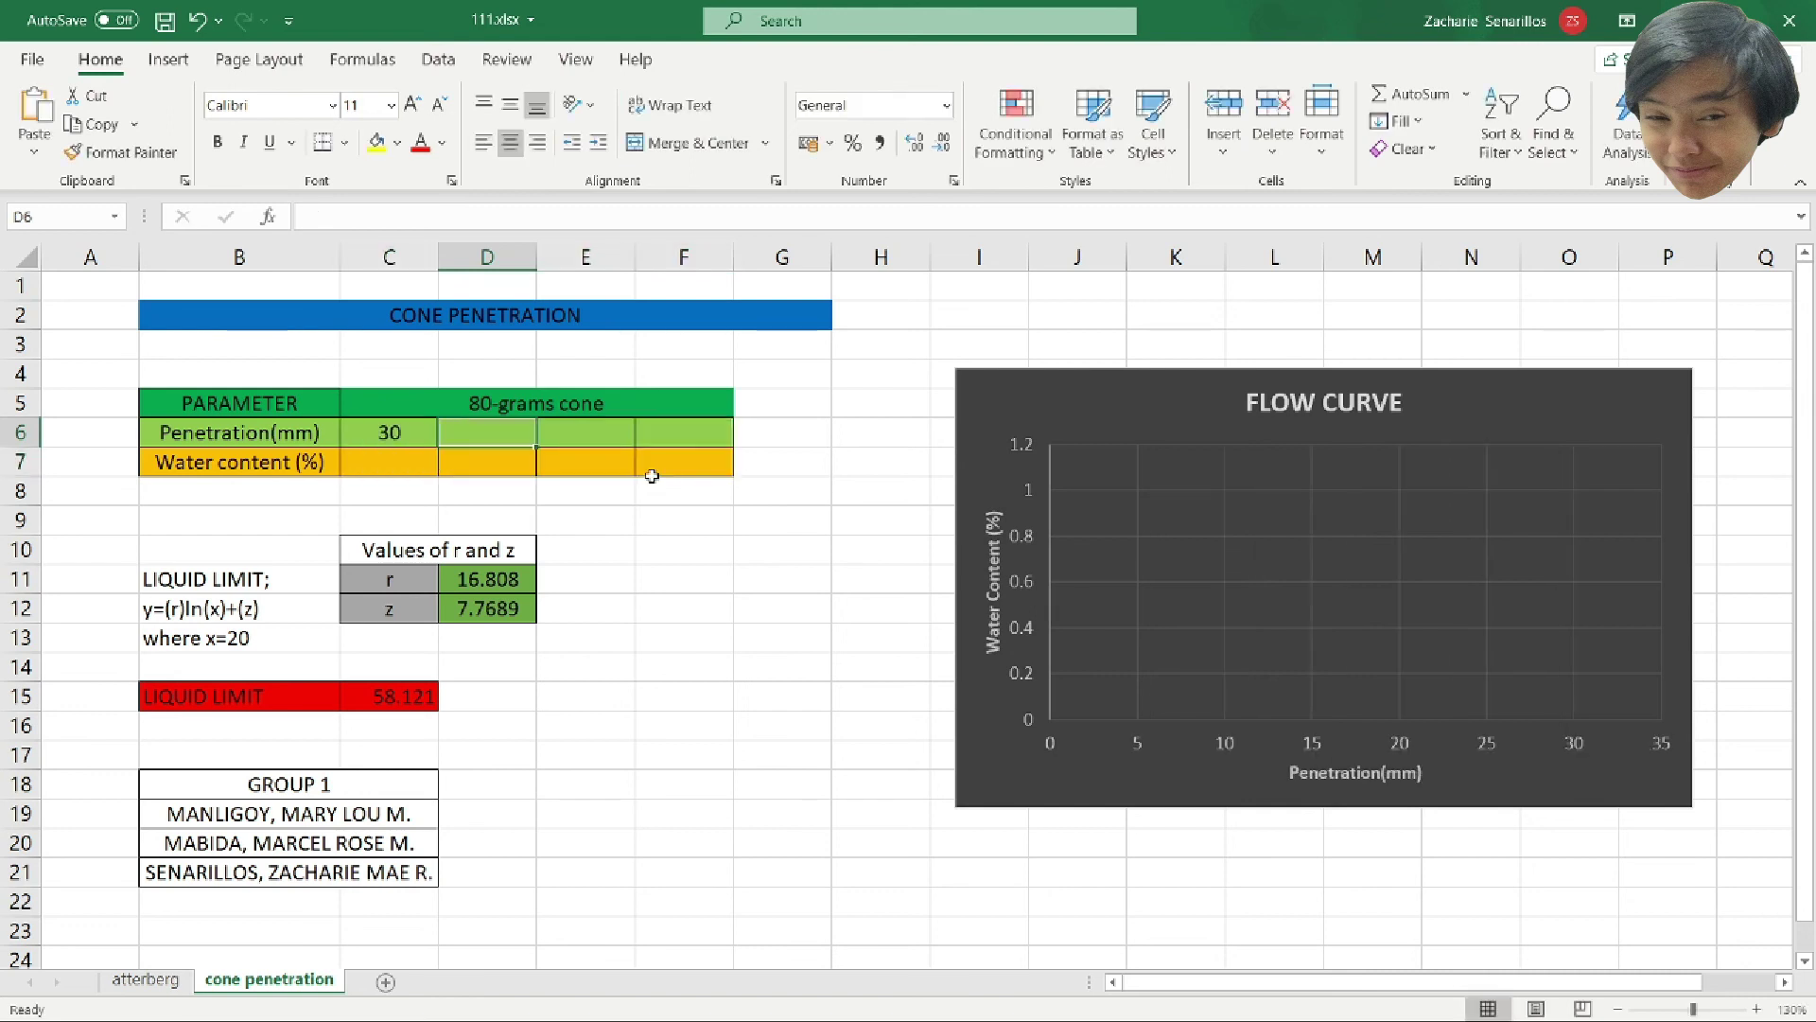
text(5.9)
key(Right)
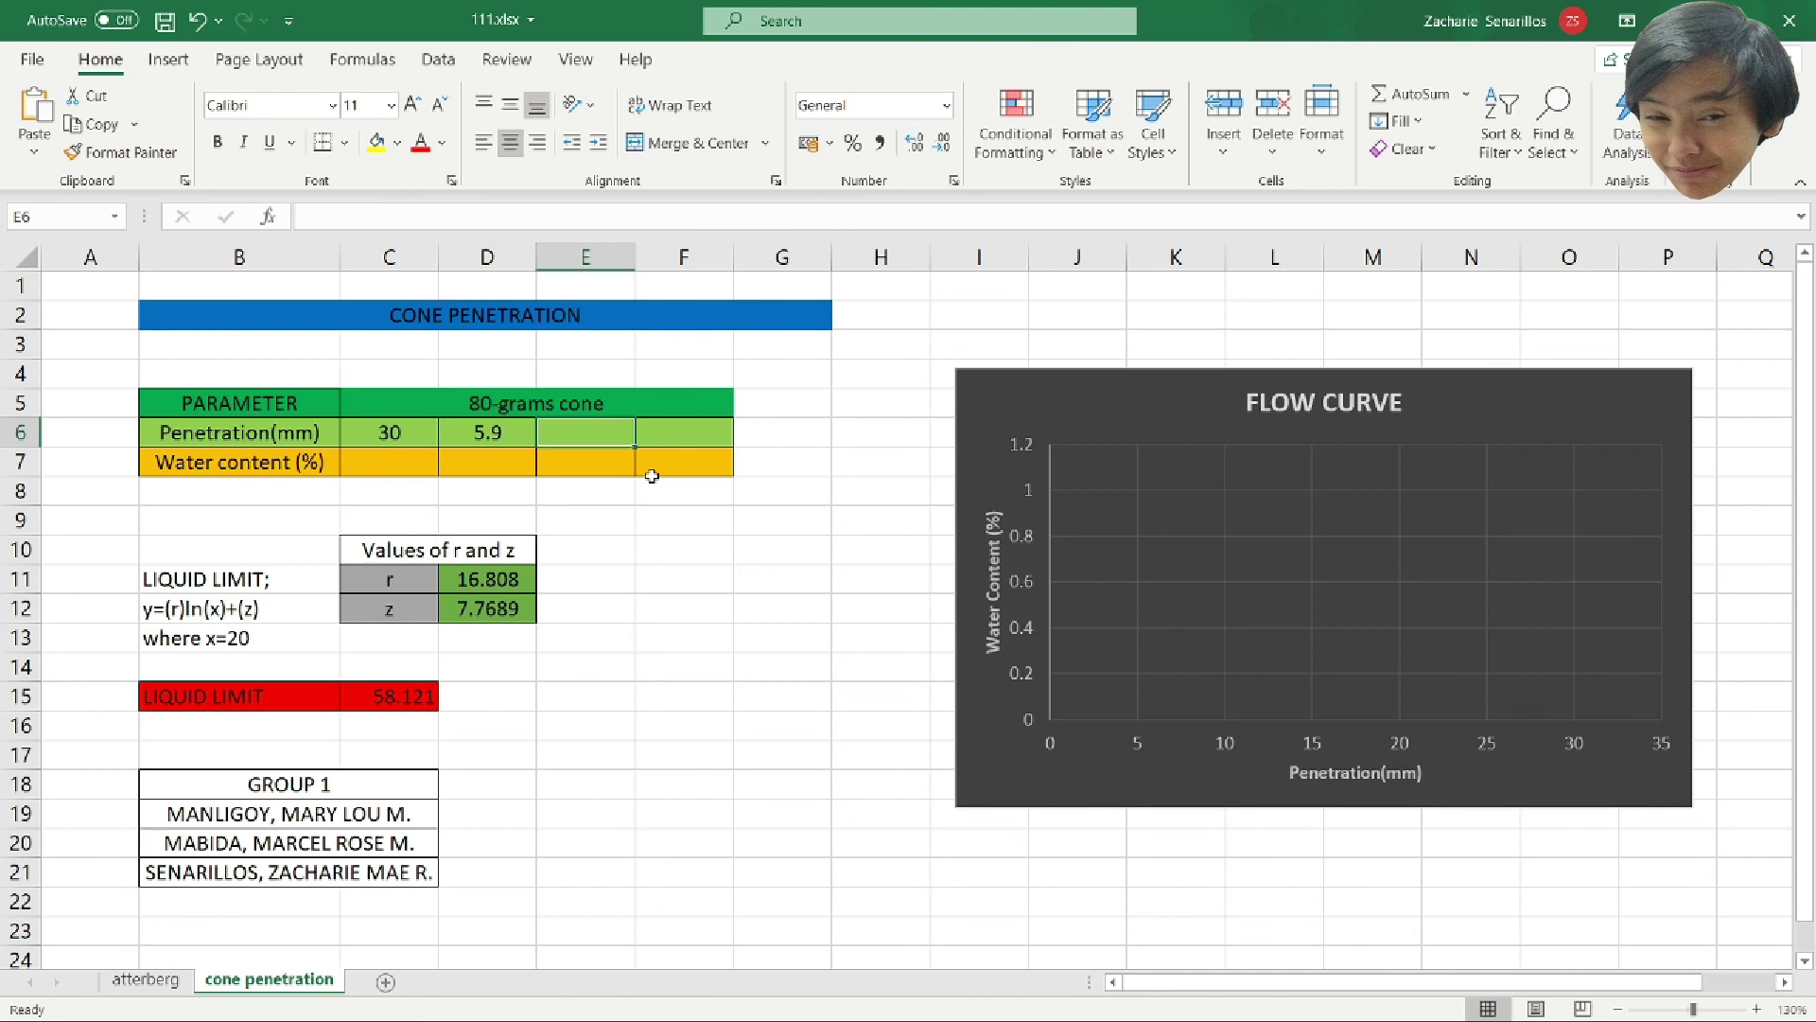
text(17)
key(Right)
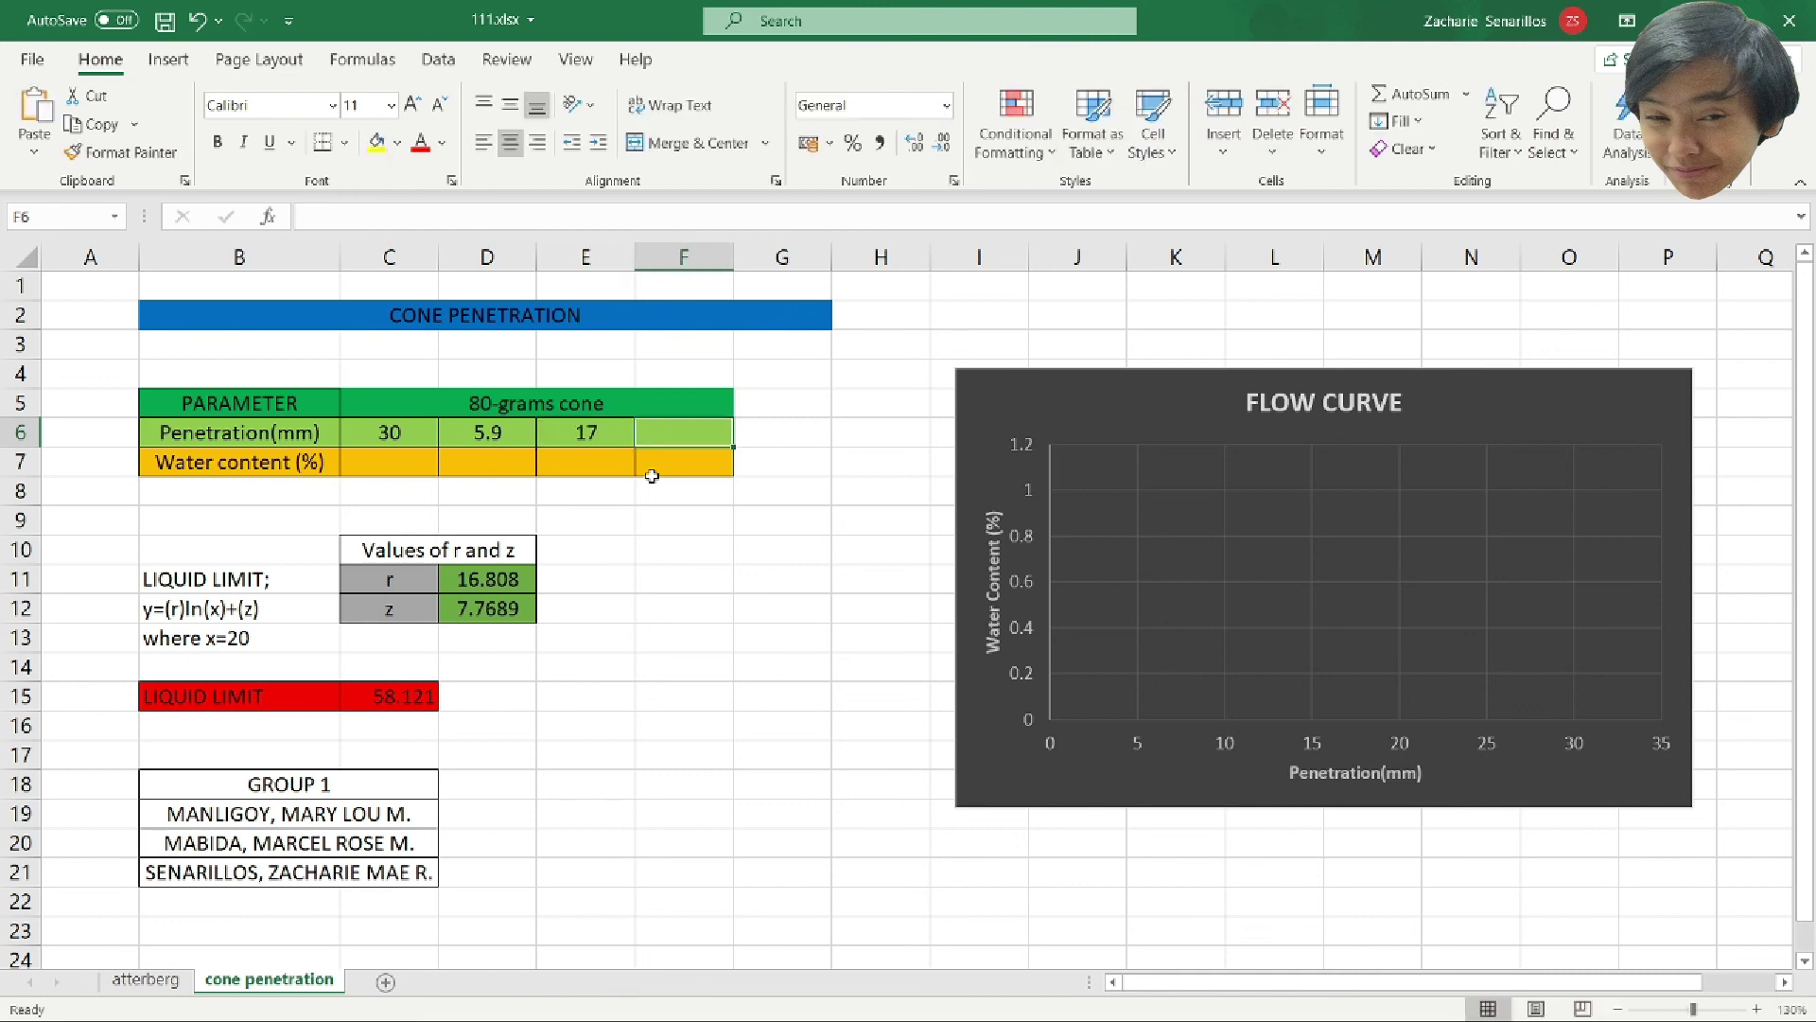
text(22)
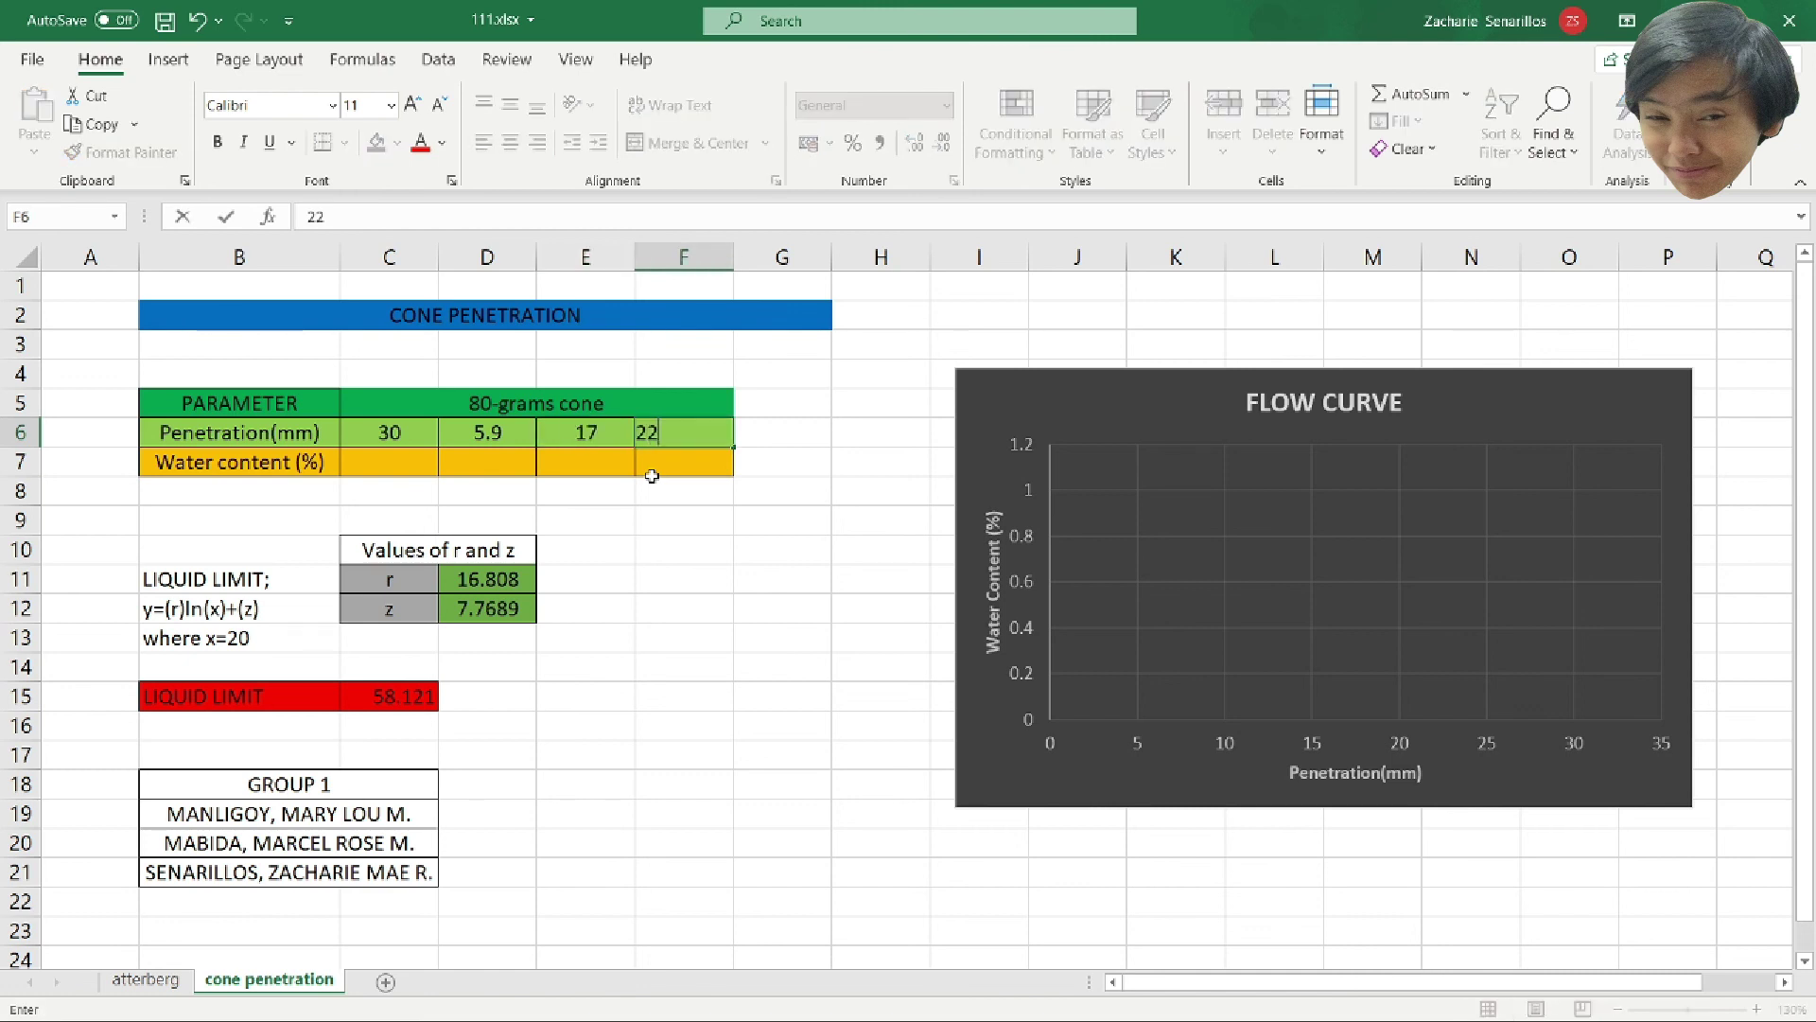
key(Return)
key(Left)
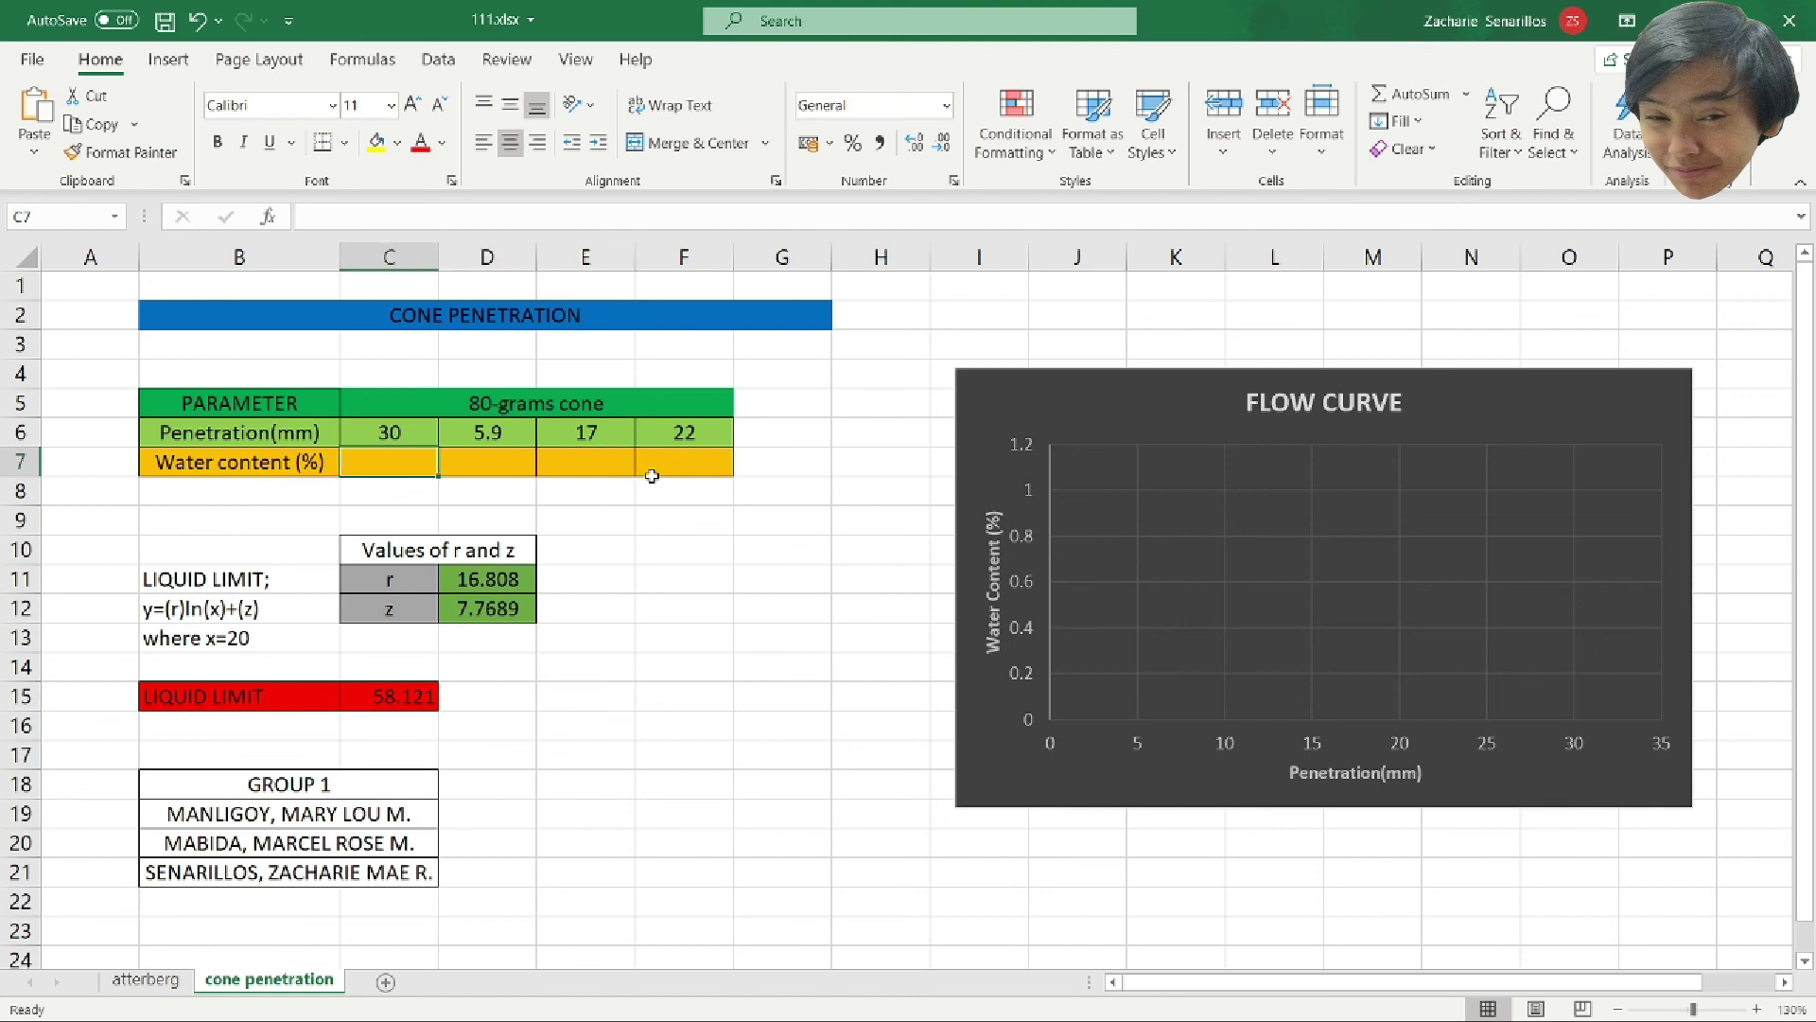
Enter water contents of 65, 40, 55 and 60 % for the four penetration readings.
text(65)
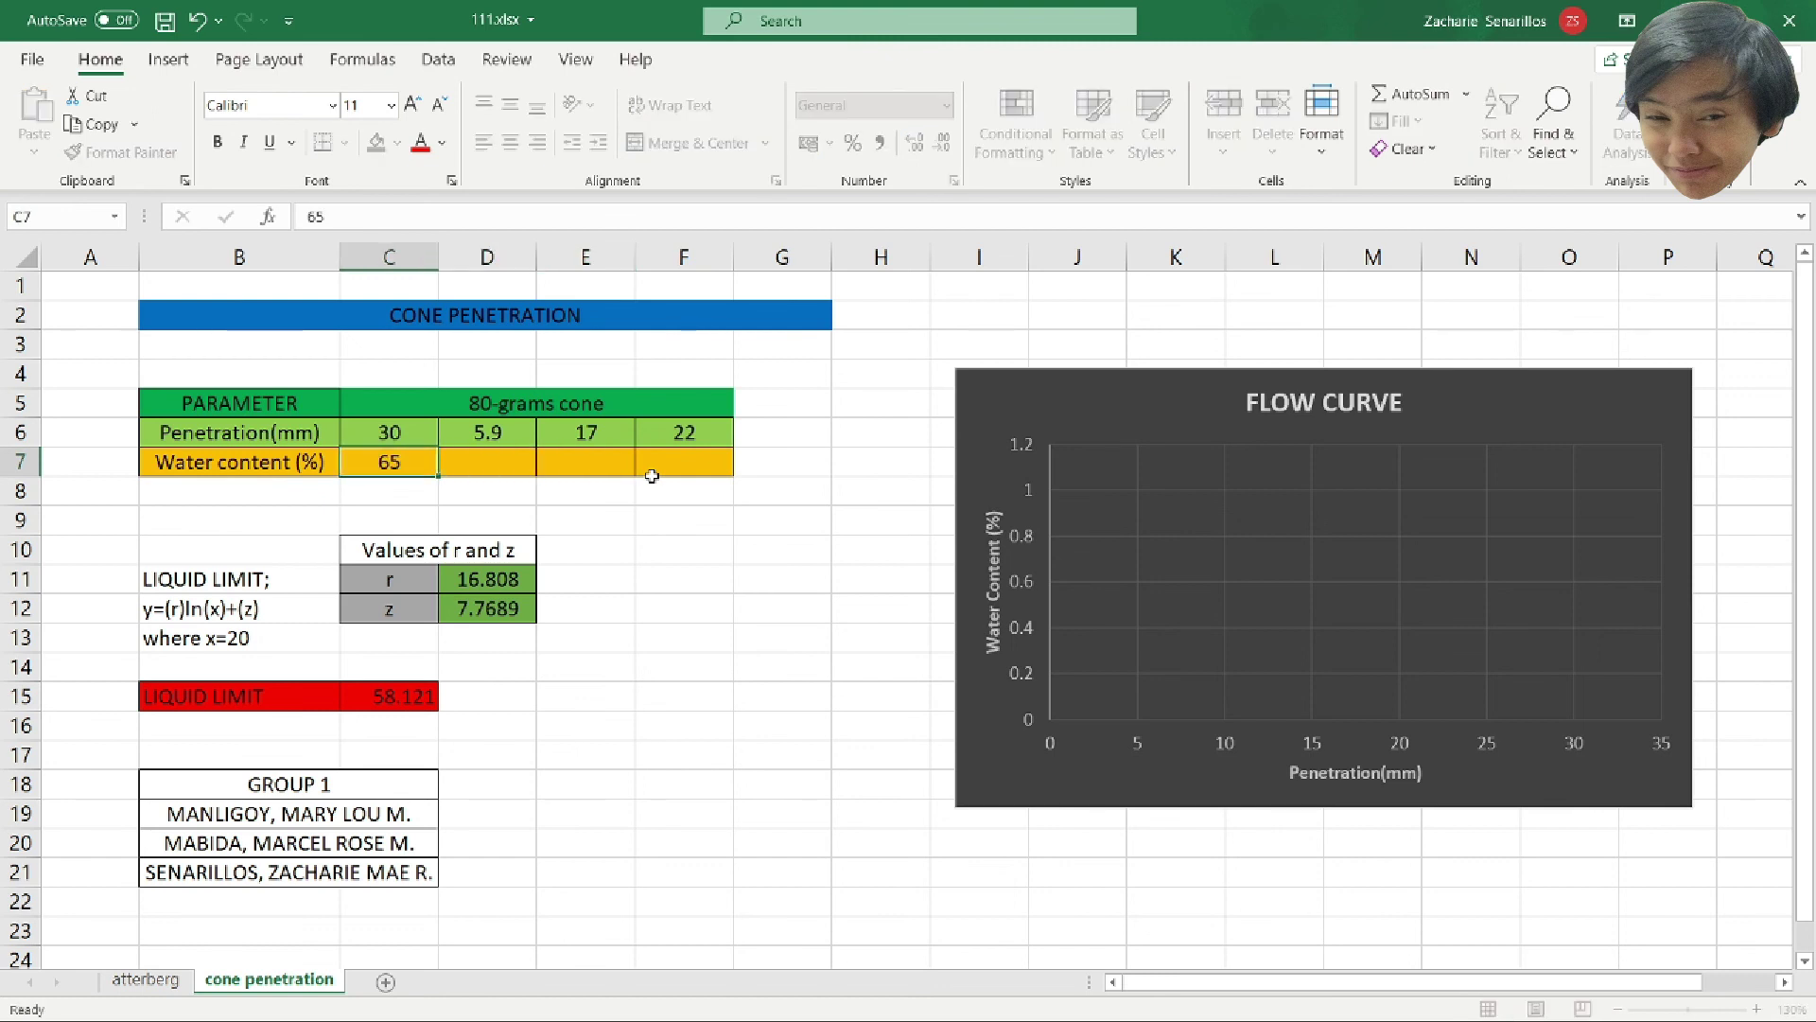
key(Right)
text(40)
key(Right)
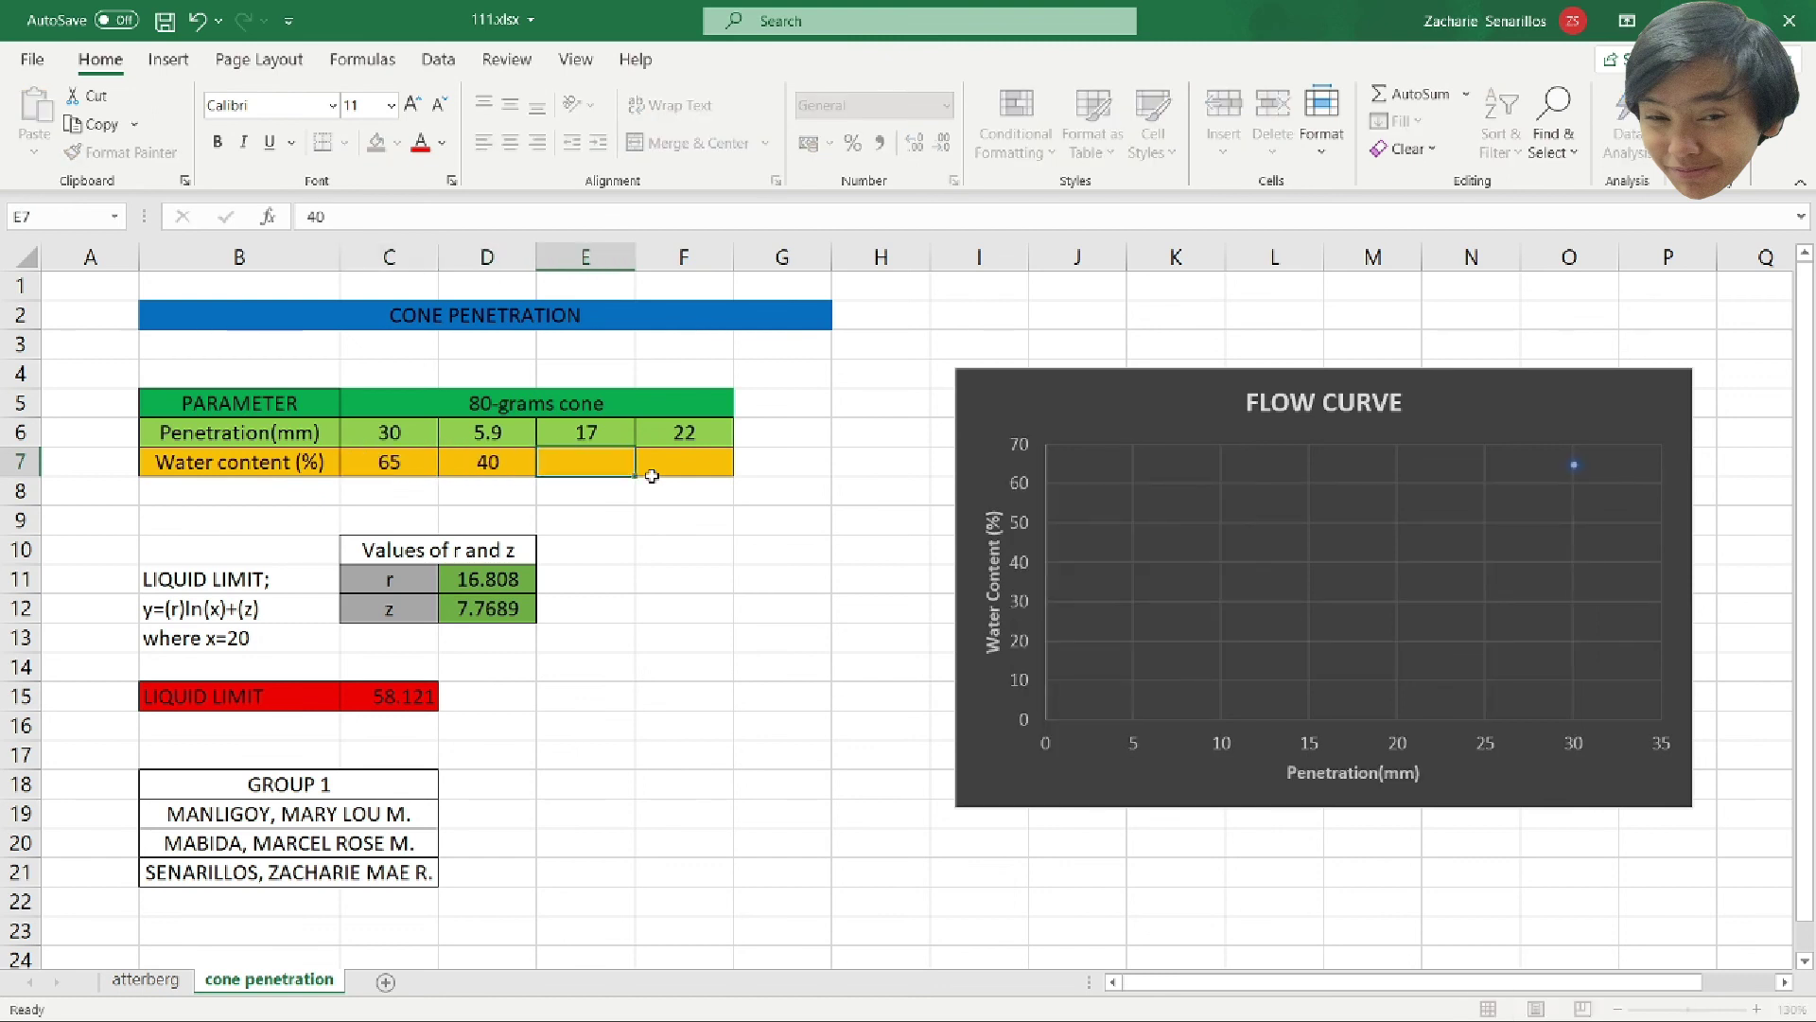
text(55)
key(Right)
text(60)
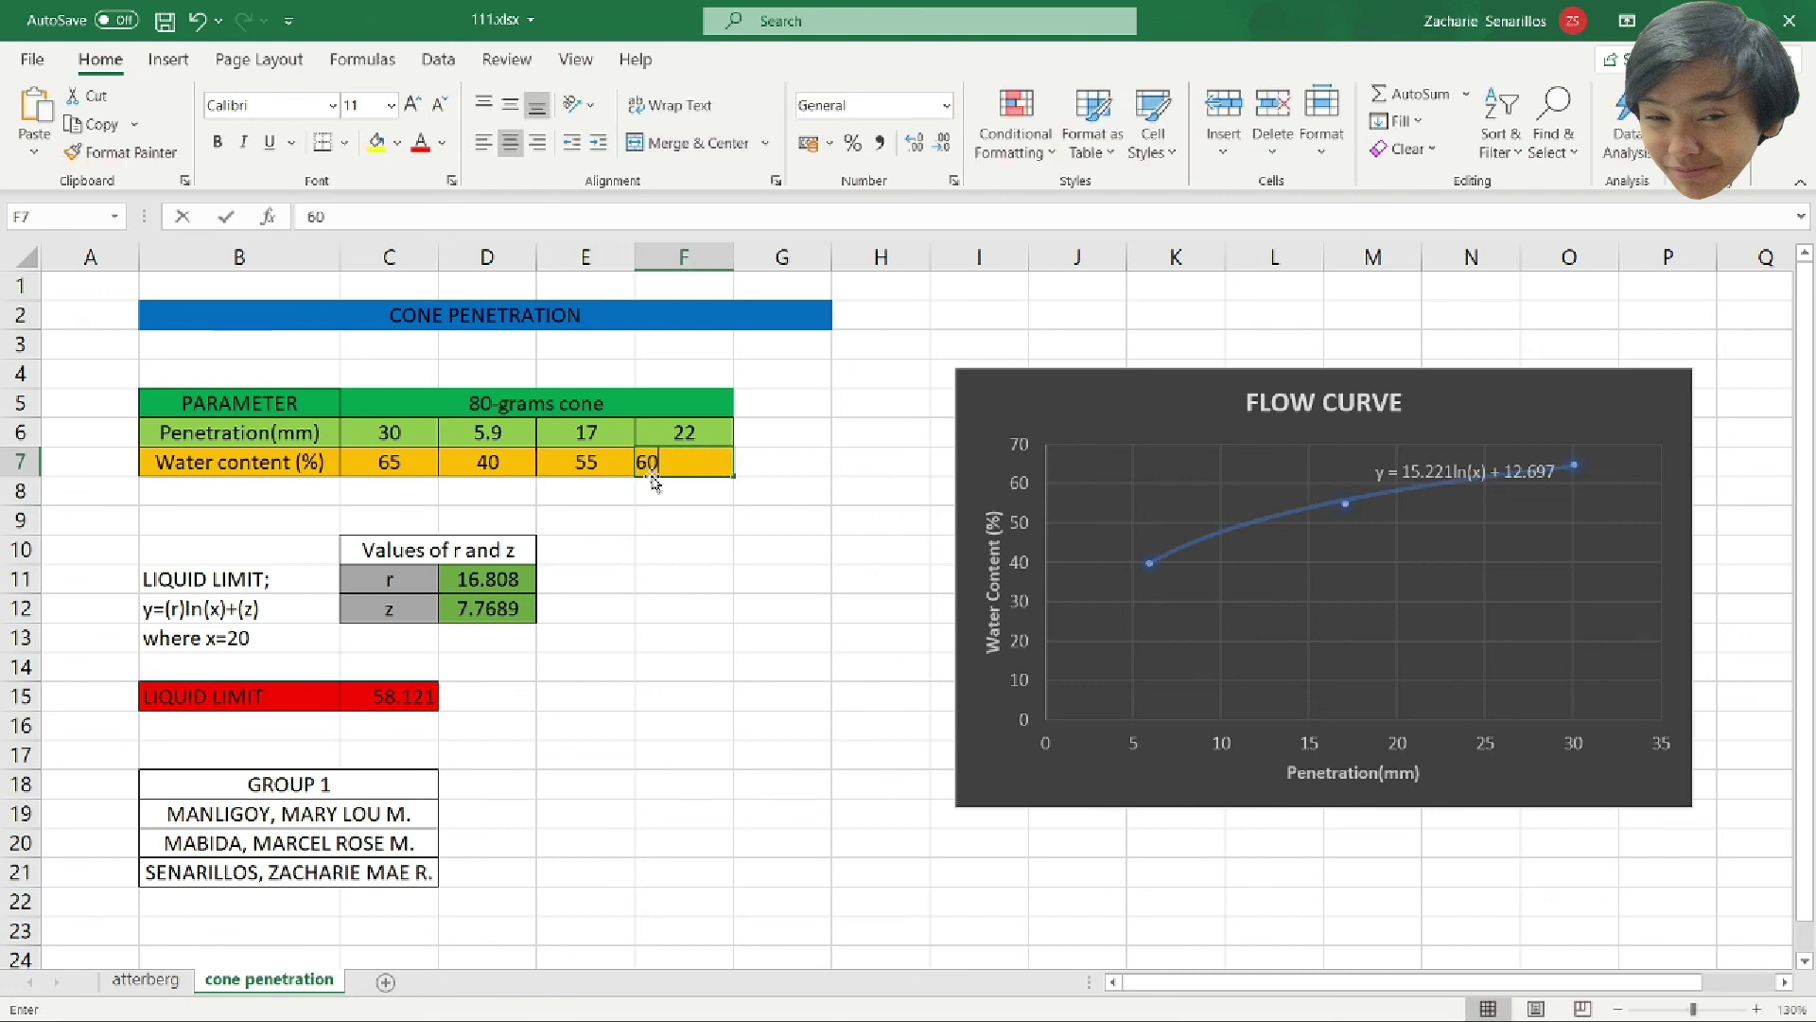
key(Return)
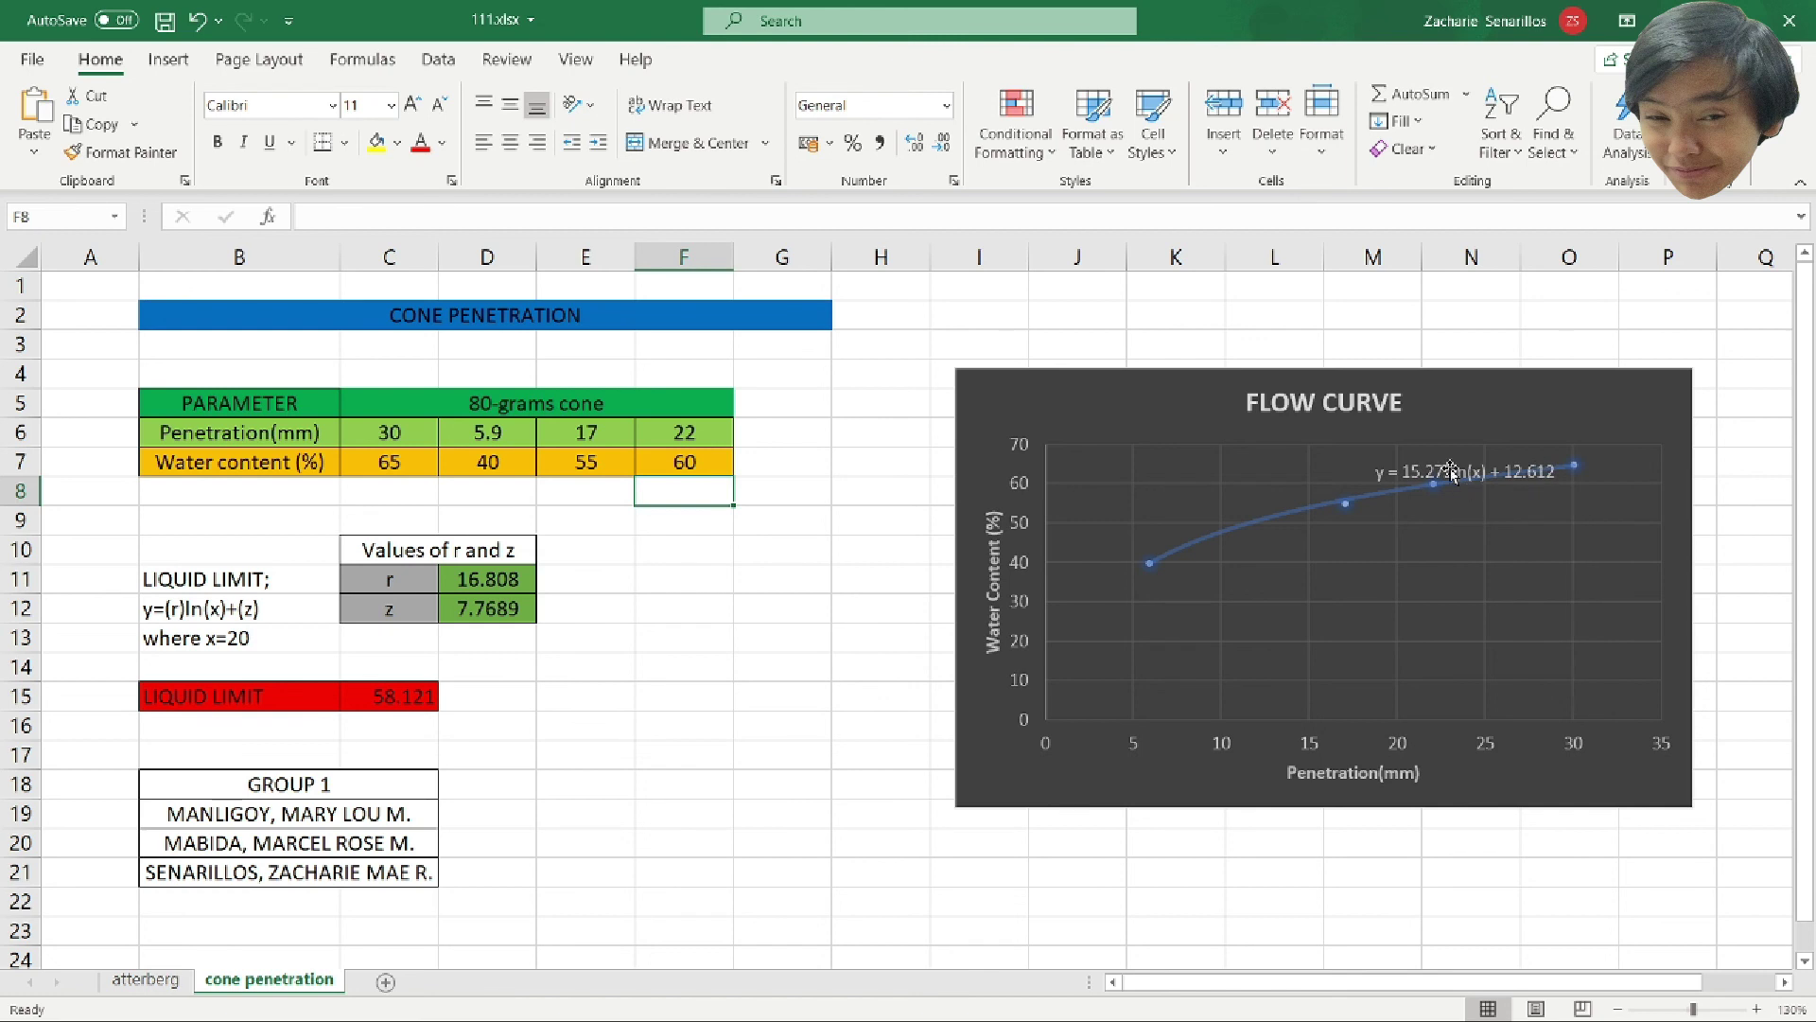
Set the value of r to 15.275, the ln(x) coefficient of the flow curve's trendline equation.
double_click(519, 573)
key(BackSpace)
key(BackSpace)
key(BackSpace)
key(BackSpace)
key(BackSpace)
key(BackSpace)
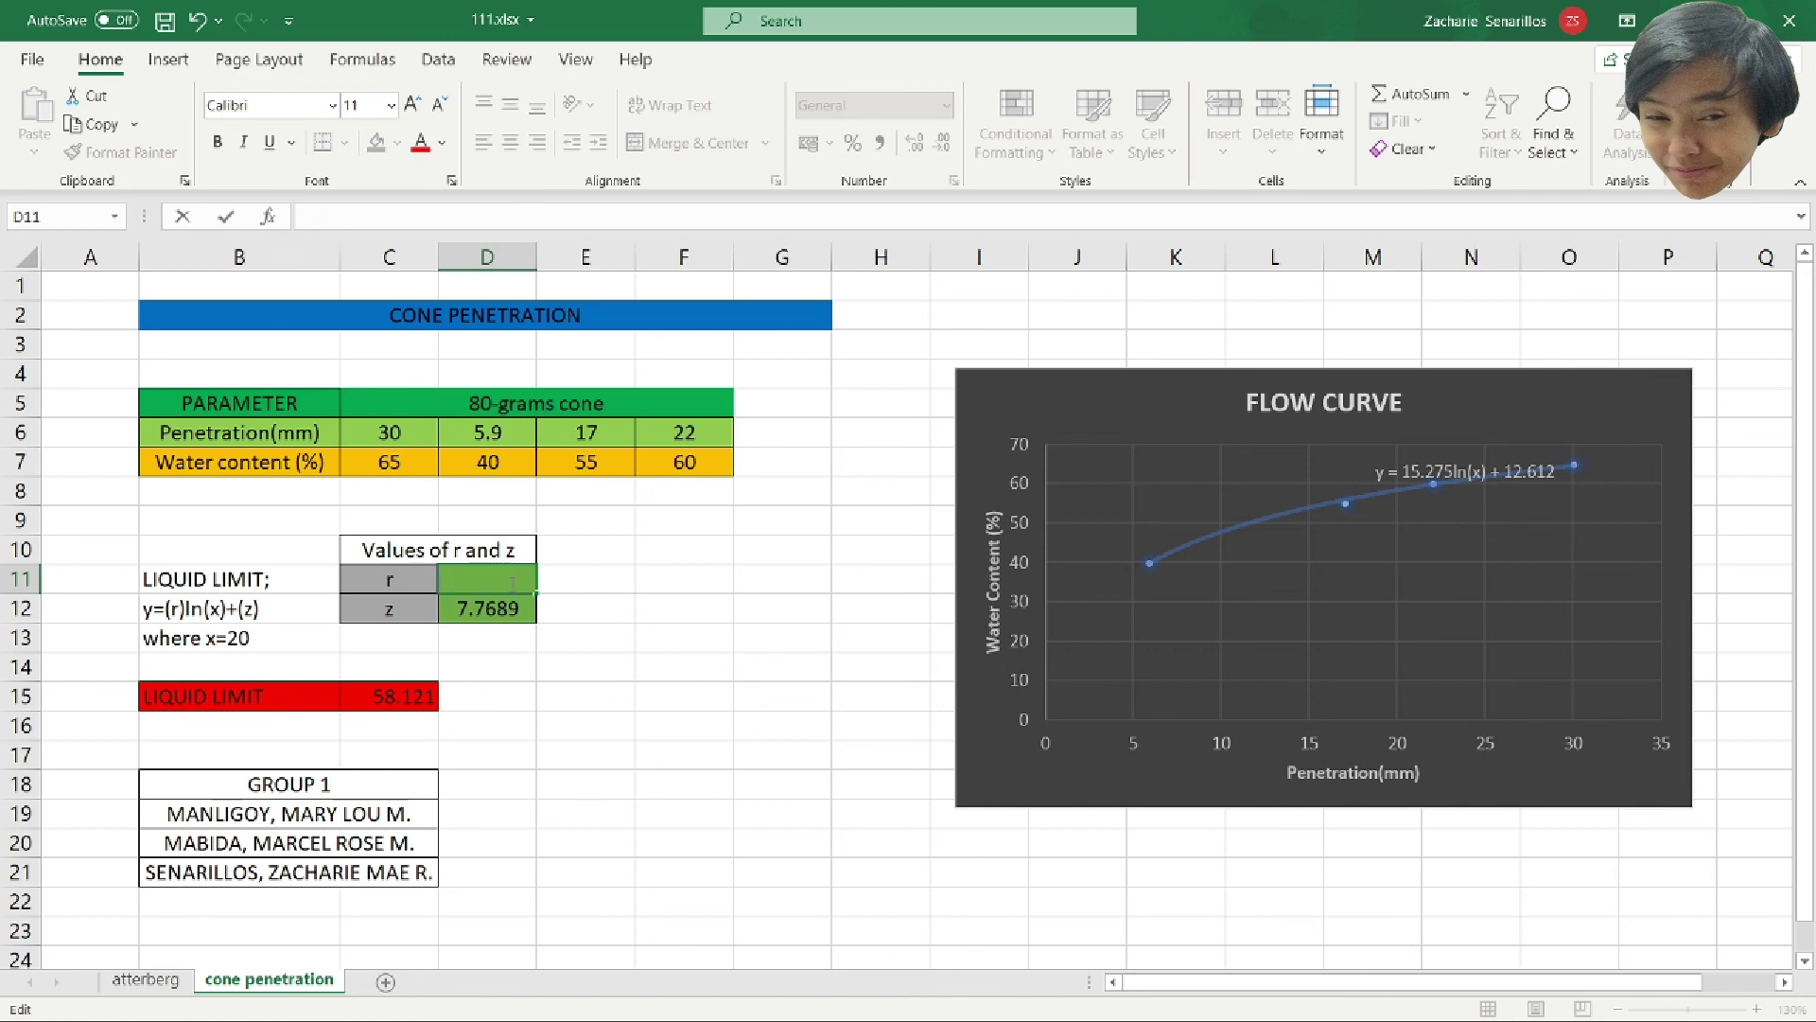
text(15.275)
key(Return)
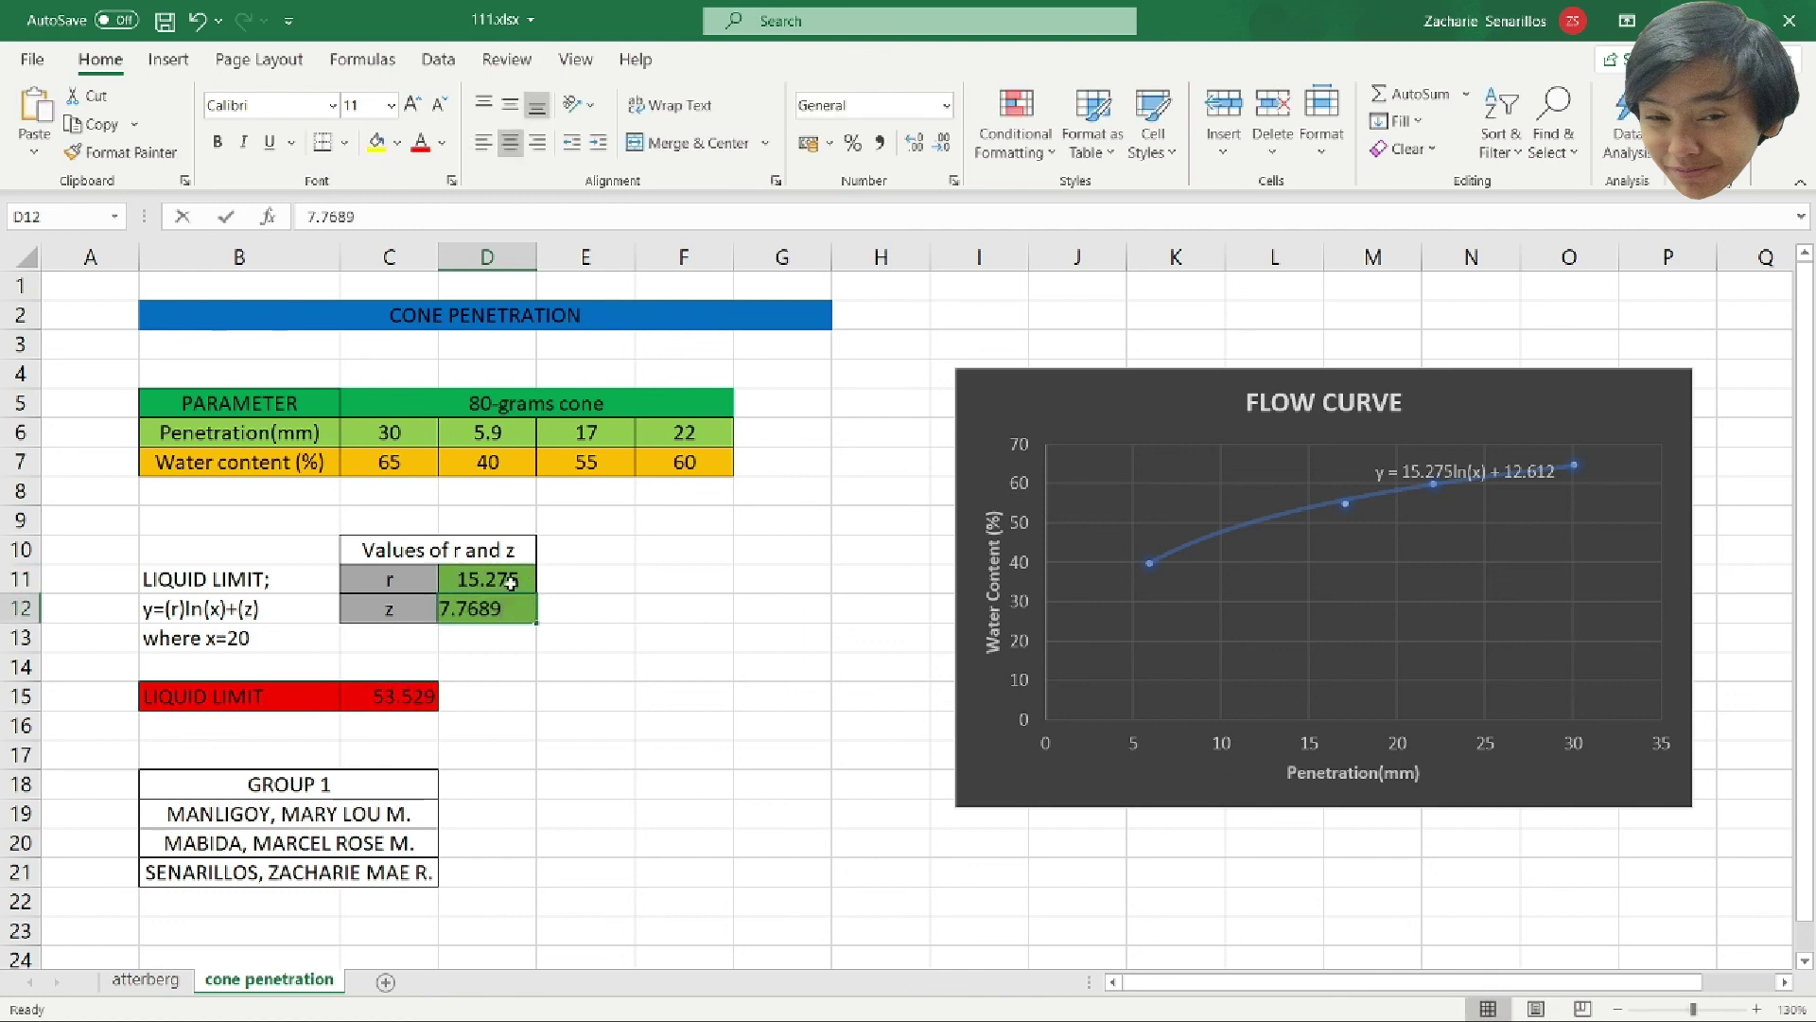
Set the value of z to 12.612, the constant of the flow curve's trendline equation.
text(12.)
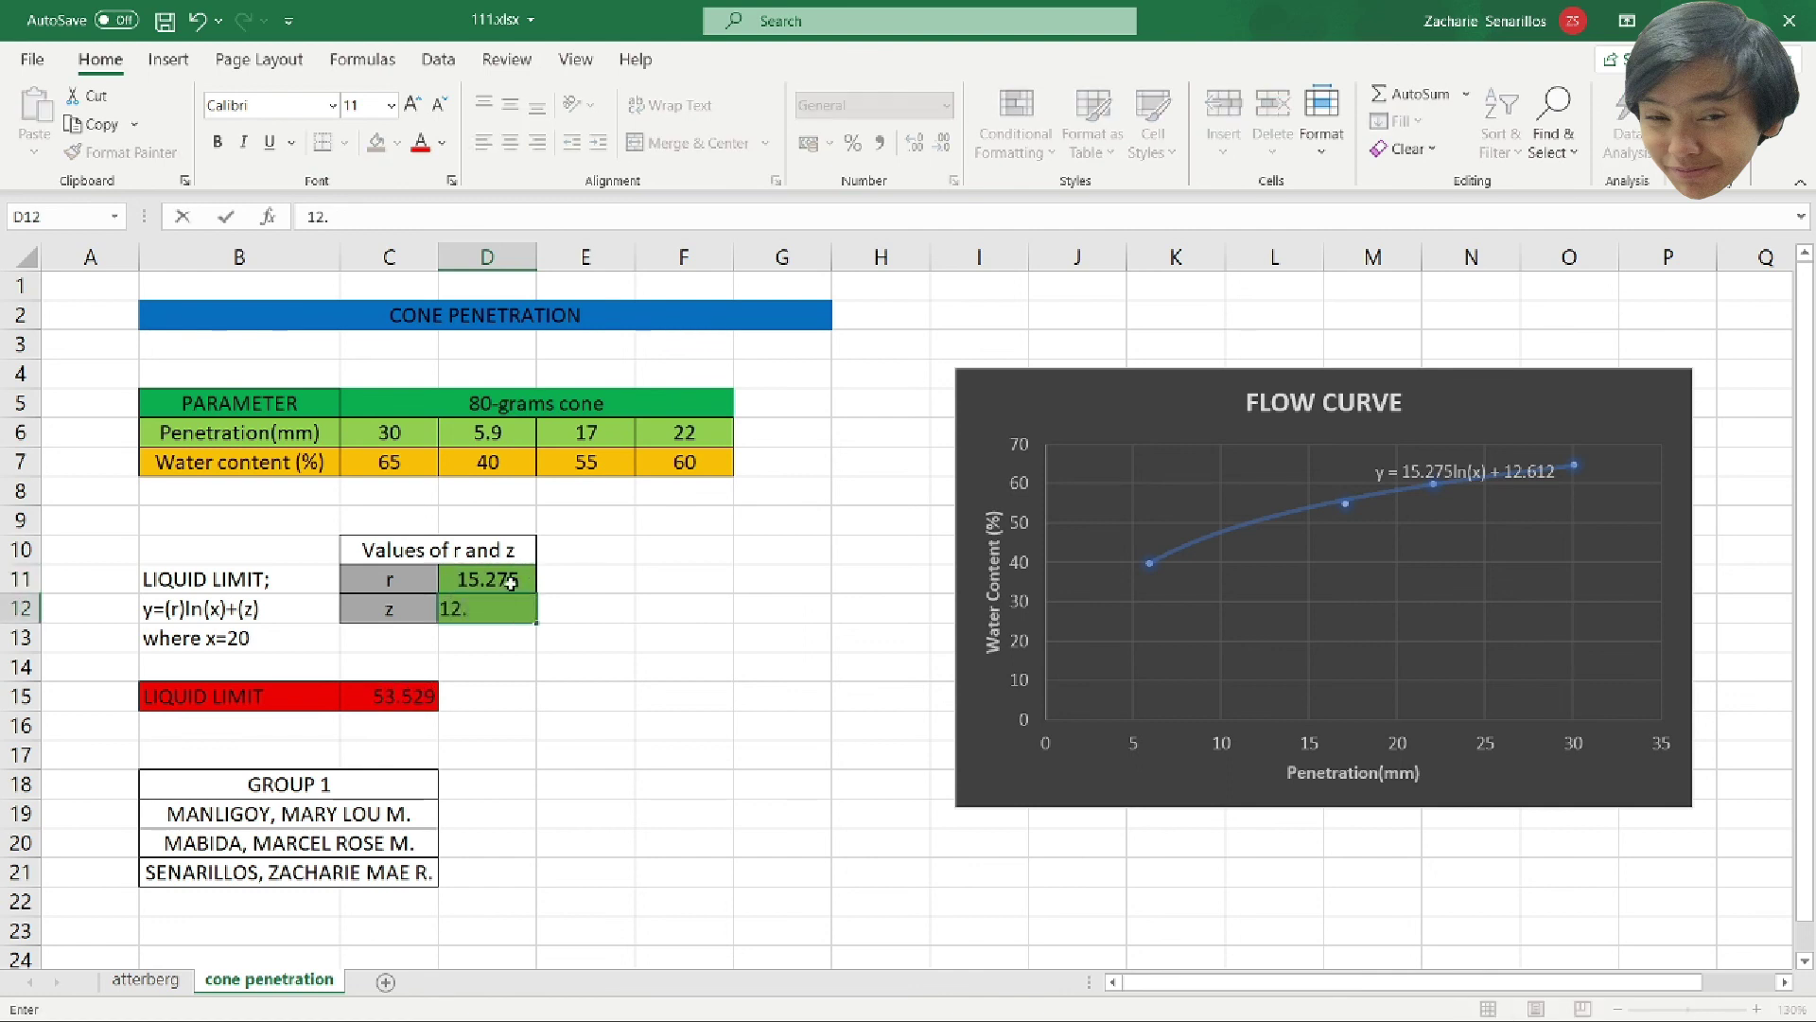
text(612)
key(Return)
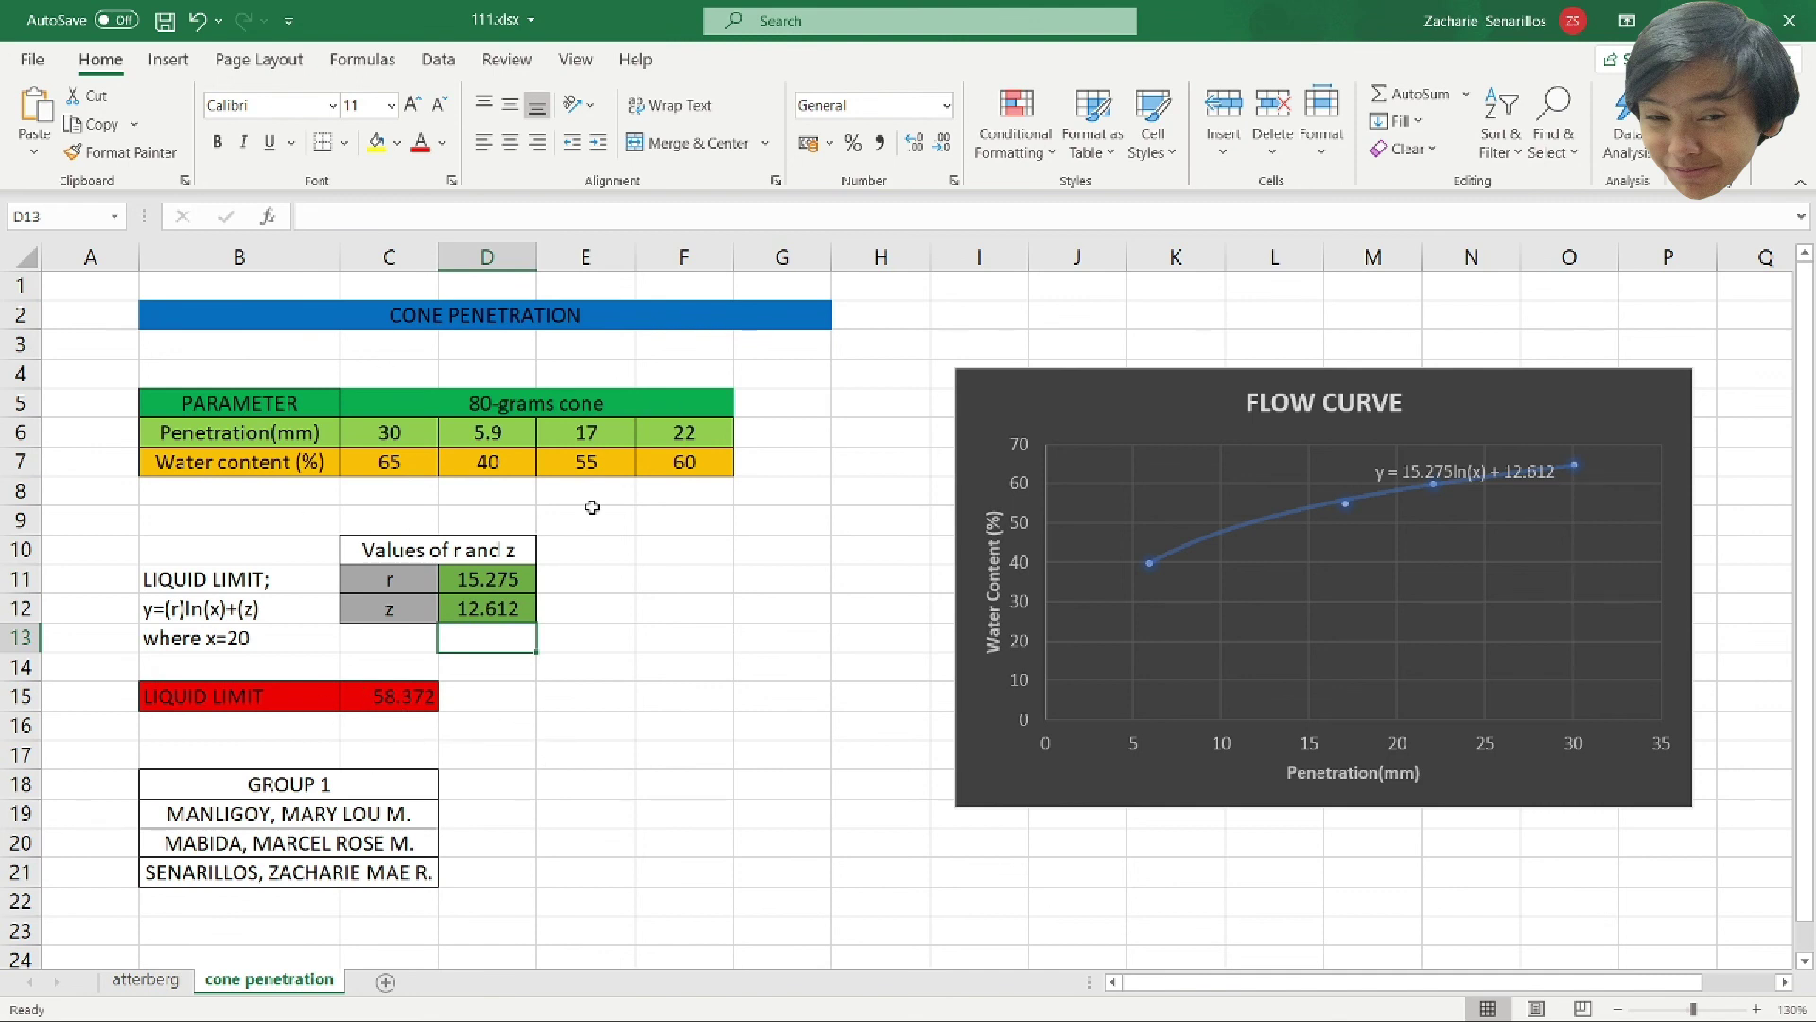
click(149, 982)
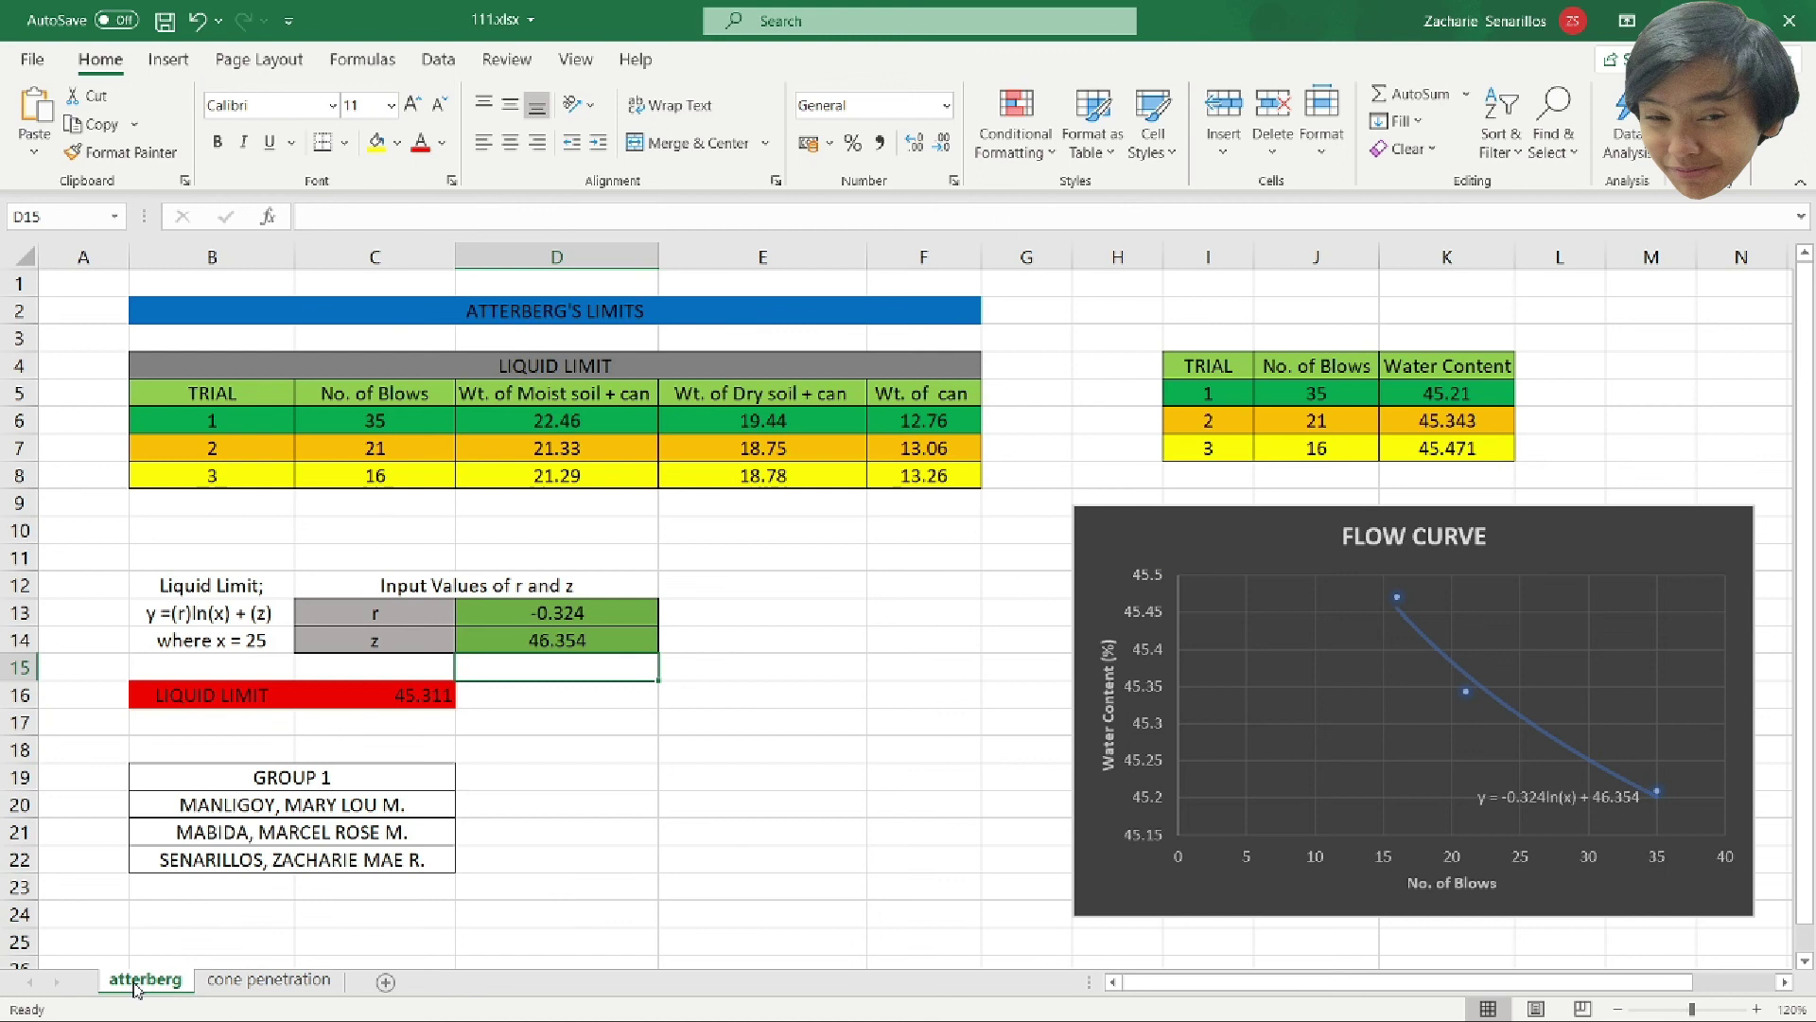
click(232, 983)
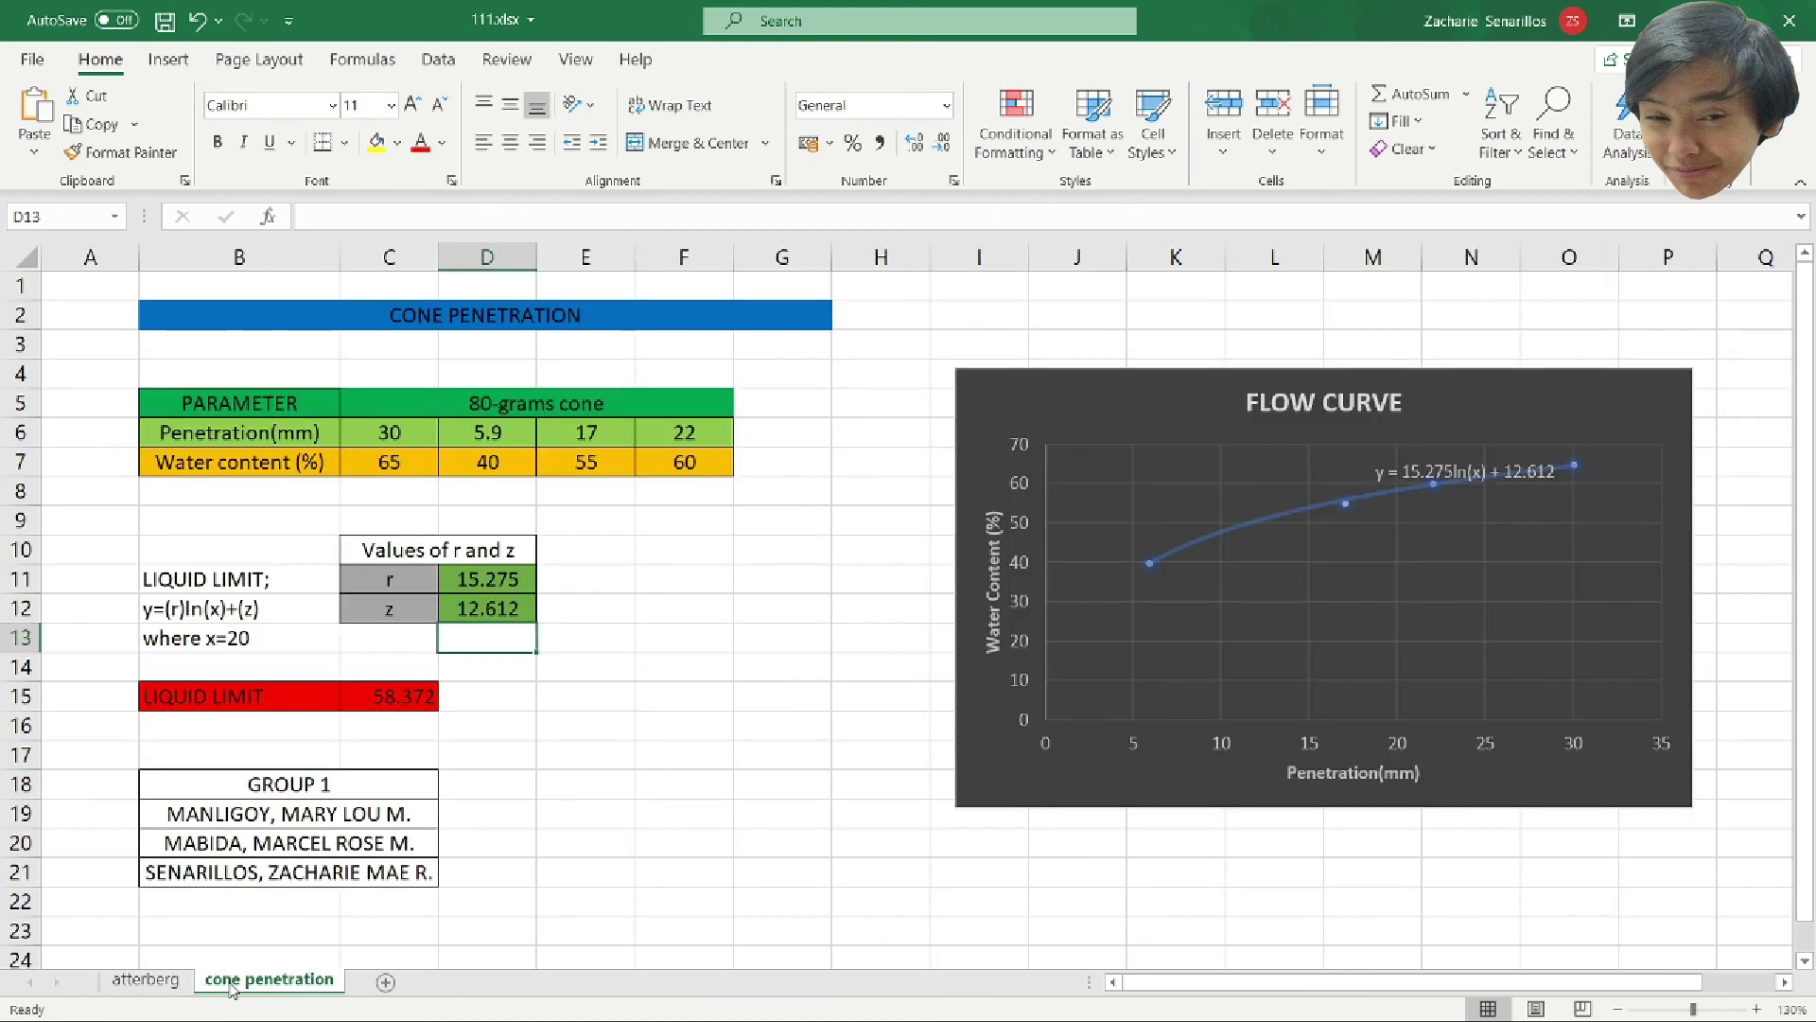